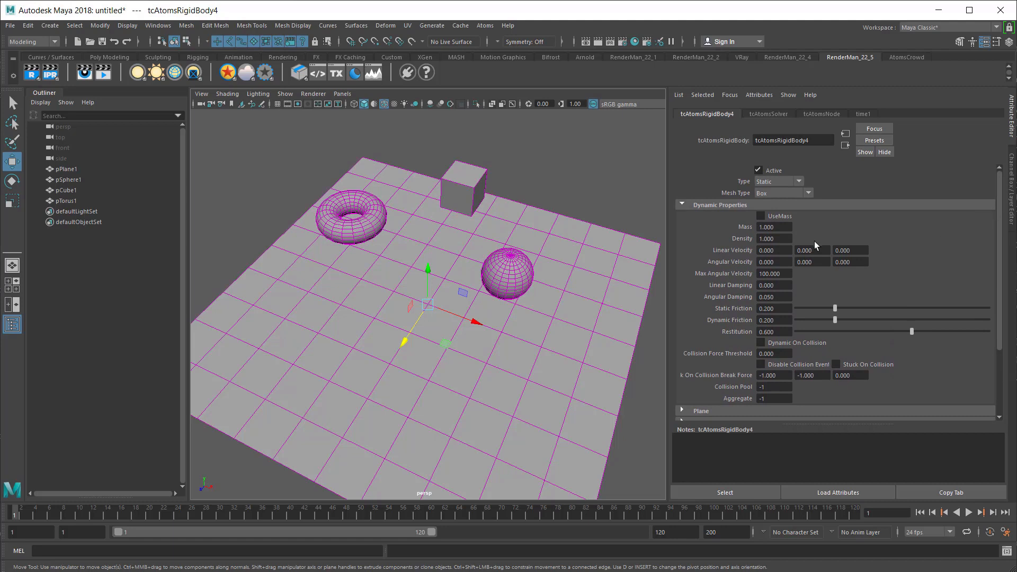
# Set the sub samples to 10 in the Physx settings of tcAtomsSolver.
pyautogui.click(761, 116)
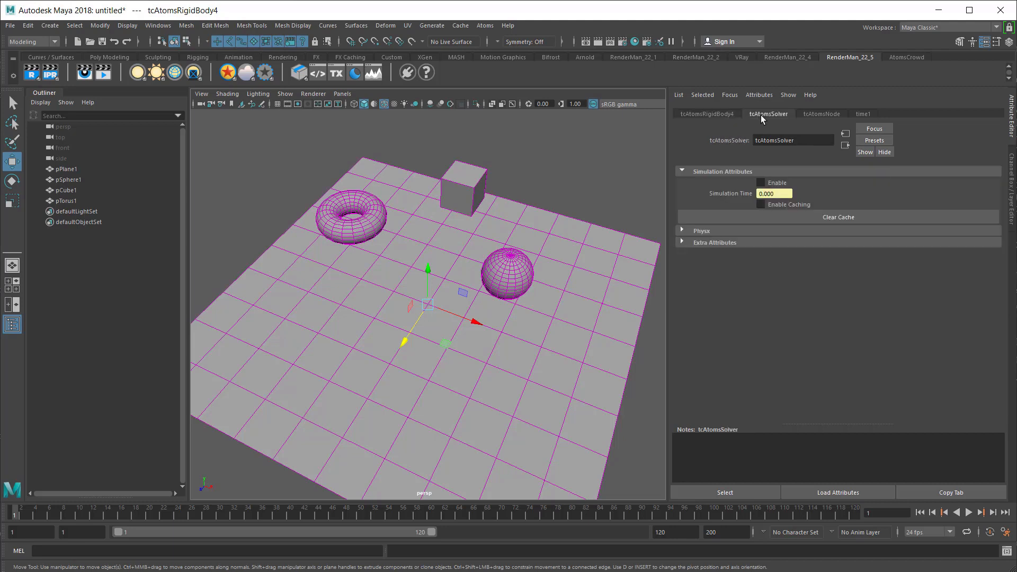
pyautogui.click(702, 232)
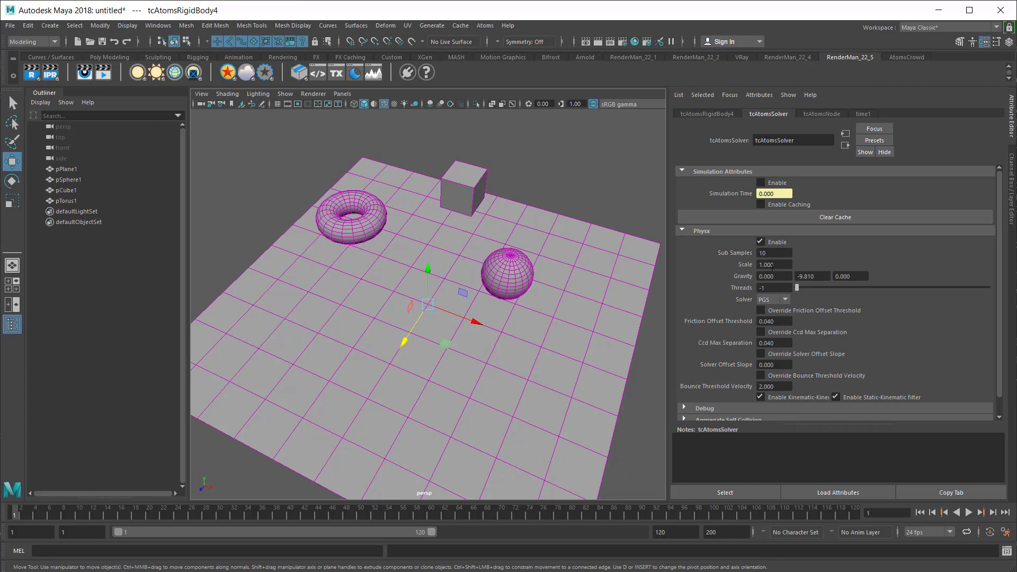
pyautogui.moveTo(778, 253); pyautogui.dragTo(752, 253)
pyautogui.press('Tab')
pyautogui.write('10')
pyautogui.press('Return')
# Examine the rigid body type and mesh type options available for the sphere.
pyautogui.click(516, 257)
pyautogui.click(805, 113)
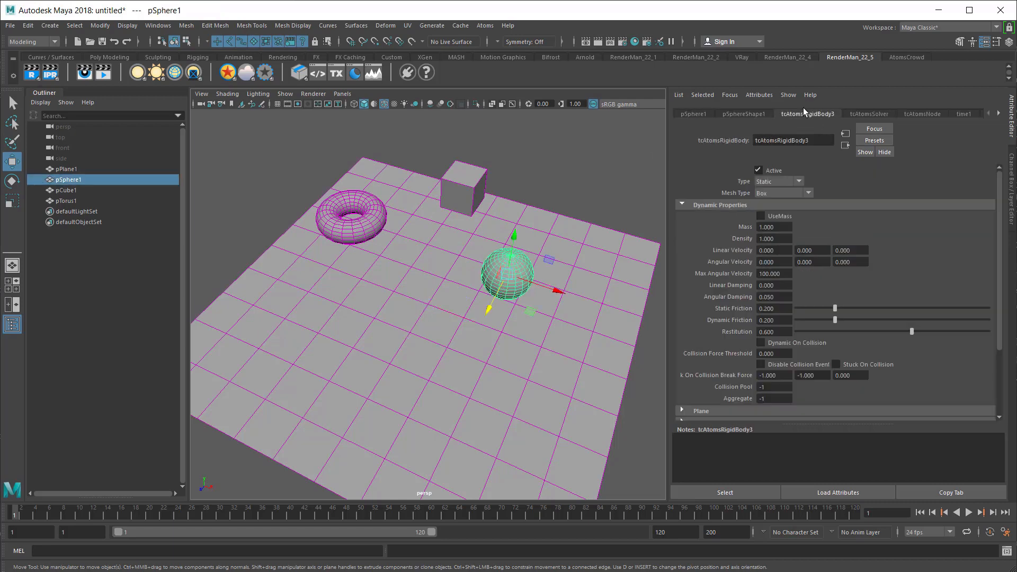
pyautogui.click(799, 182)
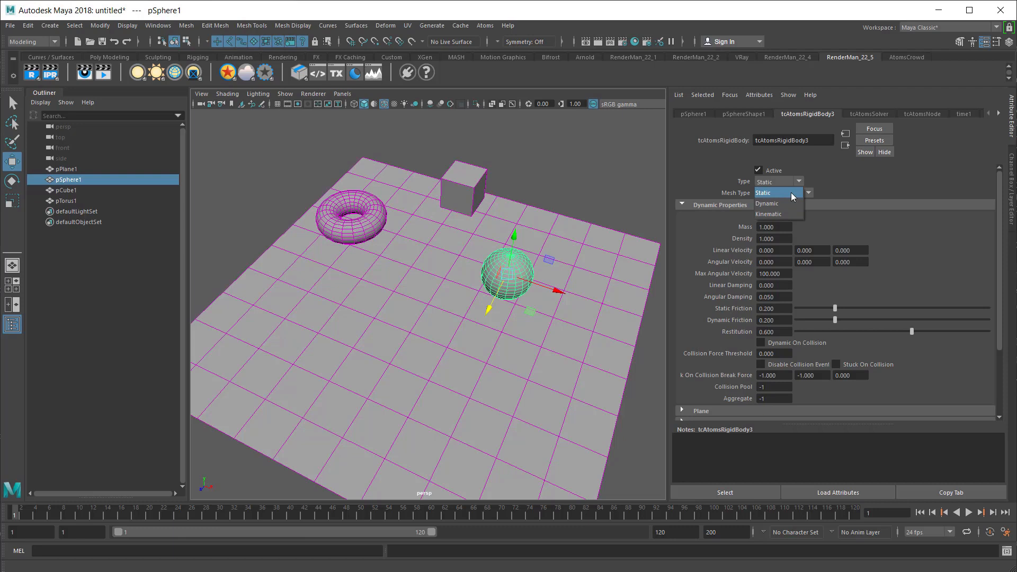
pyautogui.click(793, 194)
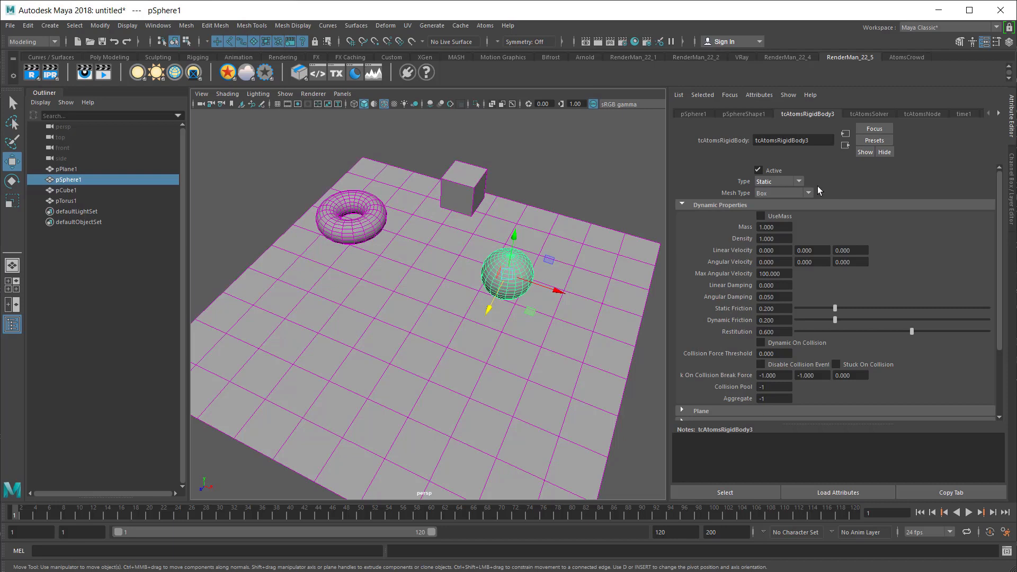
pyautogui.click(799, 182)
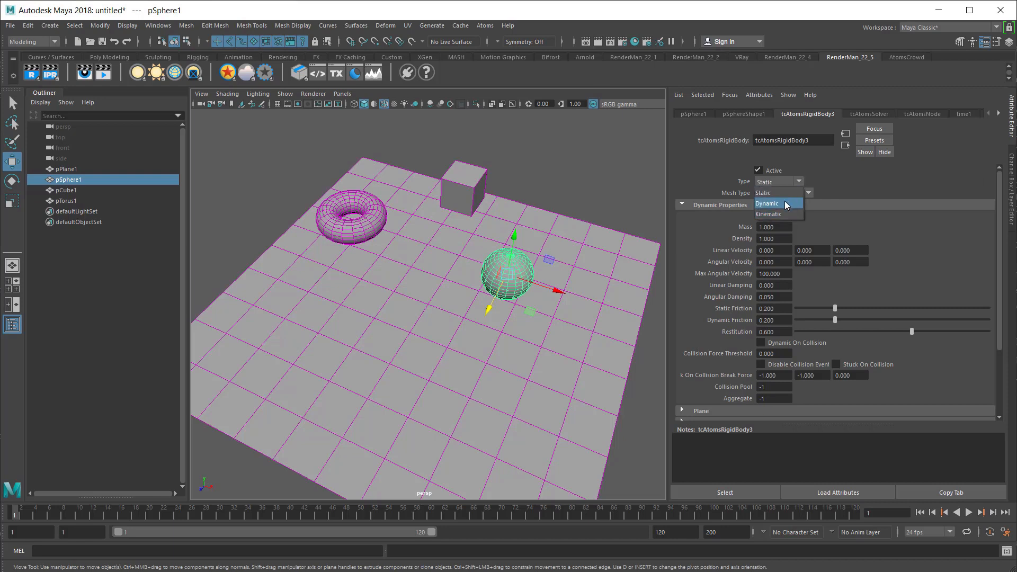
pyautogui.click(827, 177)
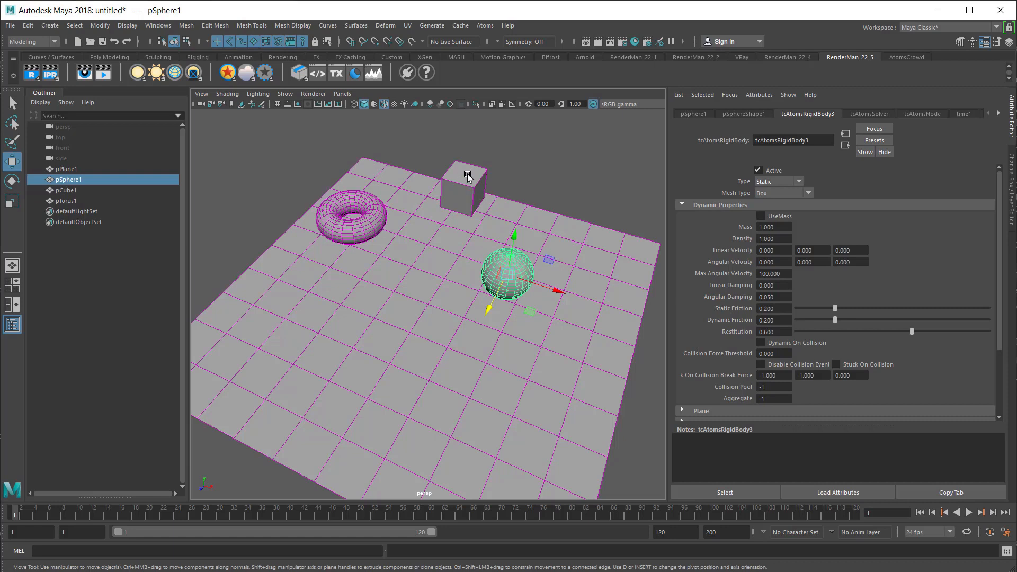
pyautogui.click(801, 183)
pyautogui.click(799, 187)
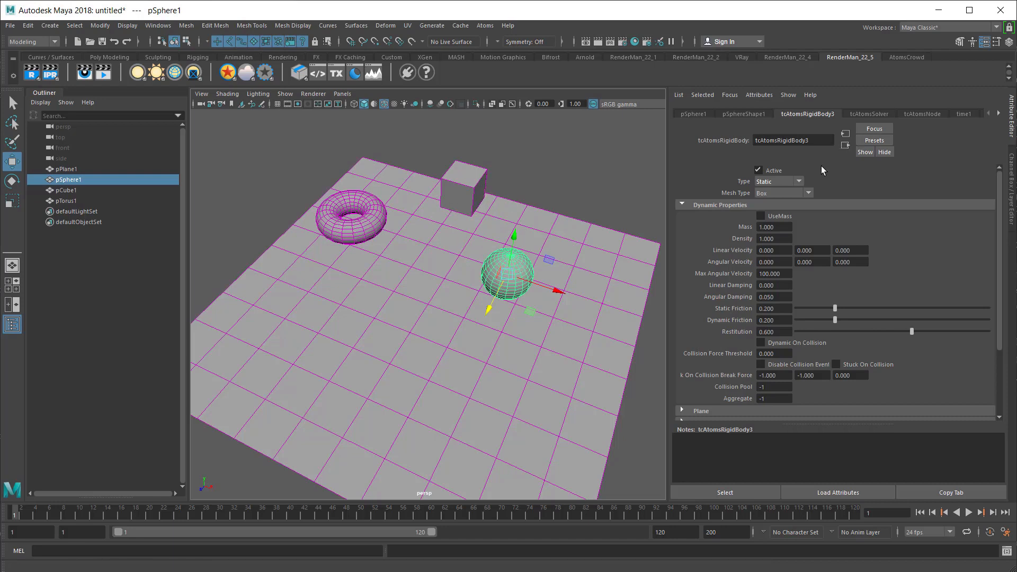
pyautogui.click(799, 182)
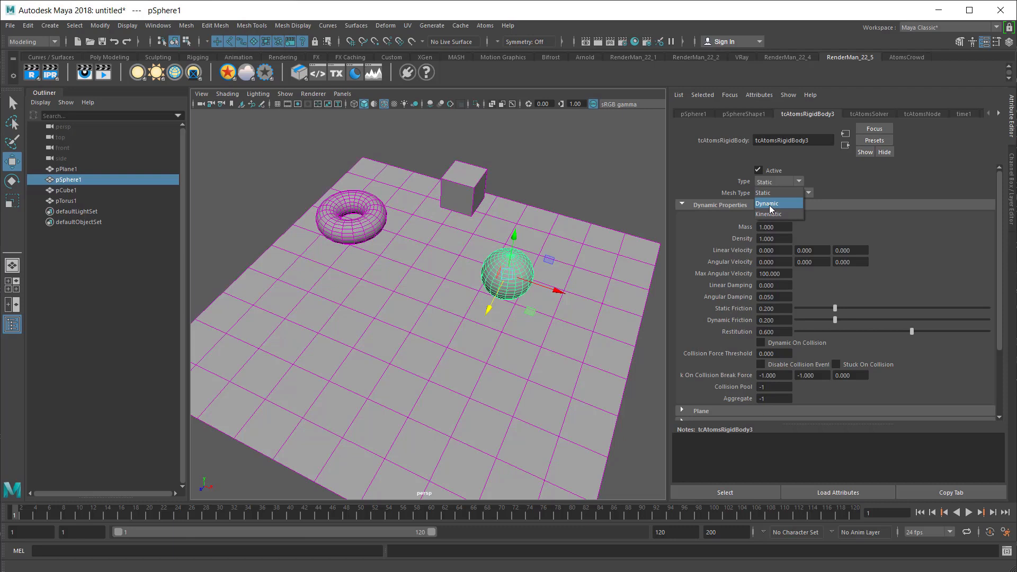
pyautogui.click(819, 170)
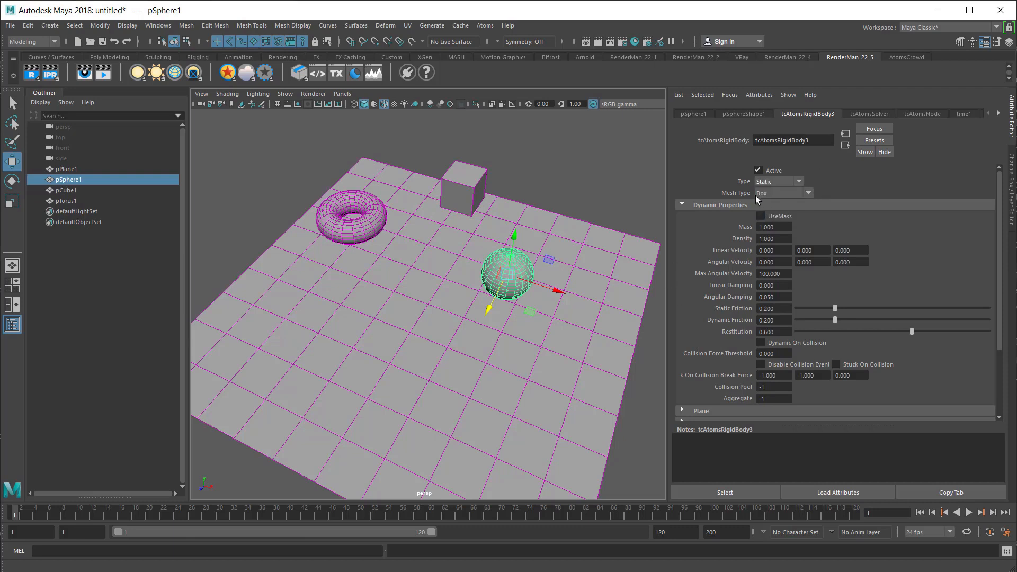
pyautogui.click(795, 192)
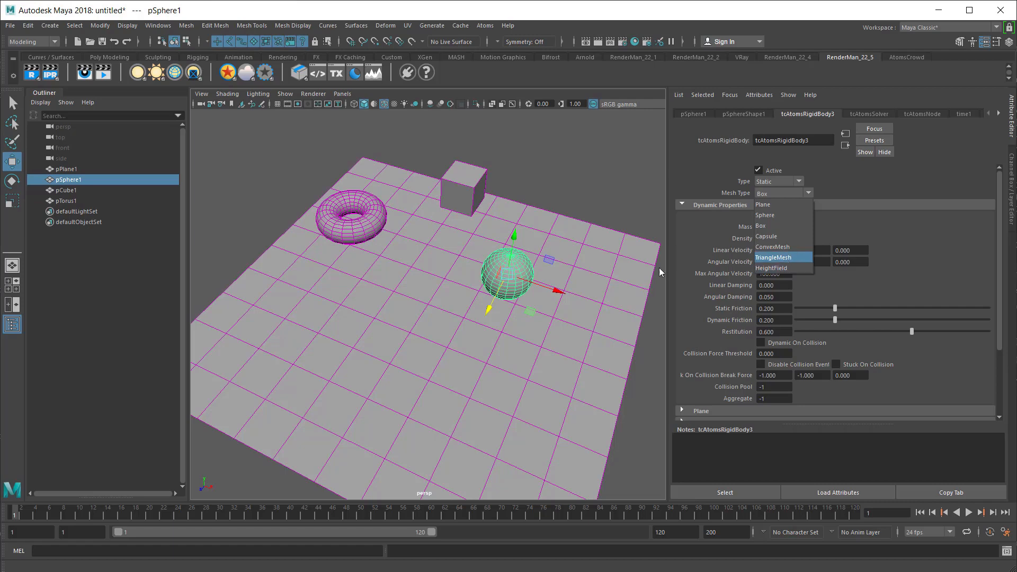
# Set the ground plane's rigid body mesh type to Plane.
pyautogui.click(588, 218)
pyautogui.click(627, 300)
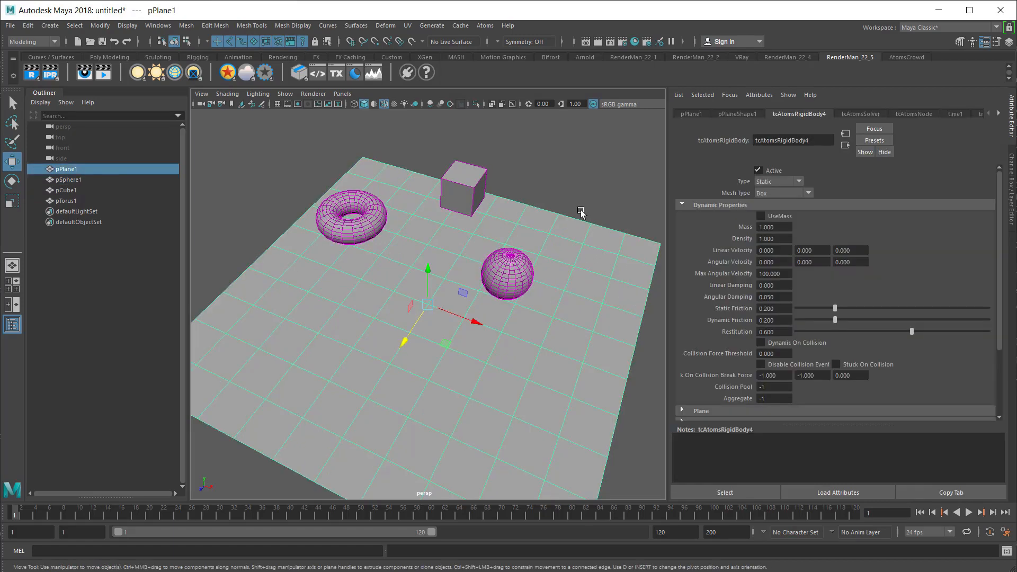
pyautogui.click(800, 193)
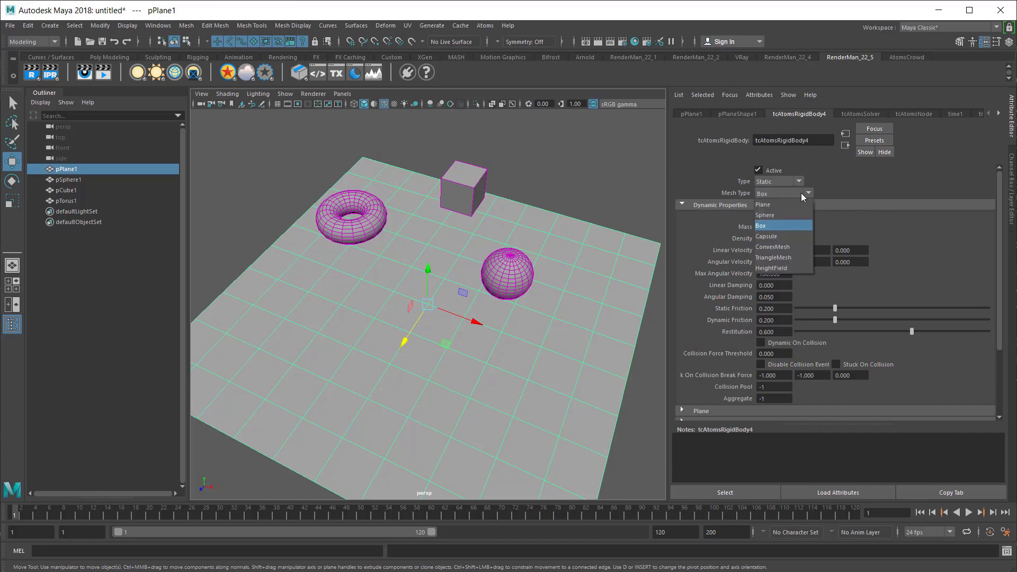
pyautogui.click(780, 201)
# Set the sphere's rigid body mesh type to Sphere.
pyautogui.click(502, 265)
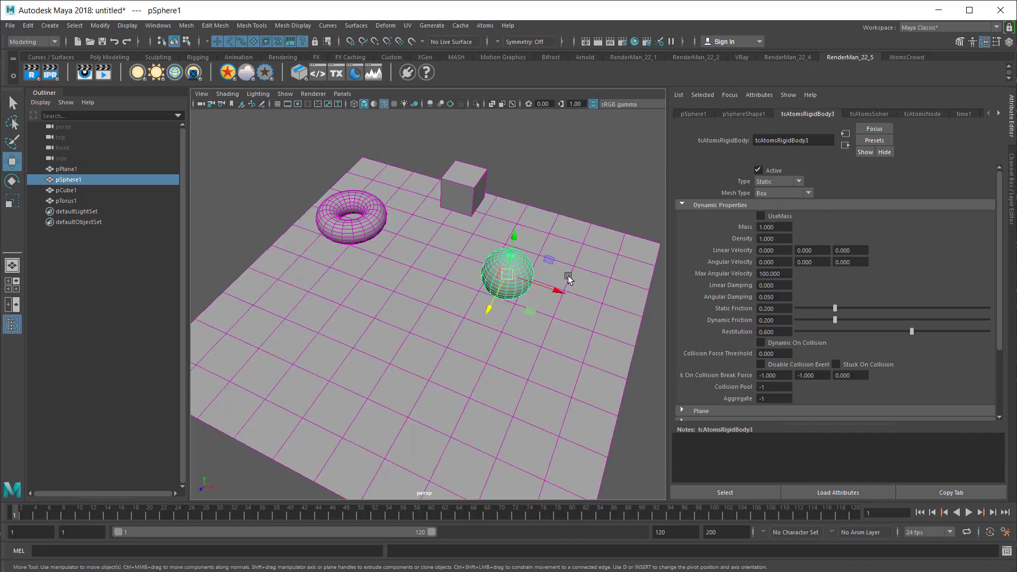
pyautogui.click(780, 180)
pyautogui.click(776, 213)
pyautogui.click(792, 195)
pyautogui.click(774, 214)
# Set the torus's rigid body mesh type to ConvexMesh and its type to Dynamic.
pyautogui.click(486, 178)
pyautogui.click(345, 206)
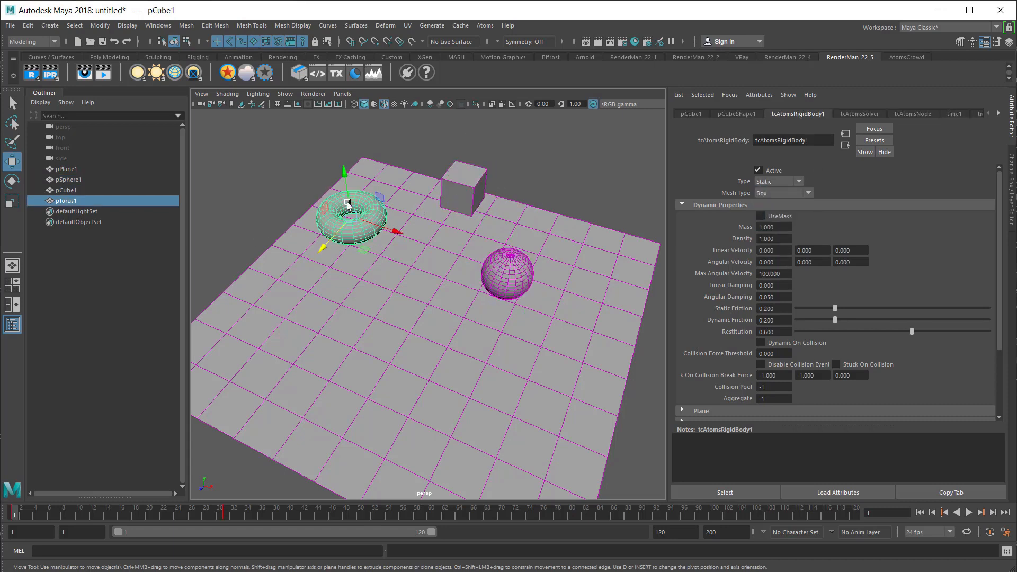
pyautogui.click(804, 192)
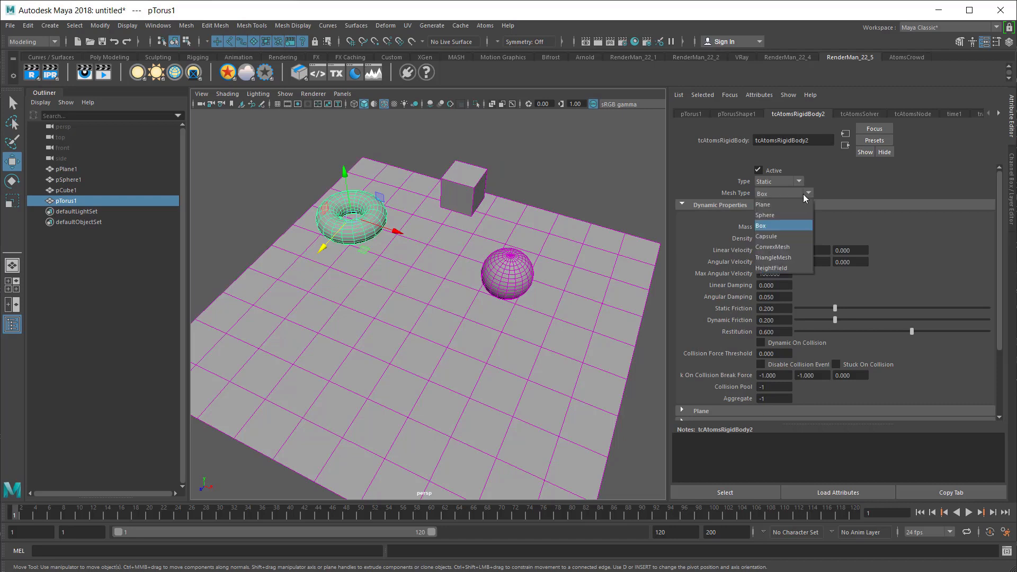
pyautogui.click(772, 247)
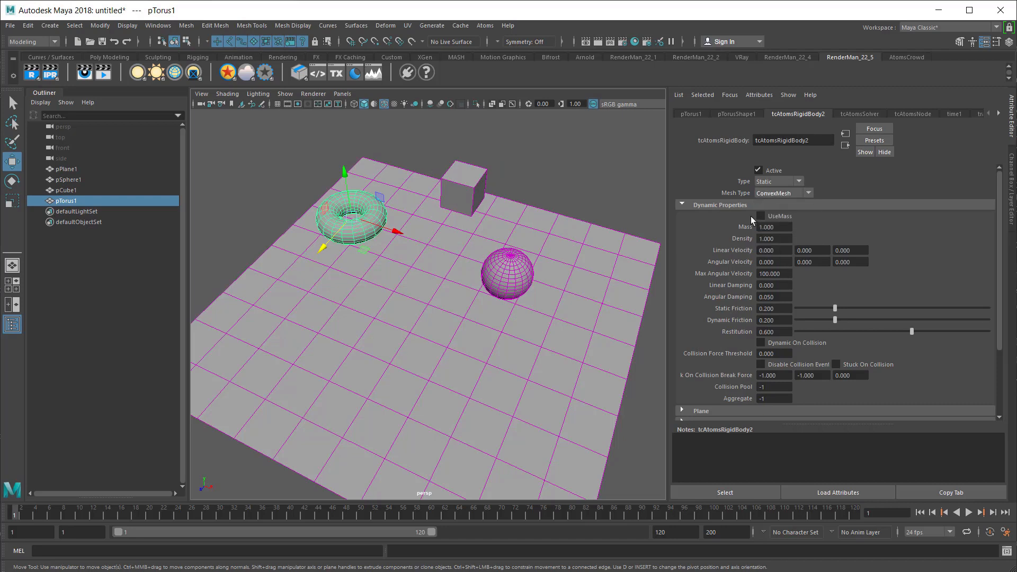
pyautogui.click(780, 182)
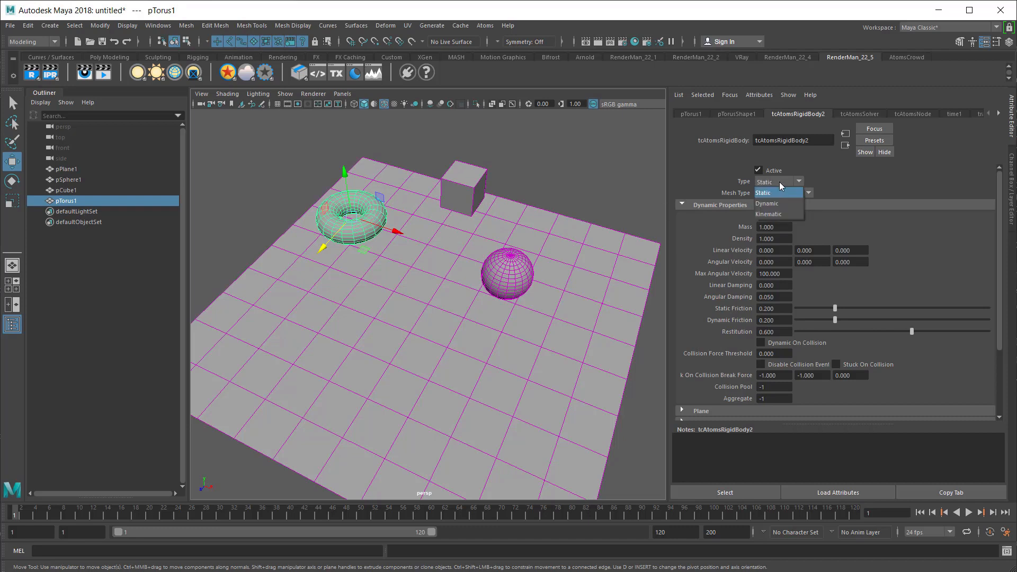
pyautogui.click(773, 202)
# Set the rigid body type to Kinematic for the cube and Dynamic for the sphere.
pyautogui.click(478, 169)
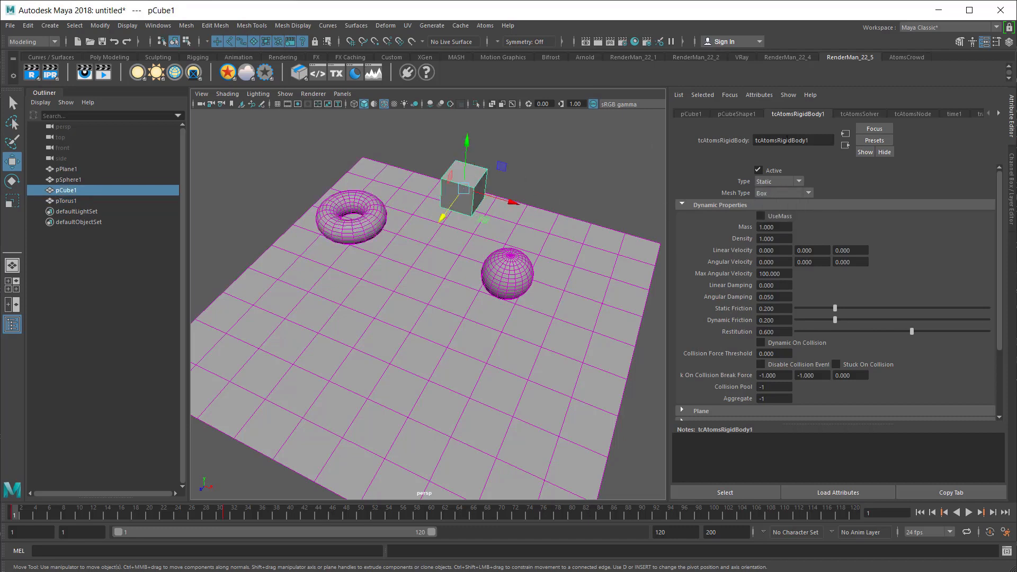
pyautogui.click(792, 181)
pyautogui.click(510, 270)
pyautogui.click(771, 181)
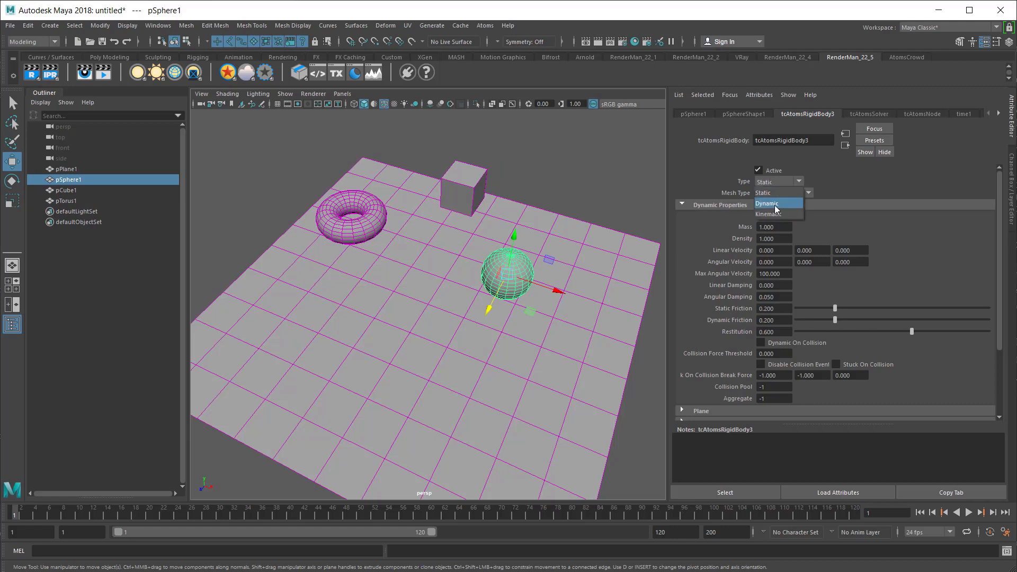
pyautogui.click(774, 202)
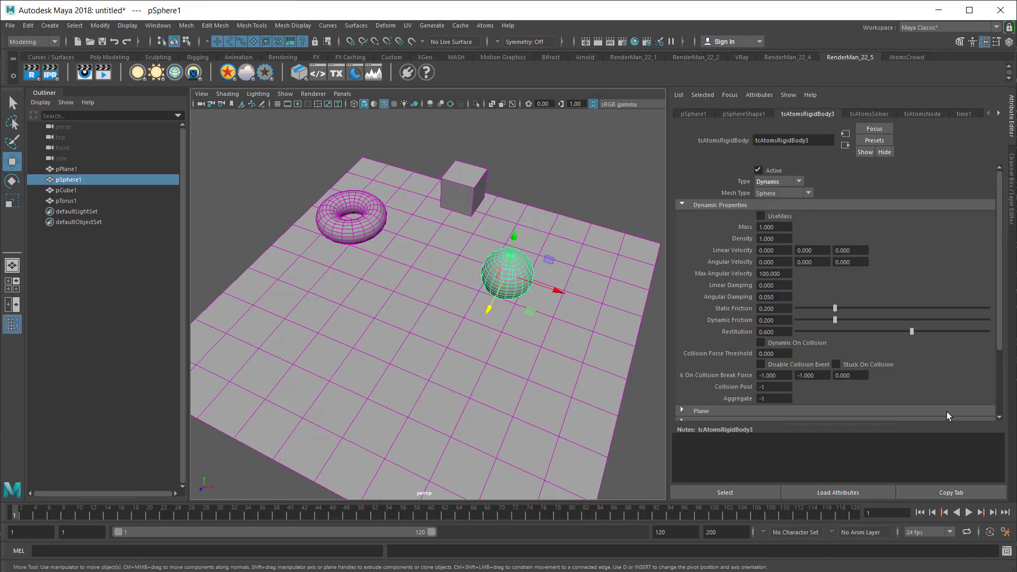
# Play the rigid body simulation, stop it and return to the first frame.
pyautogui.click(971, 514)
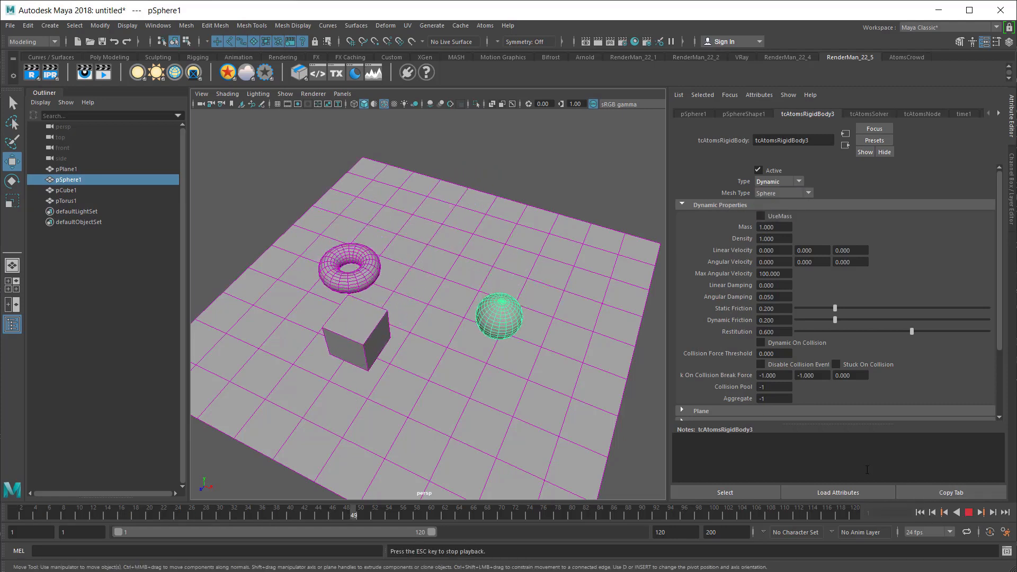
pyautogui.click(969, 513)
pyautogui.click(920, 513)
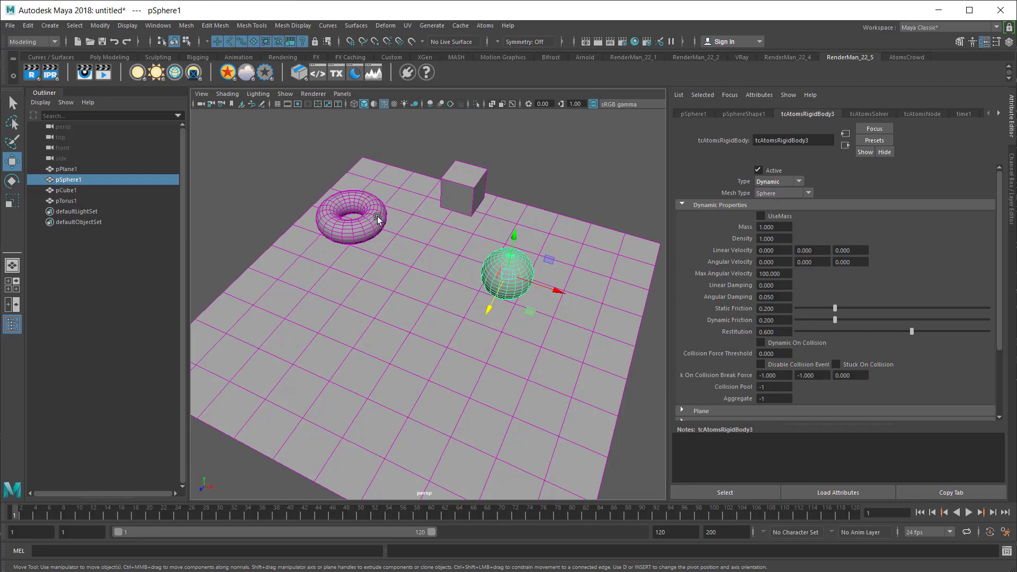
# Compare the cube's rigid body input transform with the transform attributes of pCube1.
pyautogui.click(481, 175)
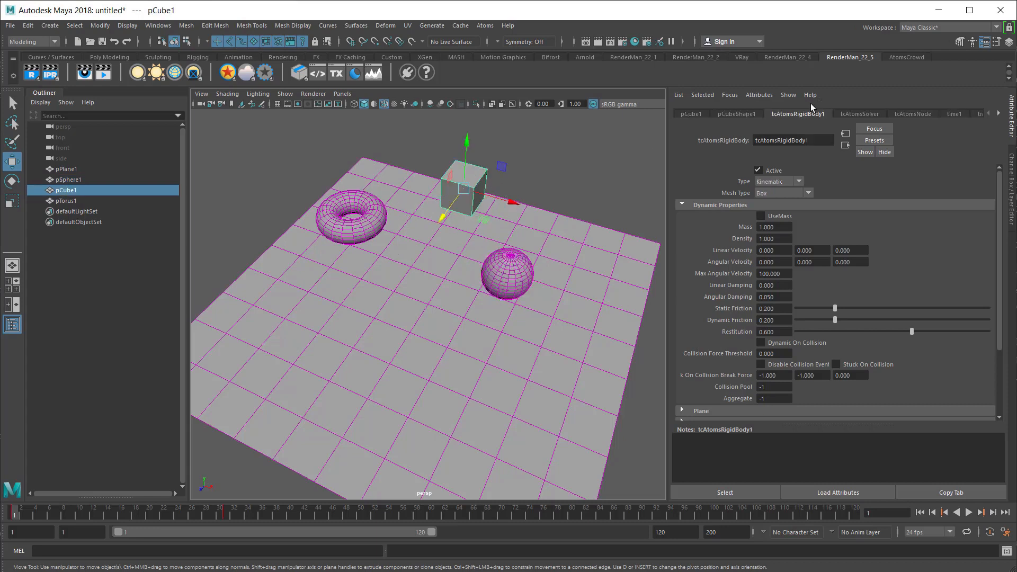
pyautogui.scroll(-3, 713, 236)
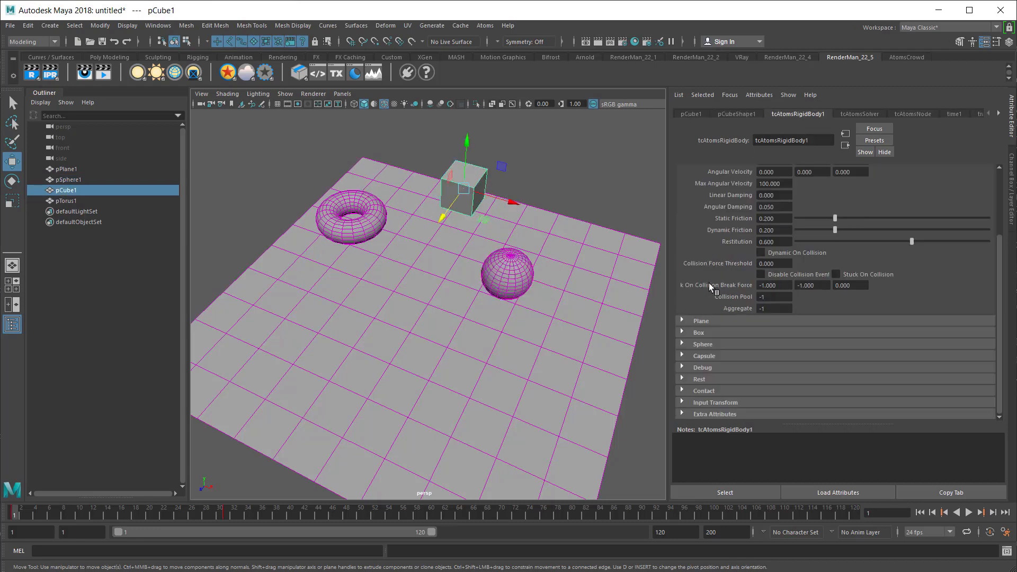
pyautogui.click(692, 404)
pyautogui.scroll(-2, 709, 411)
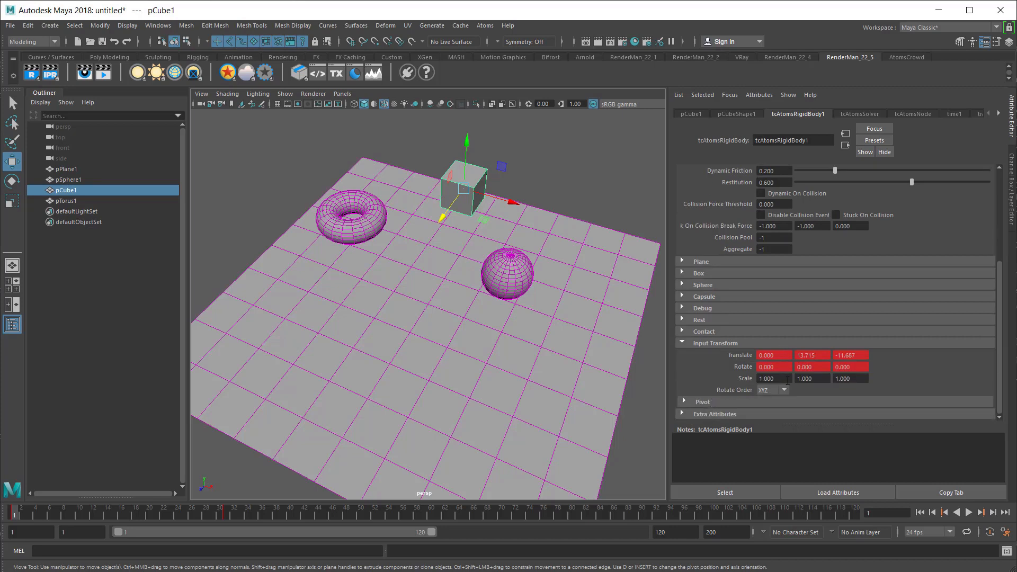
pyautogui.click(689, 114)
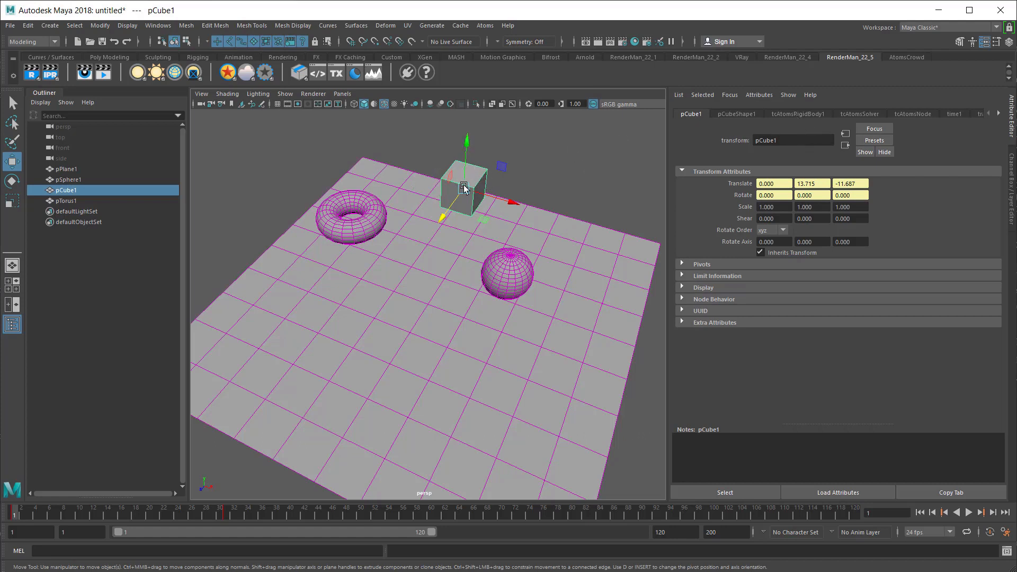
pyautogui.click(819, 113)
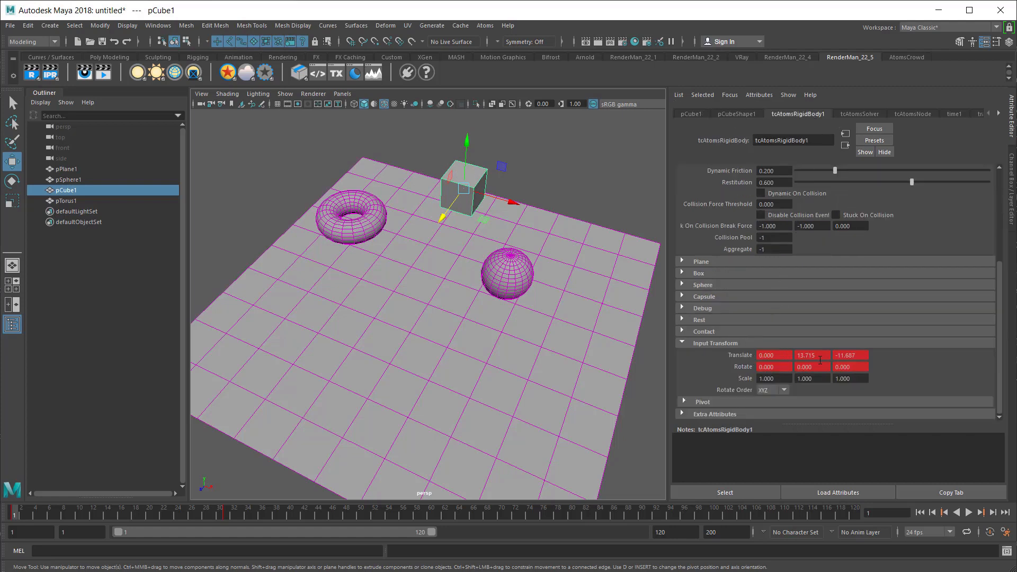
# Set the Y translation in the sphere's rigid body input transform to 25.
pyautogui.click(518, 279)
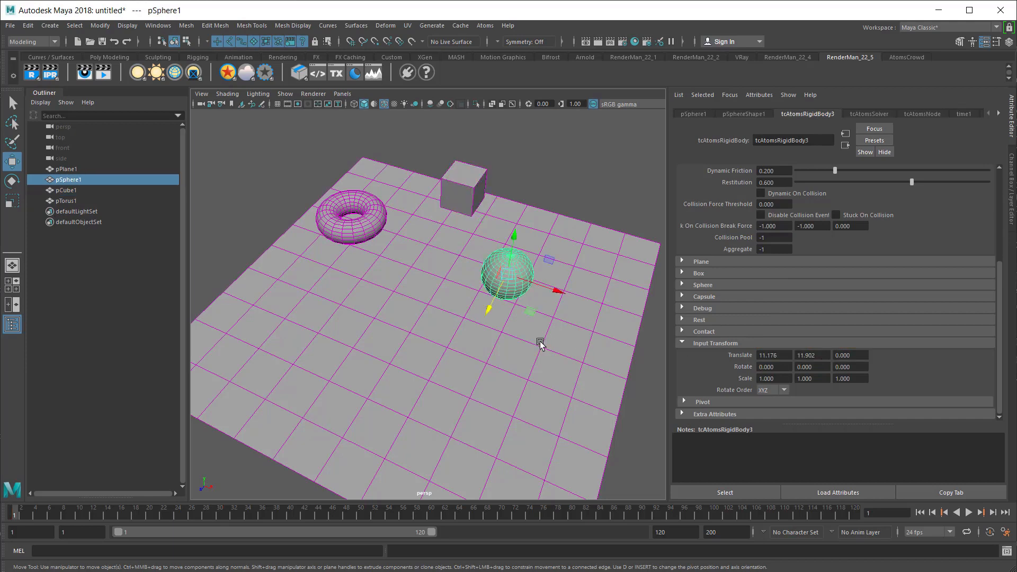
pyautogui.keyDown('alt'); pyautogui.moveTo(493, 289); pyautogui.dragTo(488, 257); pyautogui.keyUp('alt')
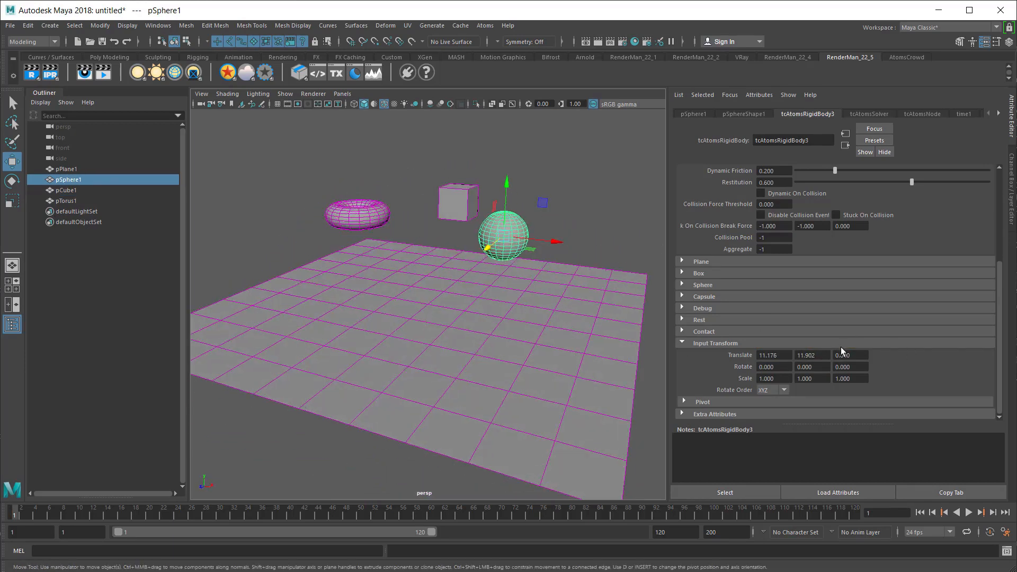
pyautogui.doubleClick(811, 355)
pyautogui.write('25')
pyautogui.press('Return')
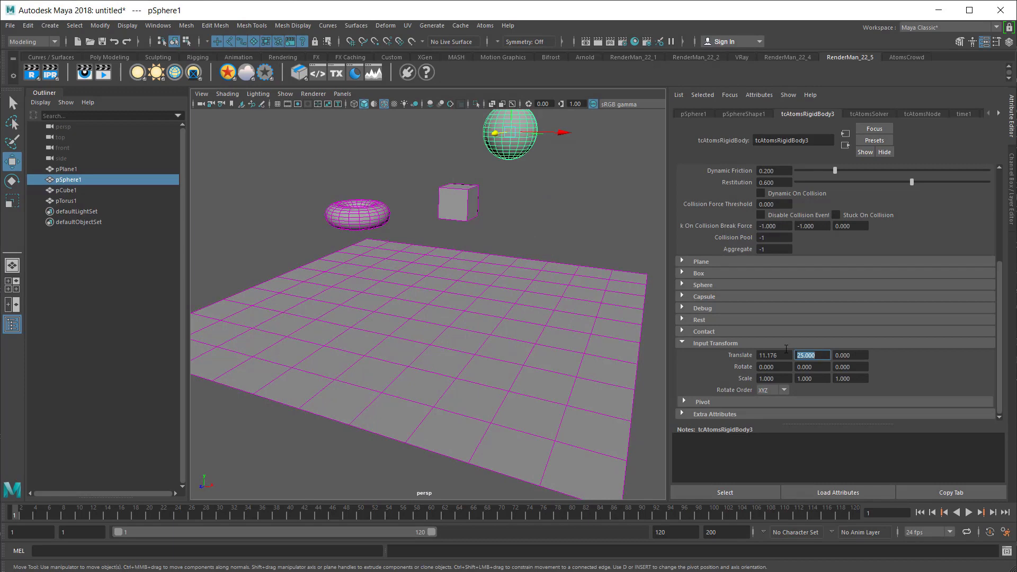
pyautogui.keyDown('alt'); pyautogui.moveTo(513, 269); pyautogui.dragTo(499, 293); pyautogui.keyUp('alt')
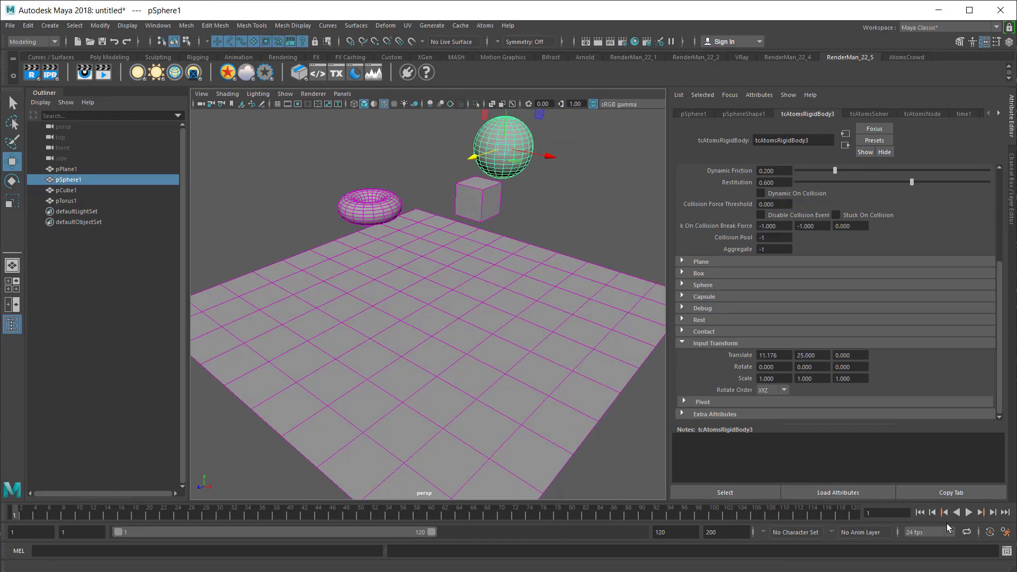
# Play the simulation with the raised sphere, stop it and rewind to the first frame.
pyautogui.click(969, 512)
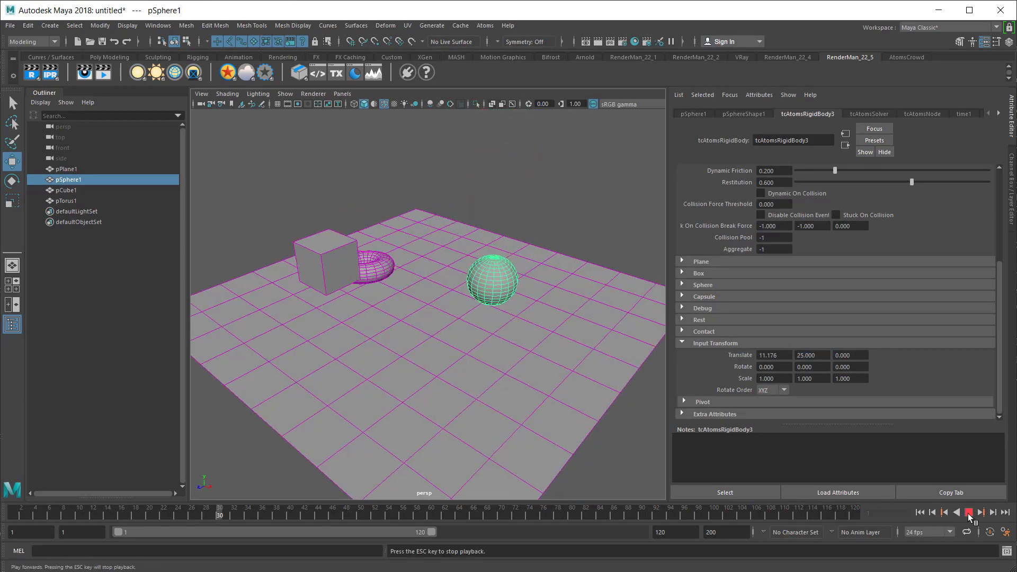
pyautogui.click(969, 513)
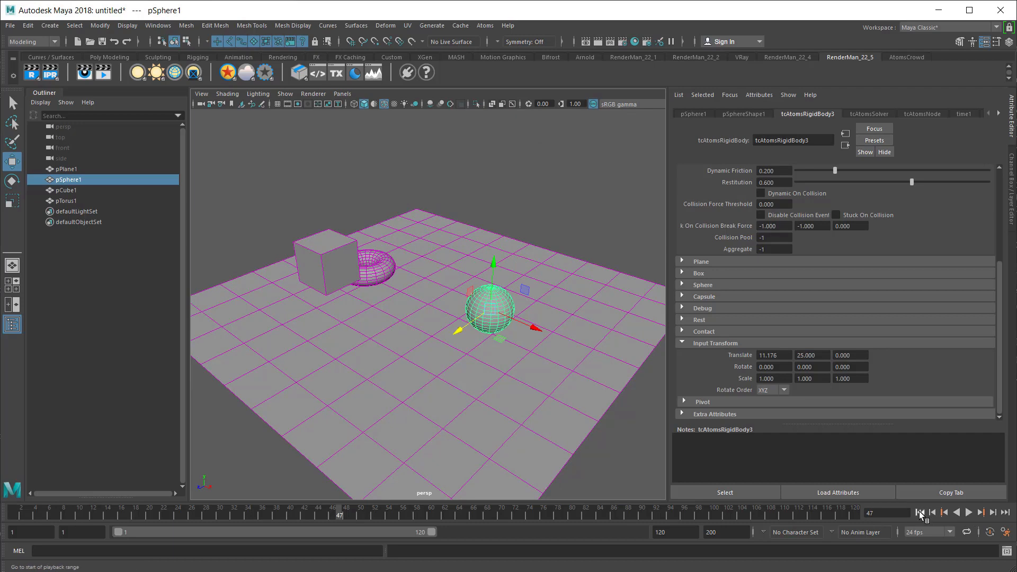
pyautogui.click(920, 512)
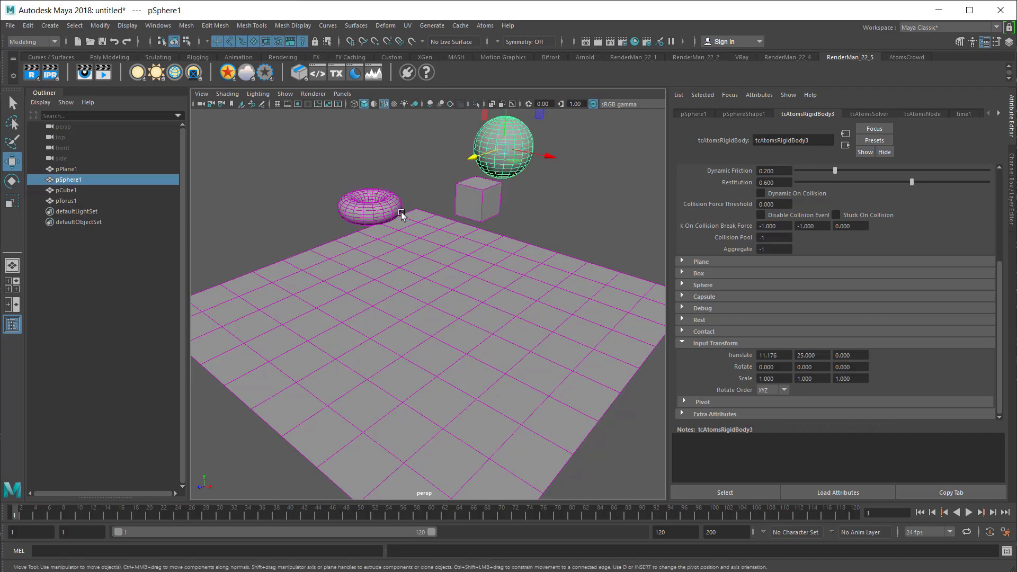
# Enable debug drawing for the torus's rigid body and examine its collision mesh up close.
pyautogui.keyDown('alt'); pyautogui.moveTo(369, 204); pyautogui.dragTo(396, 211); pyautogui.keyUp('alt')
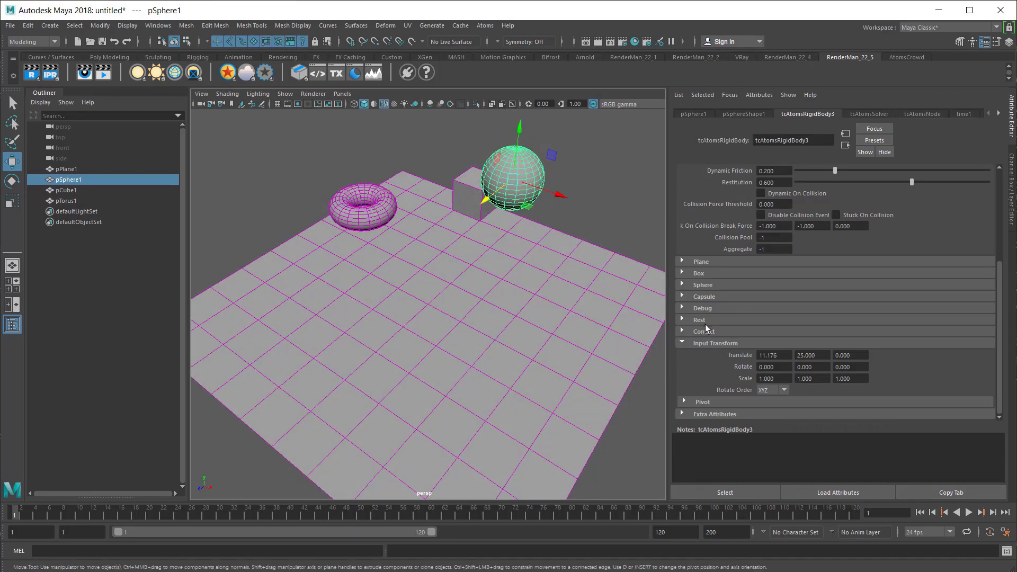
pyautogui.click(706, 308)
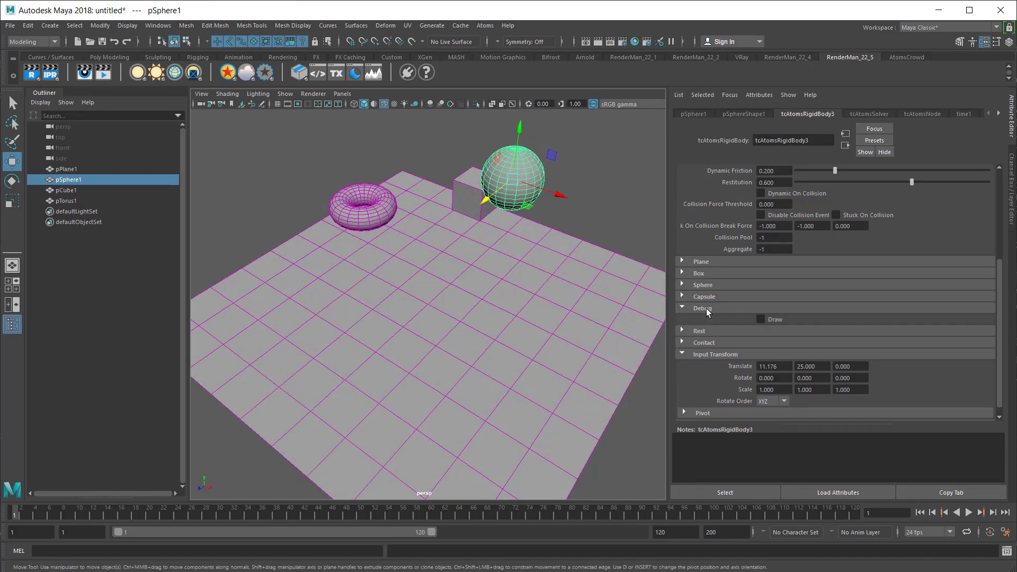
pyautogui.click(360, 185)
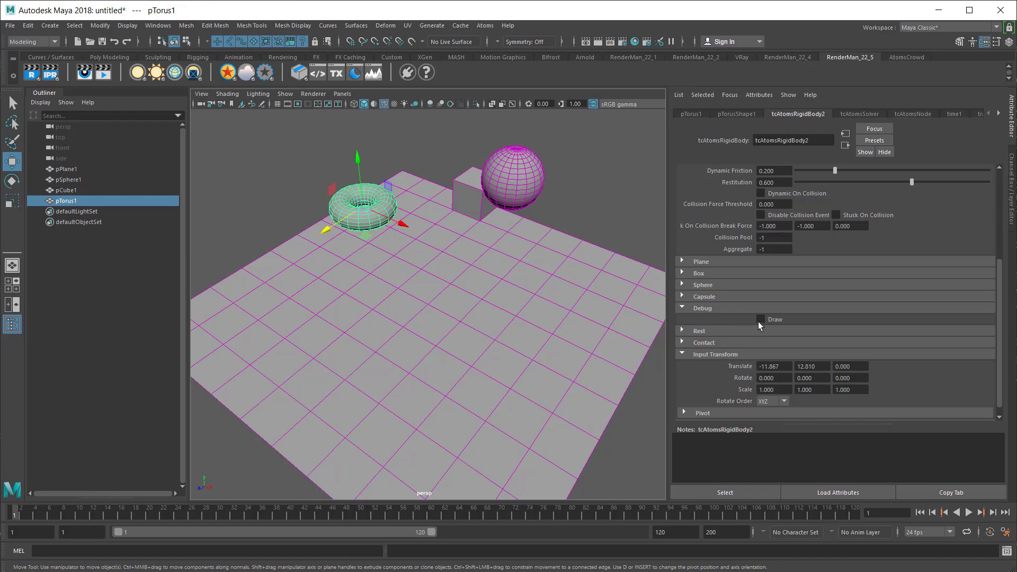
pyautogui.click(771, 319)
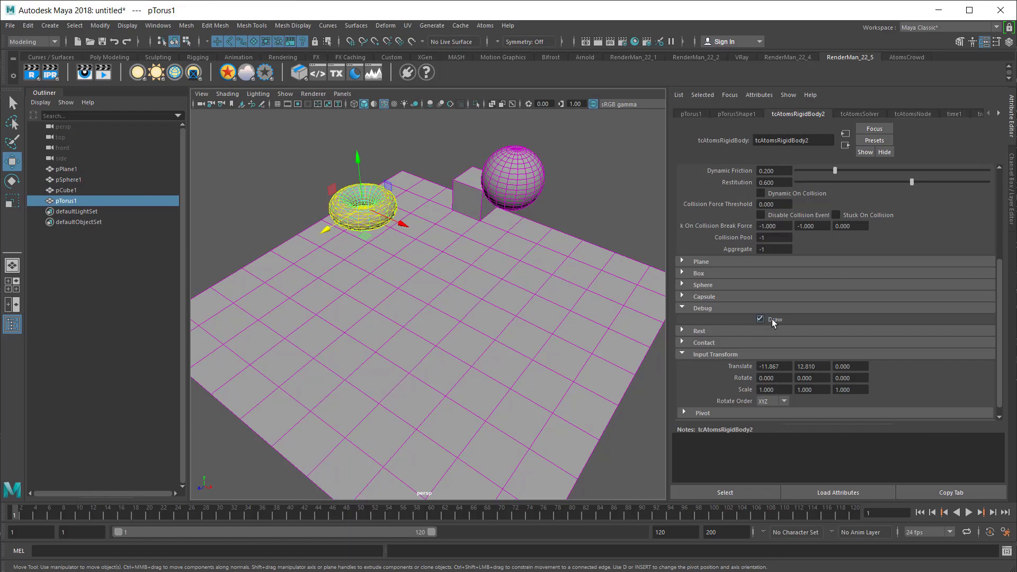
pyautogui.moveTo(393, 288)
pyautogui.keyDown('alt'); pyautogui.mouseDown(button='right')
pyautogui.moveTo(462, 314)
pyautogui.moveTo(491, 370)
pyautogui.mouseUp(button='right'); pyautogui.keyUp('alt')
pyautogui.keyDown('alt'); pyautogui.moveTo(352, 312); pyautogui.dragTo(409, 339, button='right'); pyautogui.keyUp('alt')
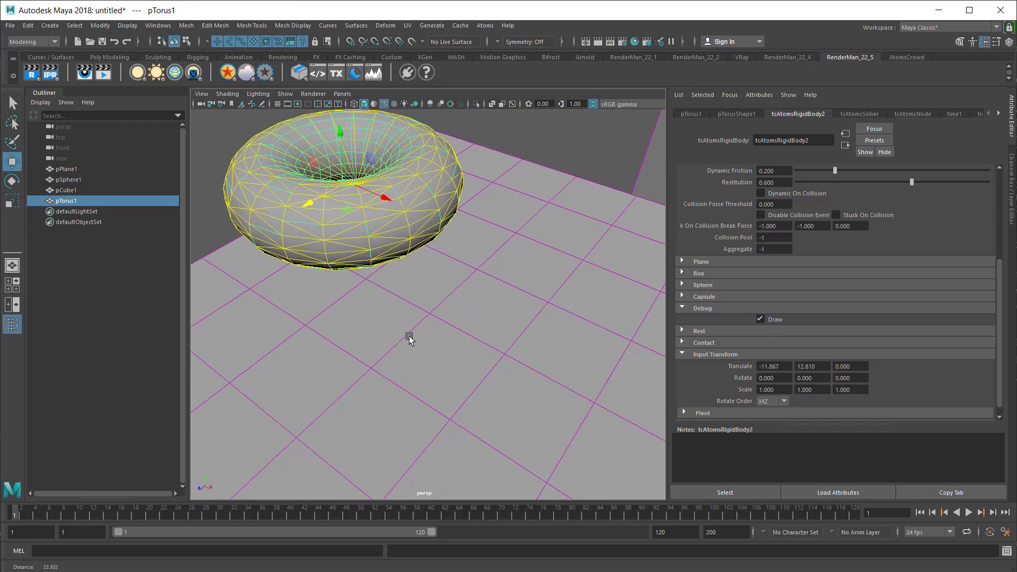
pyautogui.keyDown('alt'); pyautogui.moveTo(396, 313); pyautogui.dragTo(462, 385, button='middle'); pyautogui.keyUp('alt')
pyautogui.keyDown('alt'); pyautogui.moveTo(431, 329); pyautogui.dragTo(489, 300, button='right'); pyautogui.keyUp('alt')
pyautogui.keyDown('alt'); pyautogui.moveTo(490, 301); pyautogui.dragTo(514, 243); pyautogui.keyUp('alt')
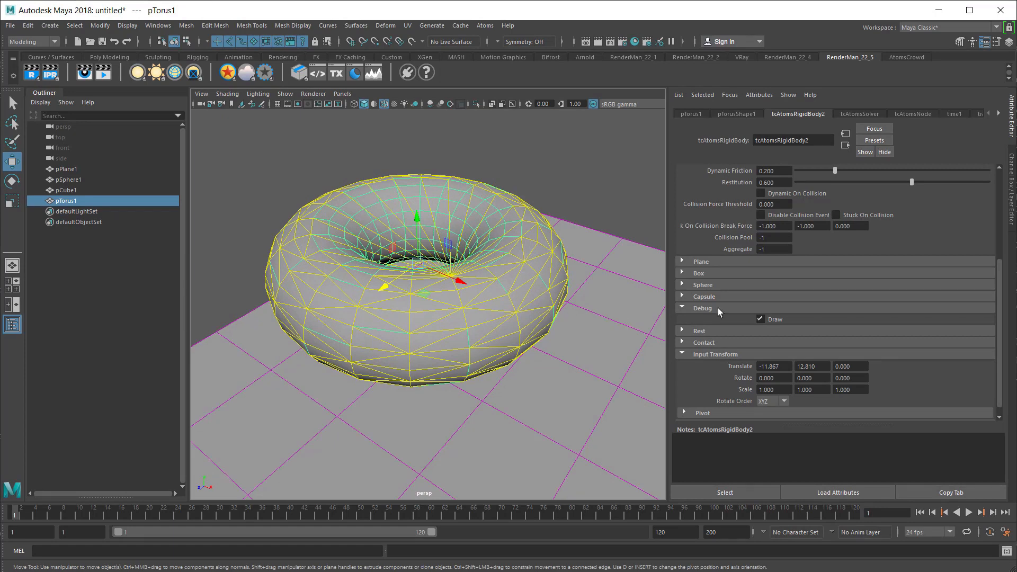
pyautogui.keyDown('alt'); pyautogui.moveTo(609, 321); pyautogui.dragTo(509, 402, button='right'); pyautogui.keyUp('alt')
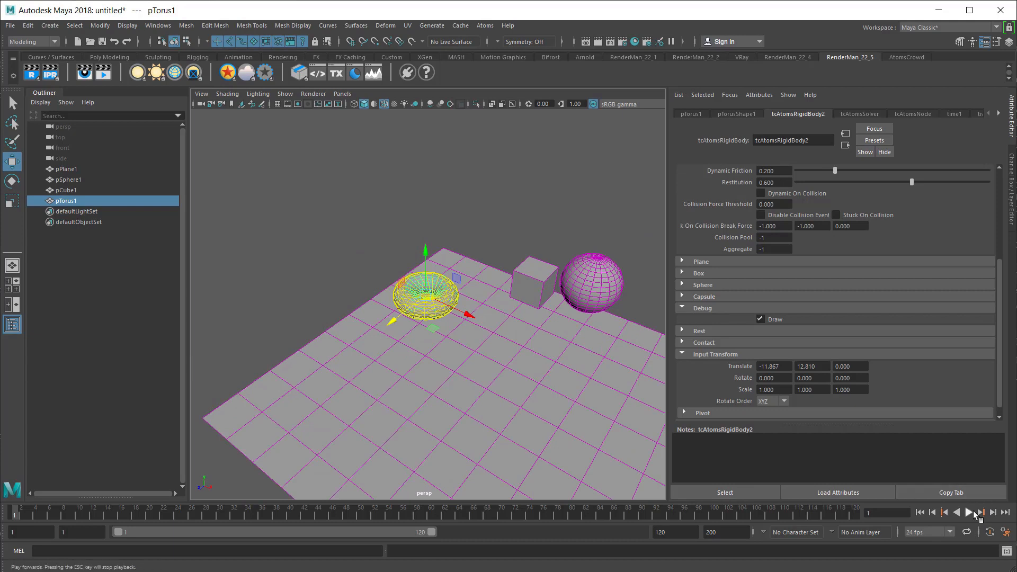
# Play the simulation with the torus's debug mesh shown, rewind to the first frame and disable its debug drawing.
pyautogui.click(969, 513)
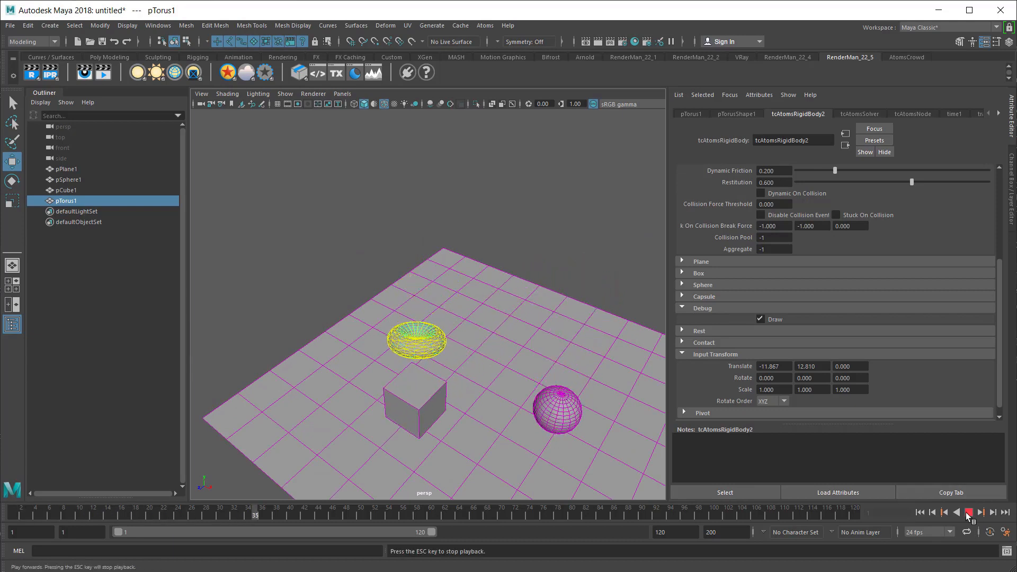
pyautogui.click(968, 512)
pyautogui.click(920, 512)
pyautogui.click(760, 319)
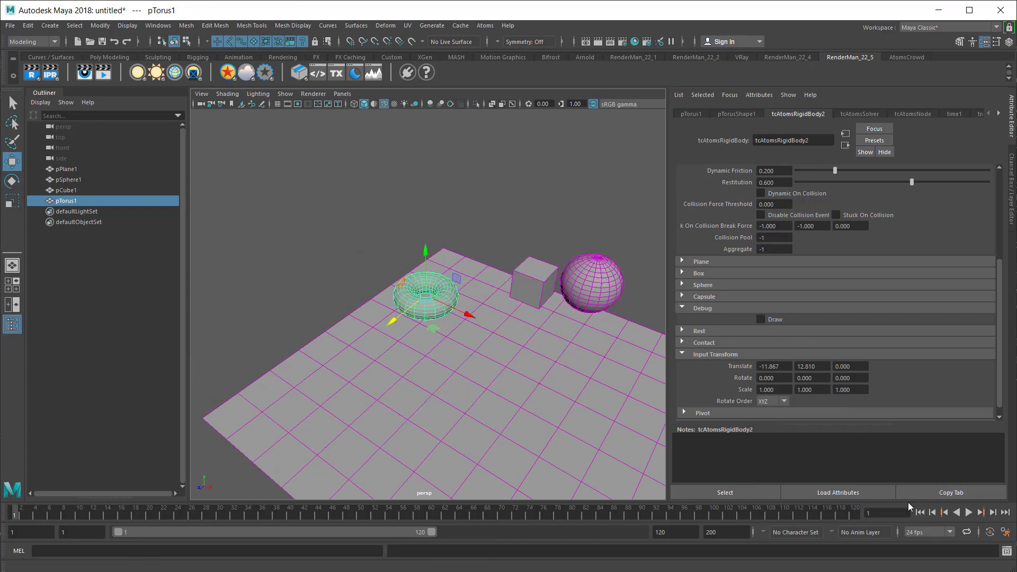
# Enable UseMass in the torus's rigid body dynamic properties and set the mass to 10.
pyautogui.moveTo(596, 282)
pyautogui.keyDown('alt'); pyautogui.mouseDown()
pyautogui.moveTo(581, 291)
pyautogui.moveTo(595, 286)
pyautogui.mouseUp(); pyautogui.keyUp('alt')
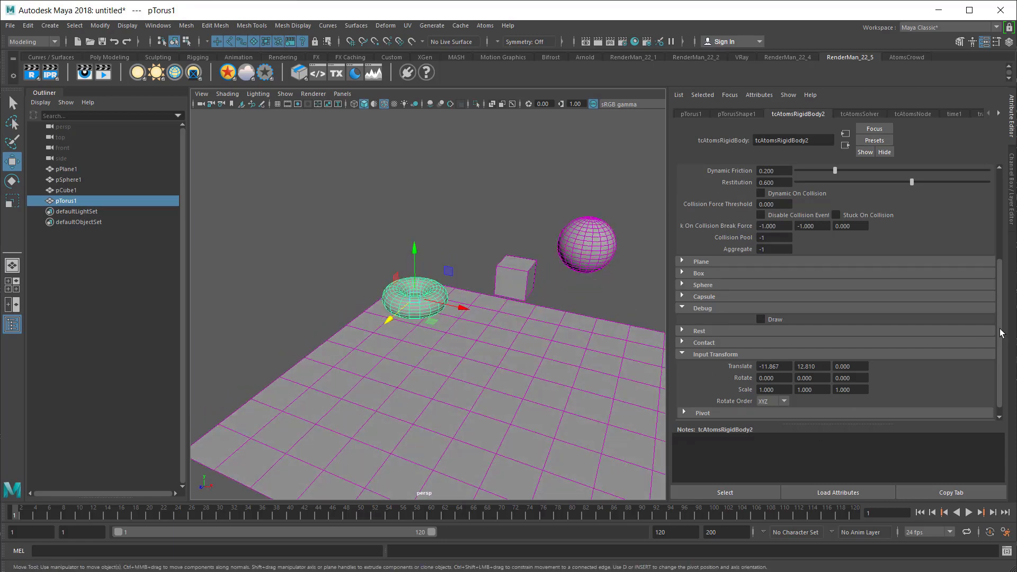
pyautogui.moveTo(1000, 339); pyautogui.dragTo(1000, 240)
pyautogui.keyDown('alt'); pyautogui.moveTo(556, 369); pyautogui.dragTo(530, 358); pyautogui.keyUp('alt')
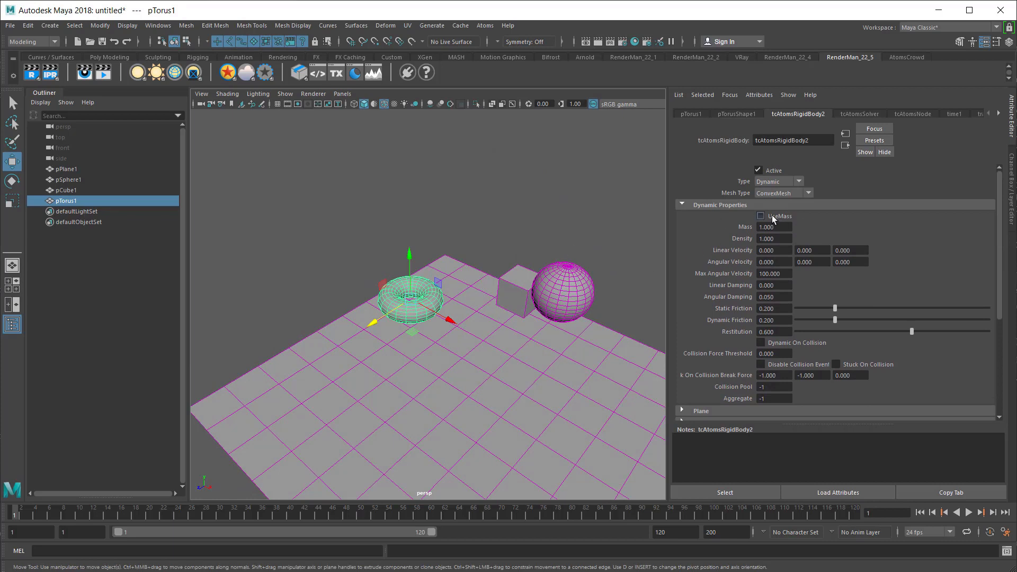
pyautogui.click(787, 238)
pyautogui.click(786, 229)
pyautogui.write('10')
pyautogui.press('Return')
# Set the torus's linear velocity in X to 10, then play the simulation and return to the first frame.
pyautogui.click(784, 251)
pyautogui.write('10')
pyautogui.press('Return')
pyautogui.click(969, 512)
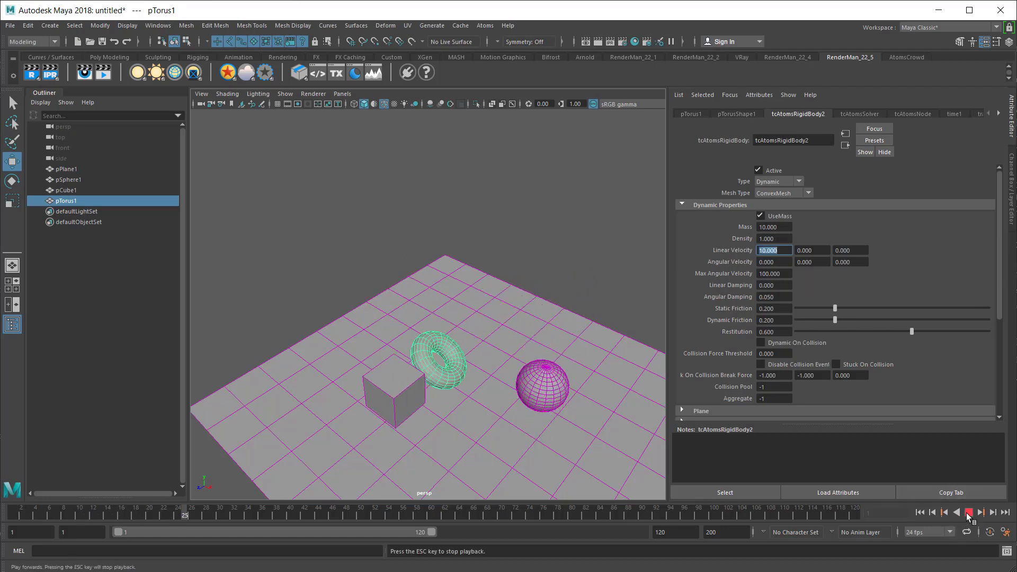
pyautogui.click(969, 512)
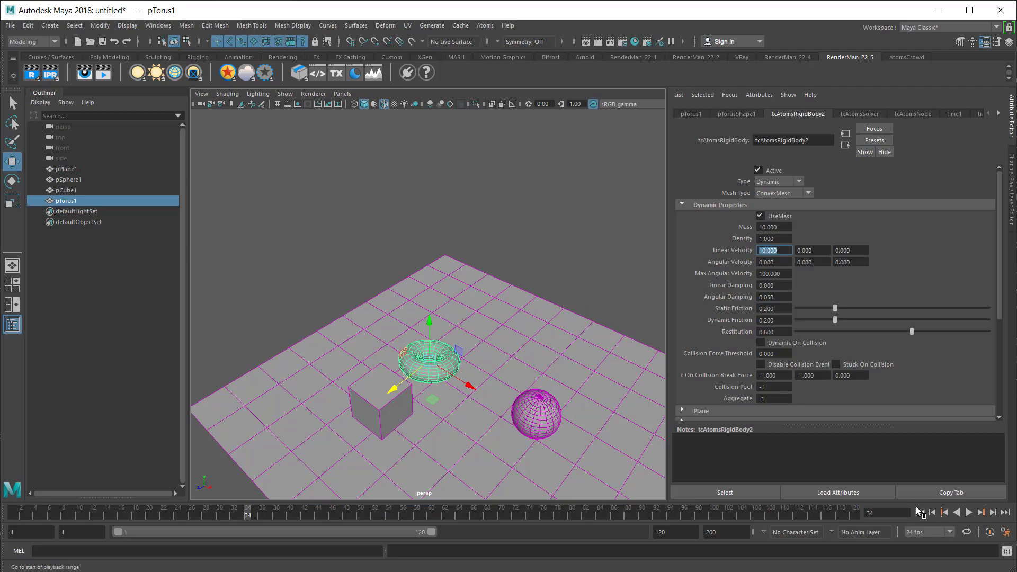
pyautogui.click(920, 512)
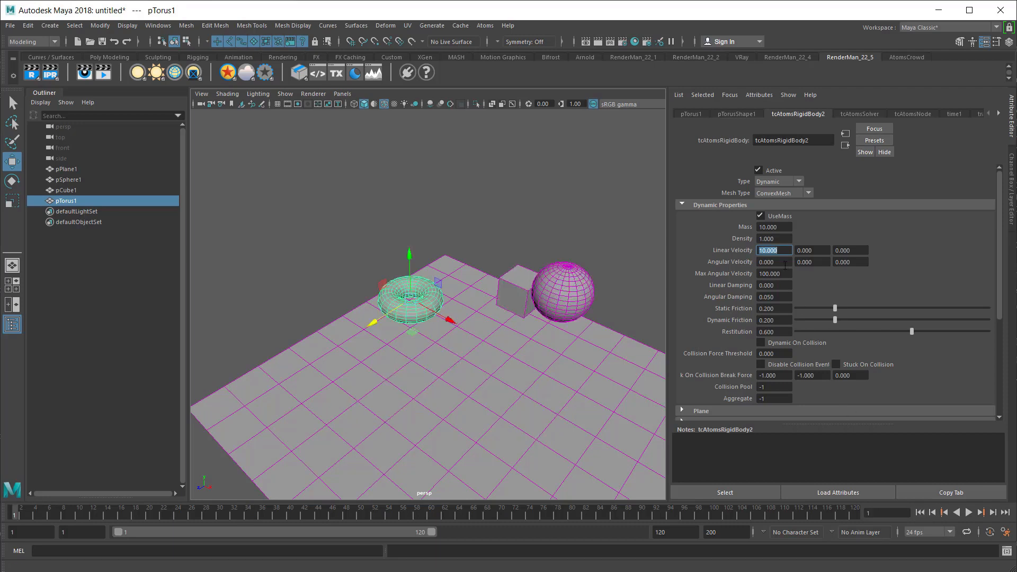
# Set the torus's angular velocity in X to 5, then play the simulation and return to the first frame.
pyautogui.click(785, 262)
pyautogui.write('5')
pyautogui.press('Return')
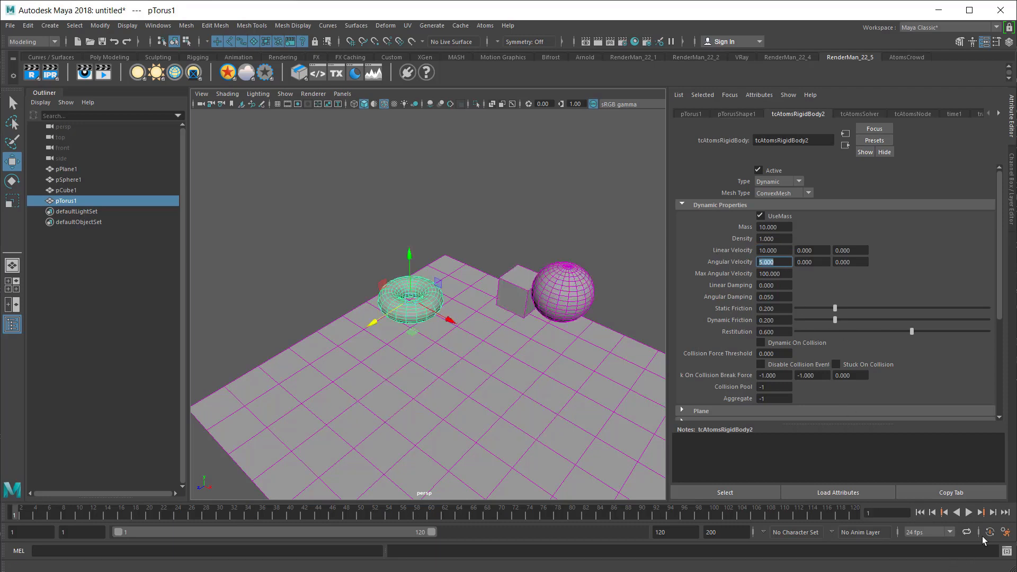
pyautogui.click(969, 512)
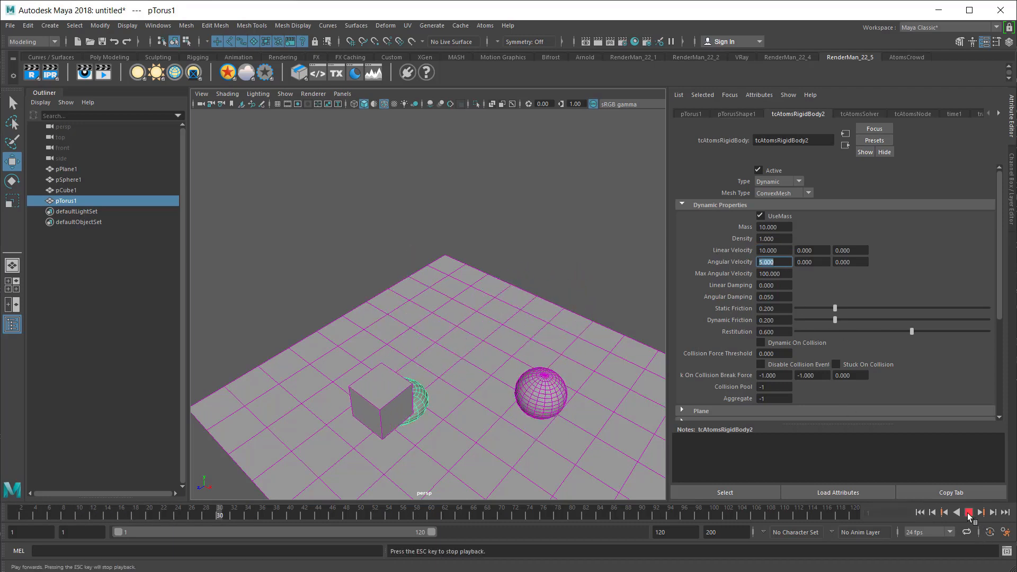
pyautogui.click(969, 513)
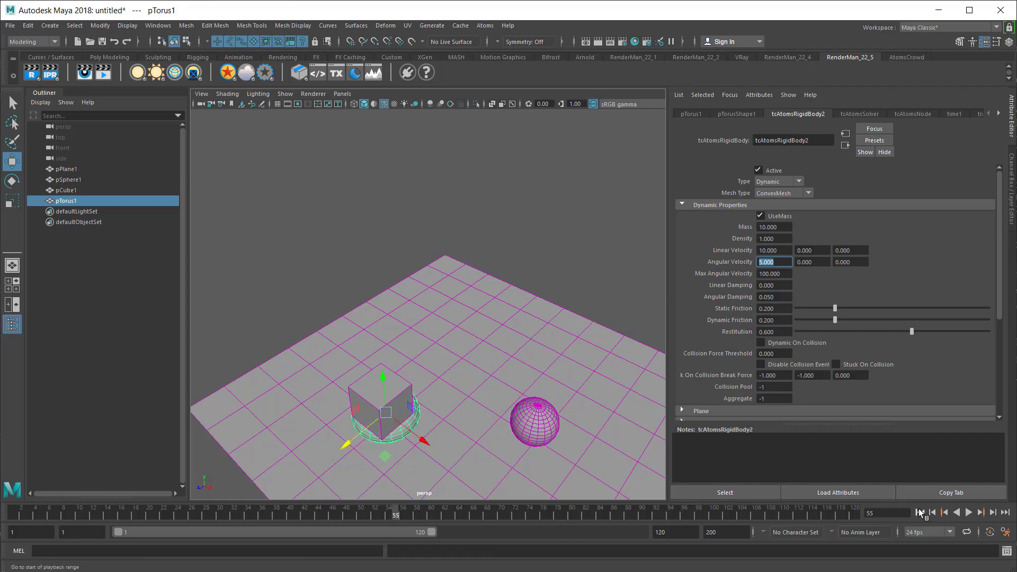
pyautogui.click(920, 513)
# Enable Dynamic On Collision for the kinematic cube's rigid body, play the simulation and rewind to the first frame.
pyautogui.click(786, 273)
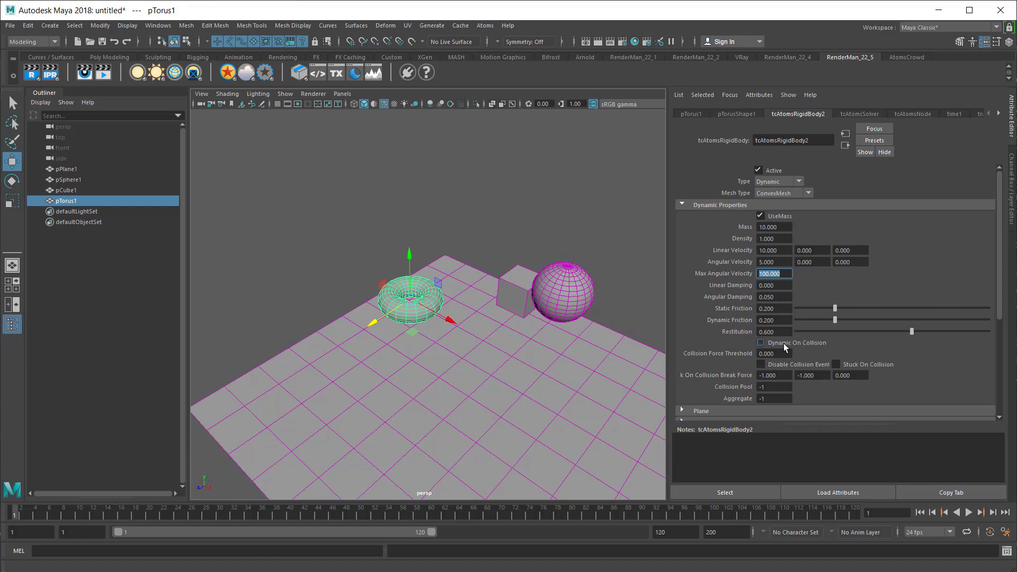
pyautogui.keyDown('alt'); pyautogui.moveTo(490, 350); pyautogui.dragTo(513, 295); pyautogui.keyUp('alt')
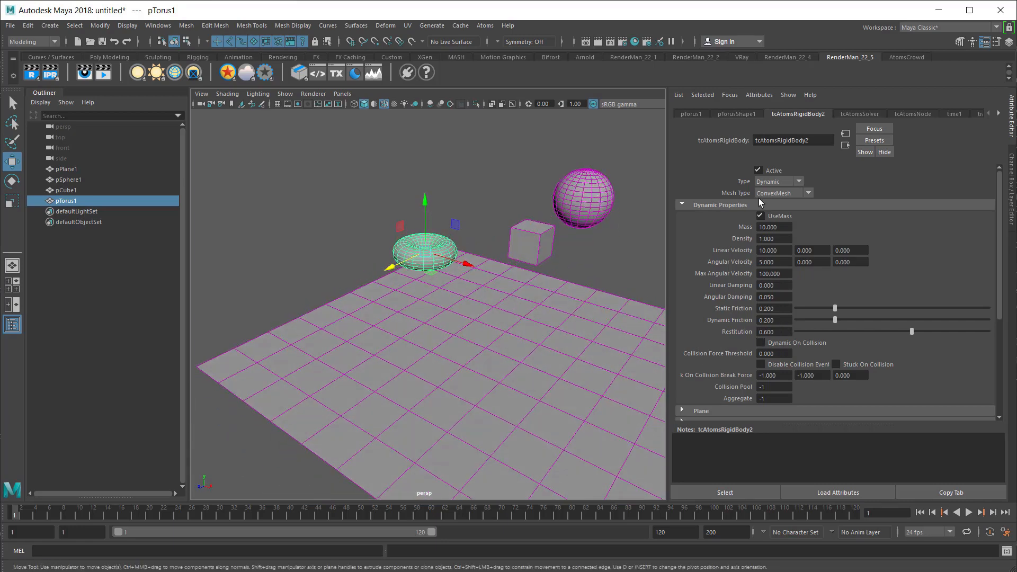
pyautogui.click(537, 236)
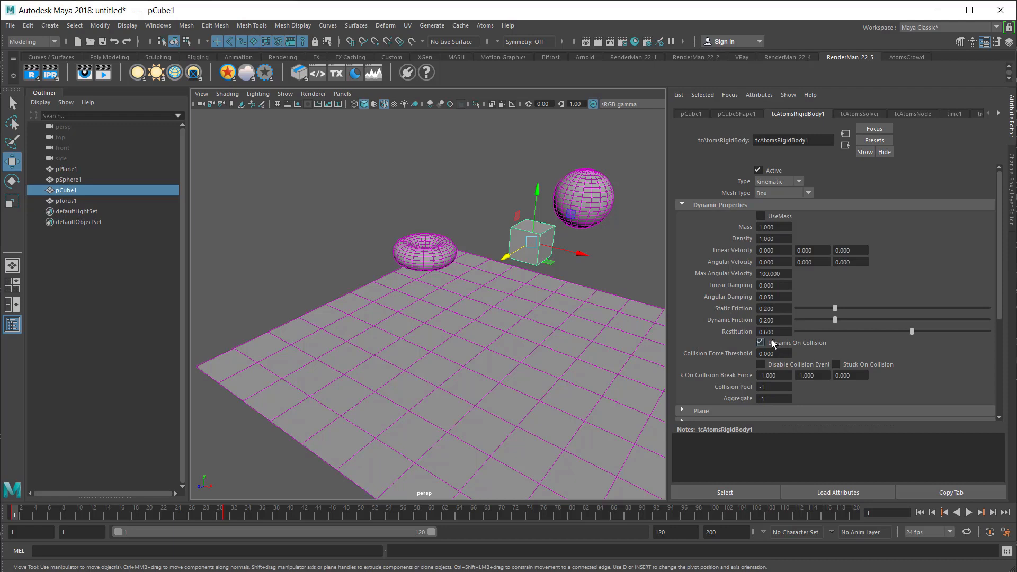
pyautogui.click(971, 512)
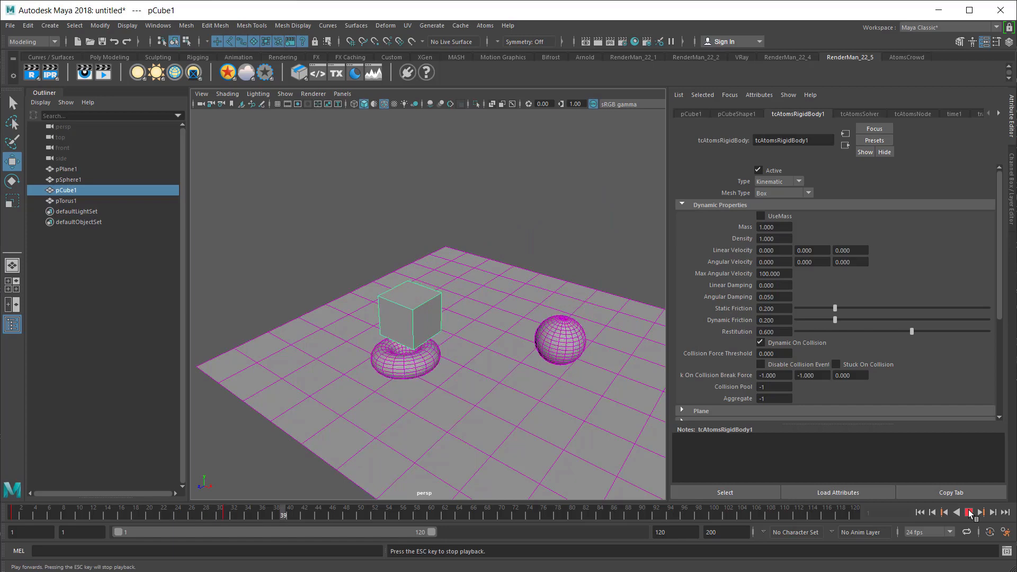
pyautogui.click(969, 512)
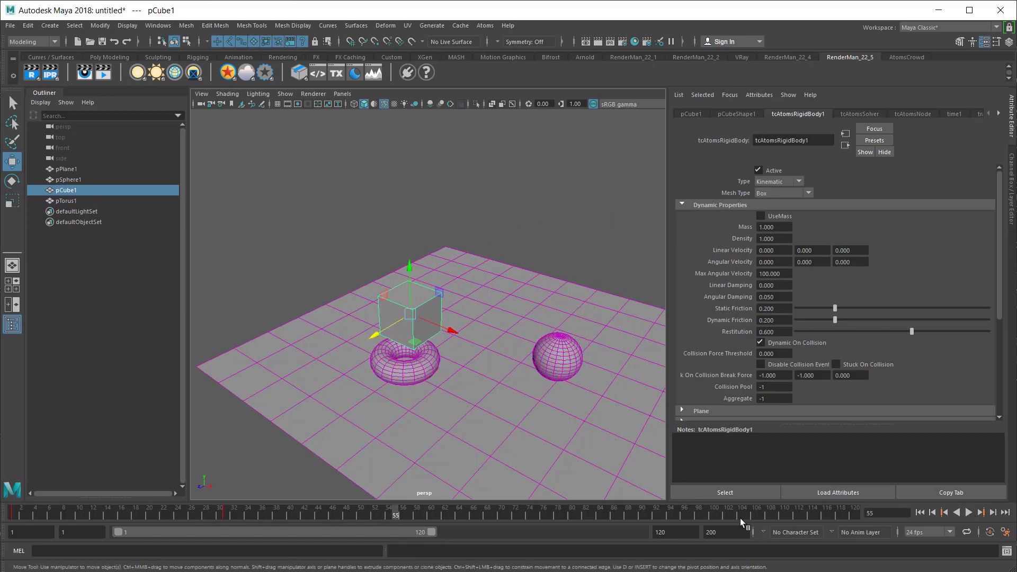
pyautogui.click(920, 512)
# Set the X translation in the sphere's rigid body input transform to 0.
pyautogui.click(574, 184)
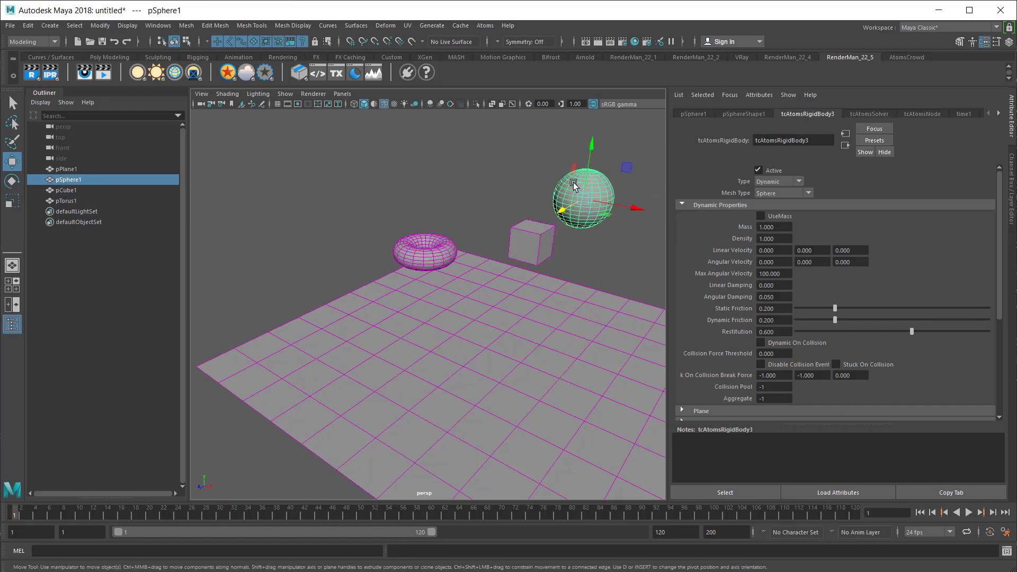
pyautogui.keyDown('alt'); pyautogui.moveTo(574, 184); pyautogui.dragTo(613, 277); pyautogui.keyUp('alt')
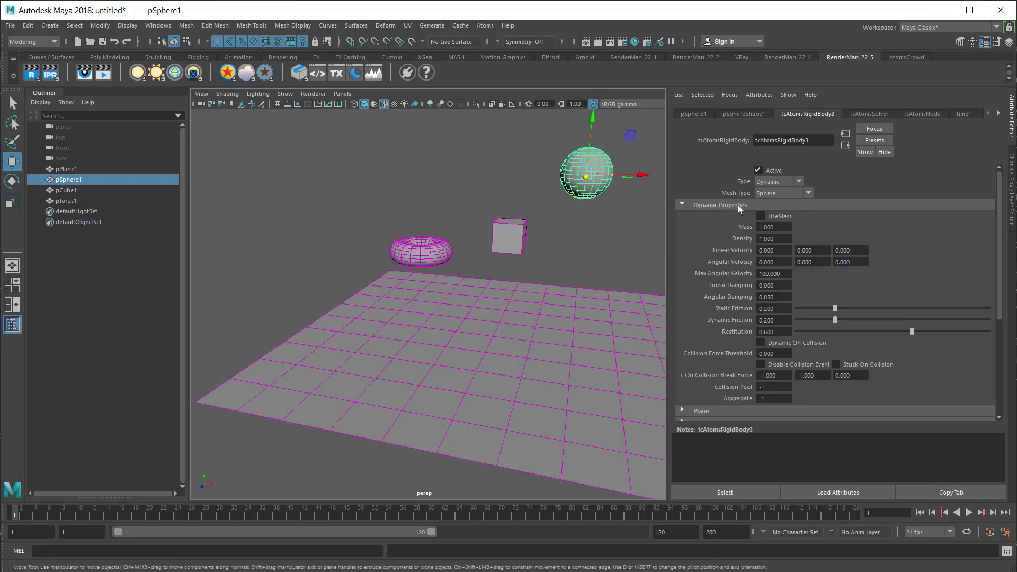
pyautogui.scroll(-5, 719, 312)
pyautogui.click(784, 359)
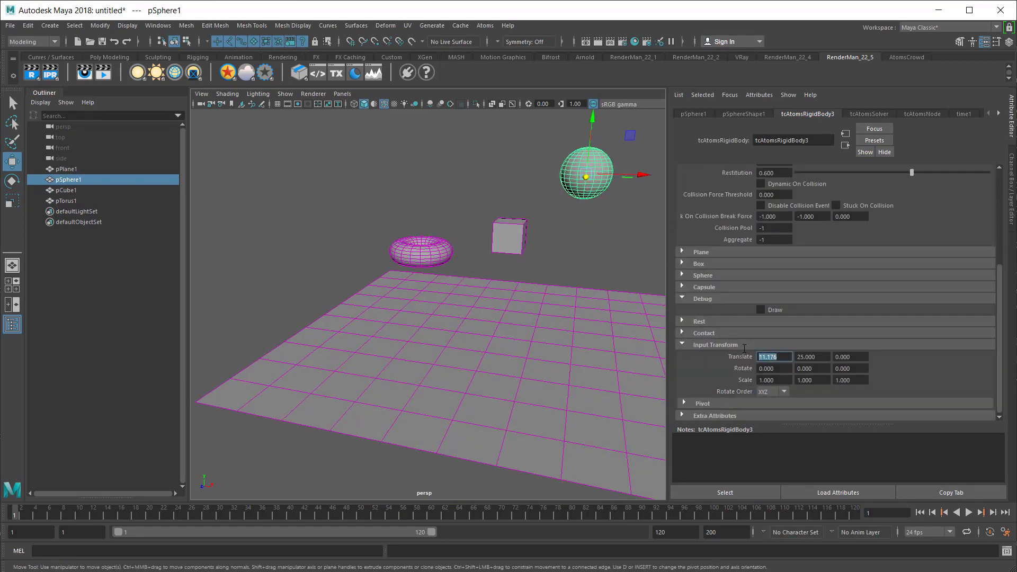
pyautogui.write('0')
pyautogui.press('Return')
pyautogui.keyDown('alt'); pyautogui.moveTo(574, 345); pyautogui.dragTo(461, 334); pyautogui.keyUp('alt')
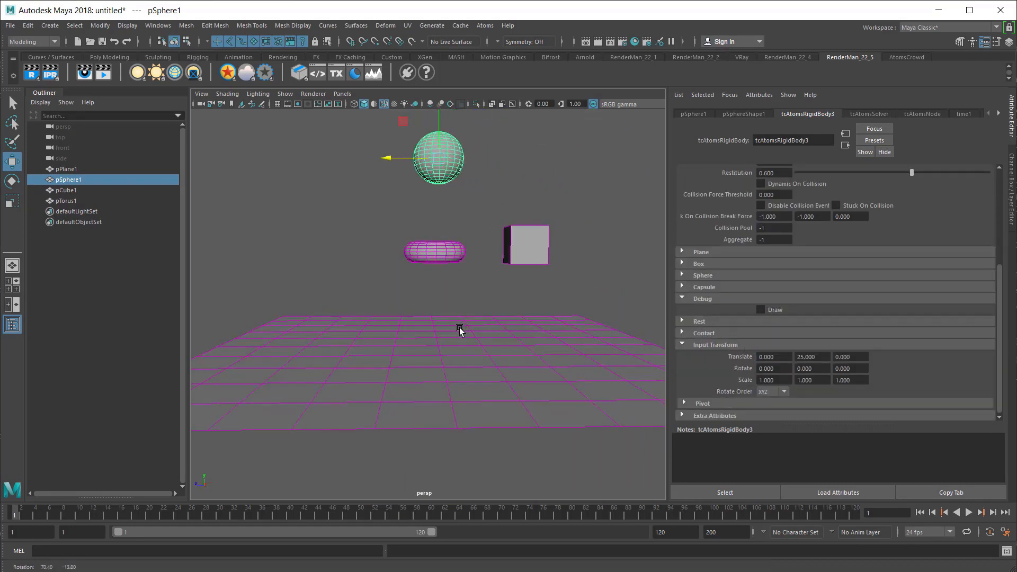
# Play the simulation with the sphere centred above the plane, stop it and return to the first frame.
pyautogui.click(969, 513)
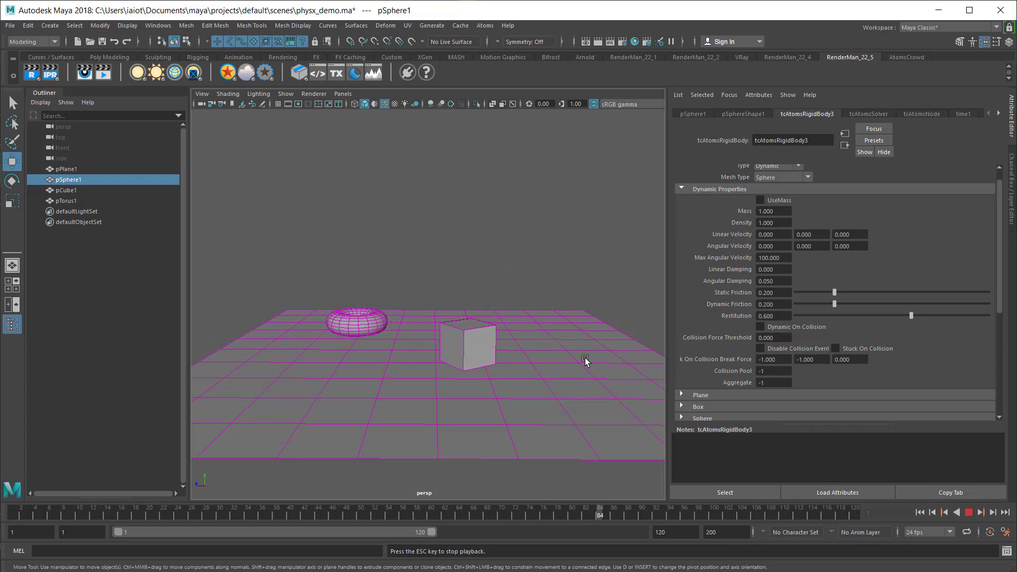
pyautogui.click(968, 512)
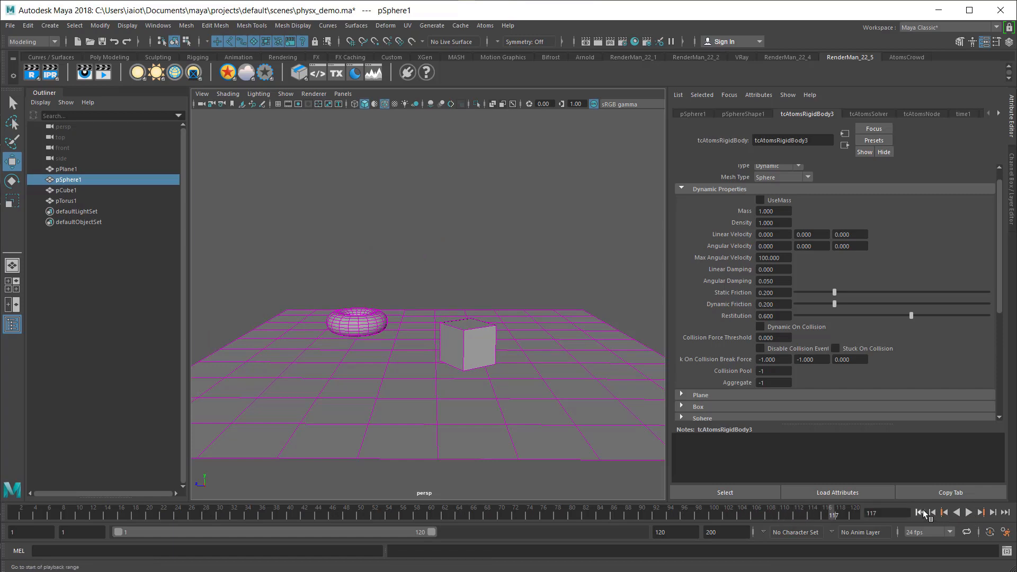
pyautogui.click(921, 512)
# Set the X translation in the sphere's rigid body input transform to 15.
pyautogui.keyDown('alt'); pyautogui.moveTo(412, 281); pyautogui.dragTo(530, 339); pyautogui.keyUp('alt')
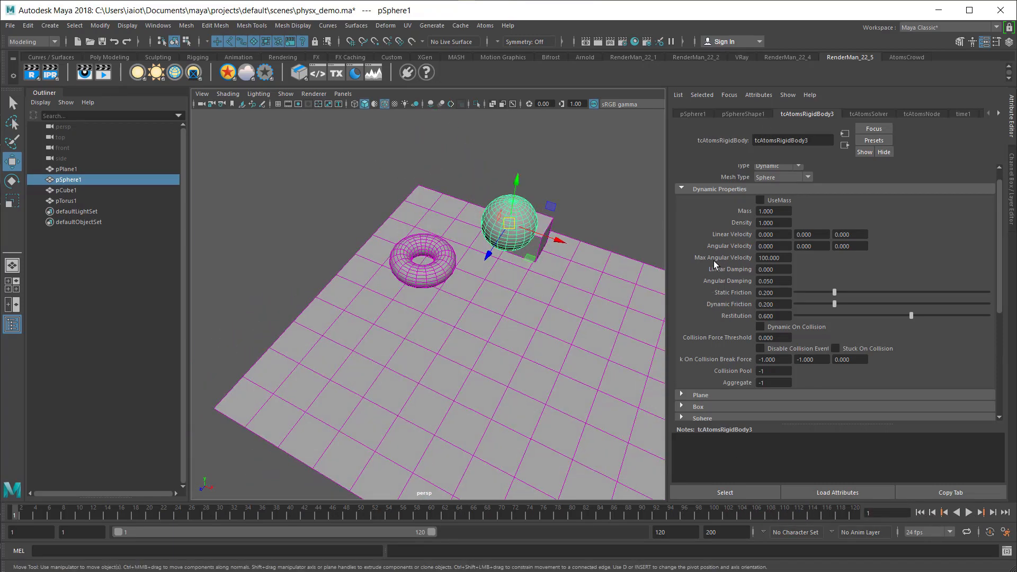
pyautogui.scroll(-4, 713, 262)
pyautogui.scroll(-4, 723, 310)
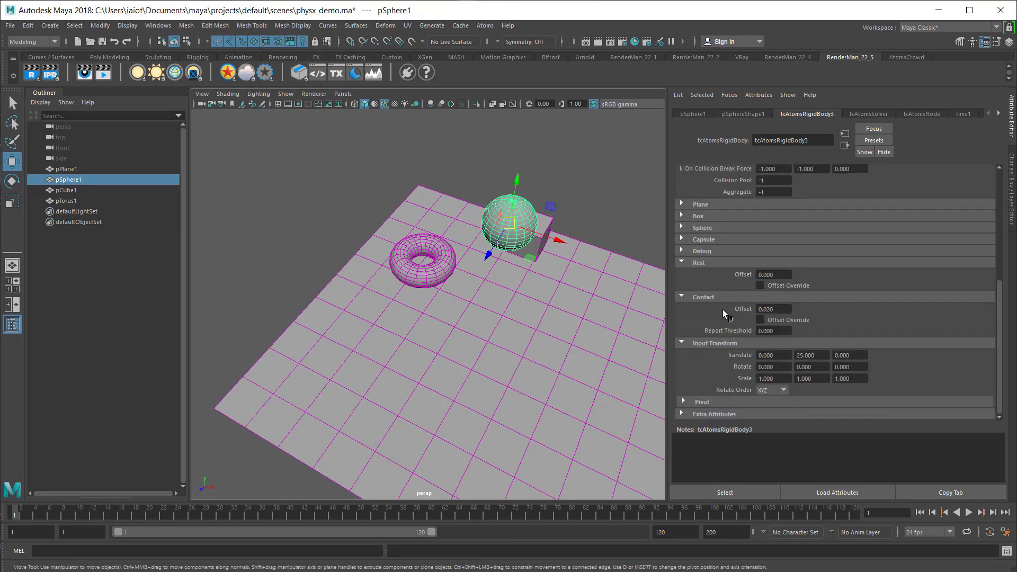
pyautogui.click(786, 355)
pyautogui.write('15')
pyautogui.press('Return')
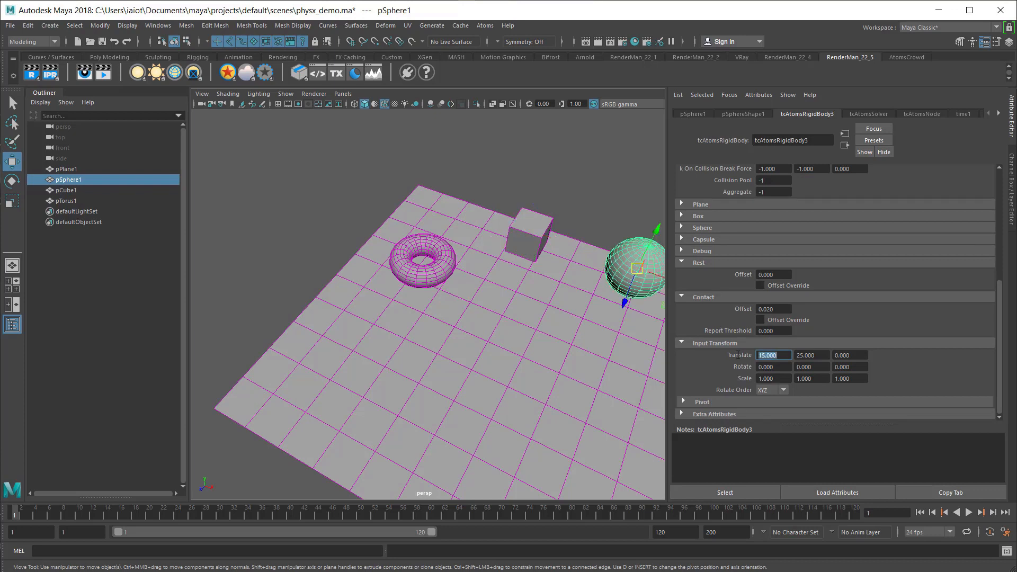
# Create an Atoms PhysX radial field and raise it above the plane to about 29 in Y.
pyautogui.click(483, 26)
pyautogui.moveTo(536, 109)
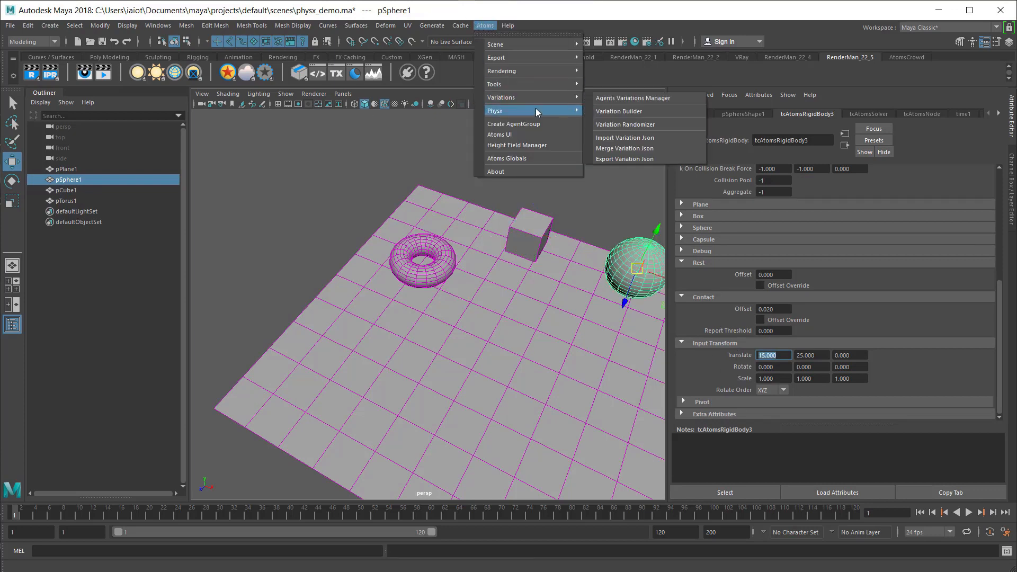
pyautogui.moveTo(640, 172)
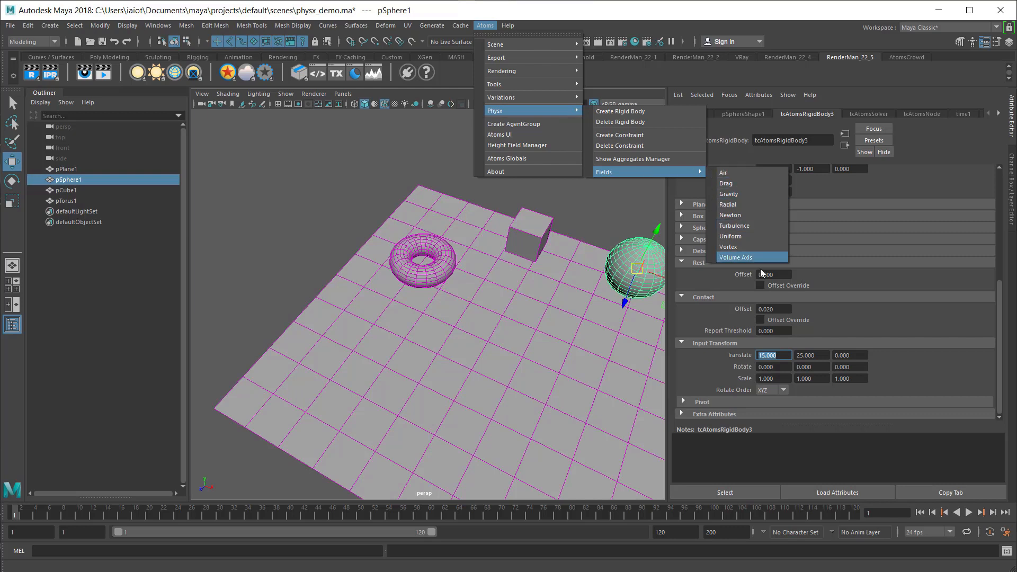
pyautogui.click(727, 211)
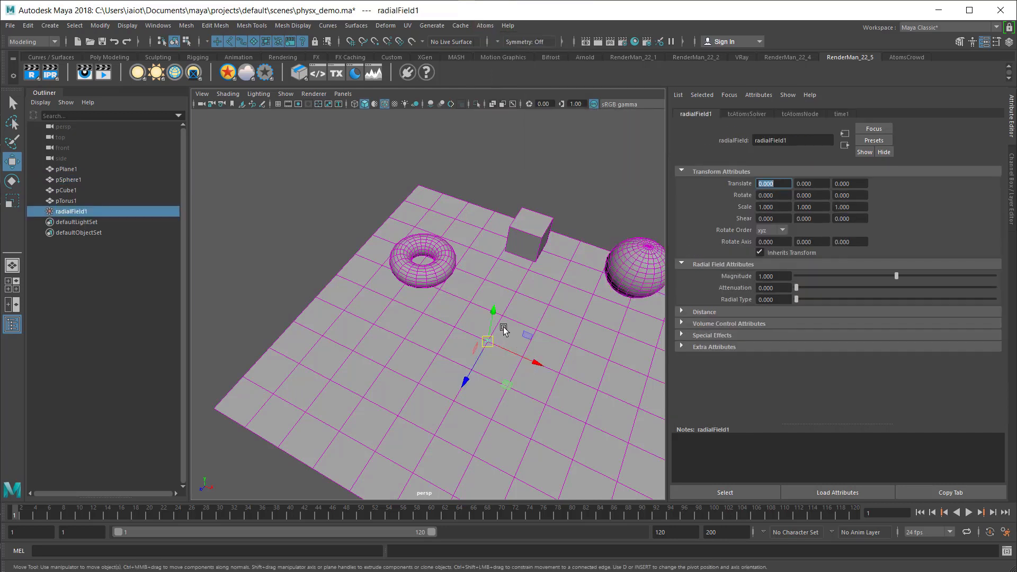
pyautogui.moveTo(491, 316); pyautogui.dragTo(516, 143)
pyautogui.keyDown('alt'); pyautogui.moveTo(518, 284); pyautogui.dragTo(468, 300); pyautogui.keyUp('alt')
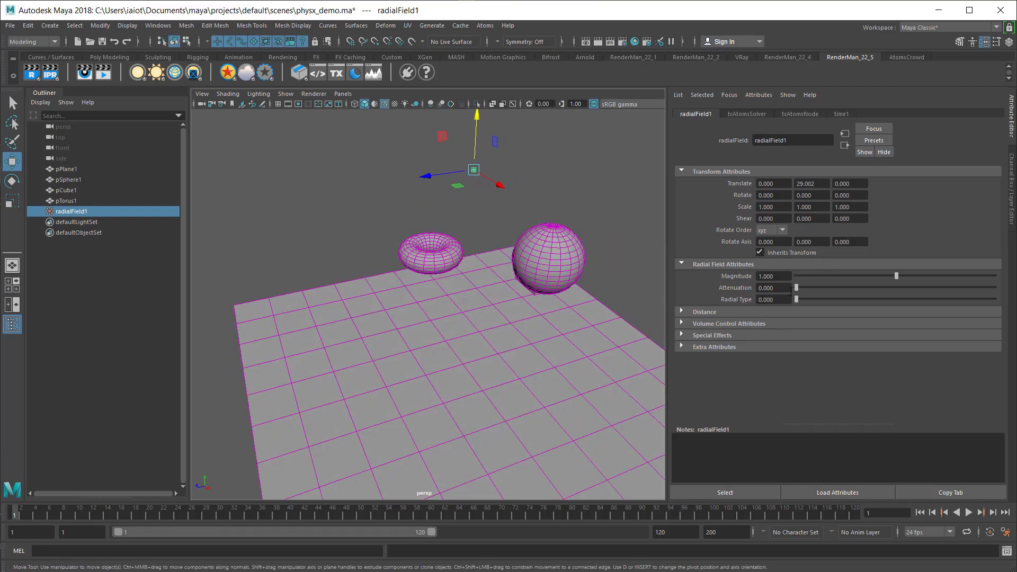
# Set the radial field's magnitude to -10, play the simulation, stop it and return to the first frame.
pyautogui.moveTo(759, 276); pyautogui.dragTo(792, 305)
pyautogui.write('-10')
pyautogui.press('Return')
pyautogui.click(968, 512)
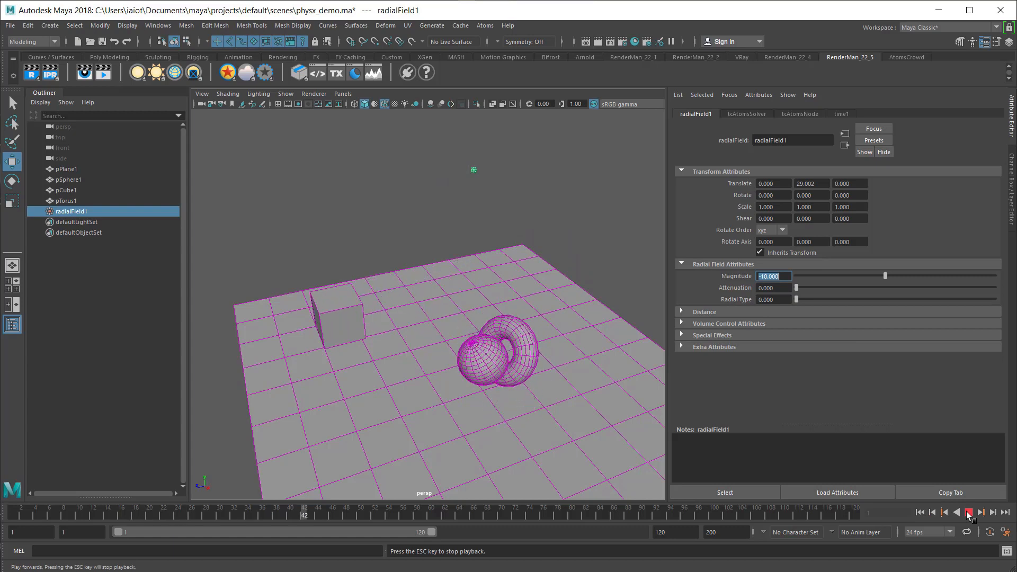
pyautogui.click(968, 513)
pyautogui.click(921, 512)
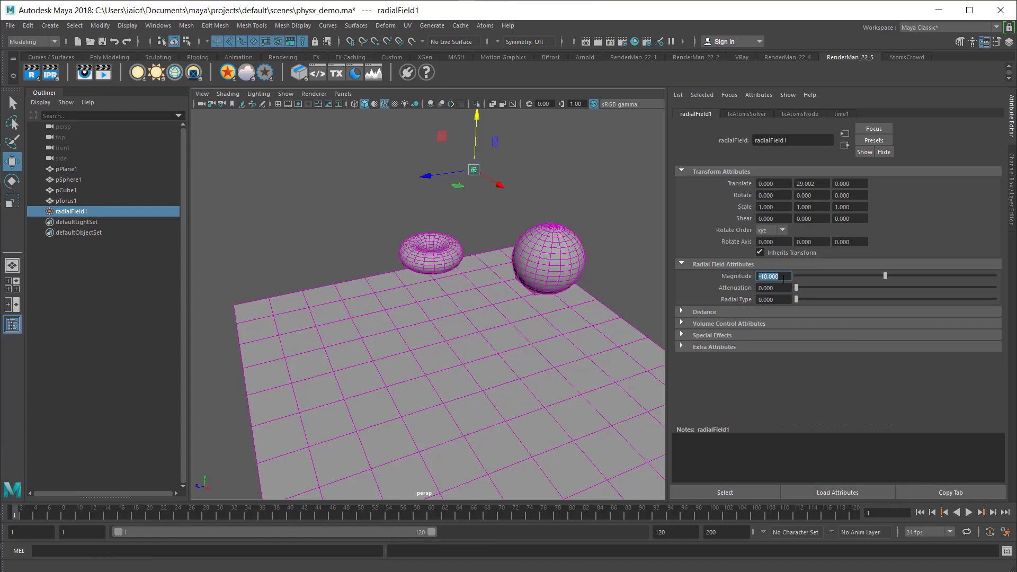
# Set the radial field's magnitude to -100, run the simulation, stop it and go back to the first frame.
pyautogui.write('-100')
pyautogui.press('Return')
pyautogui.click(970, 512)
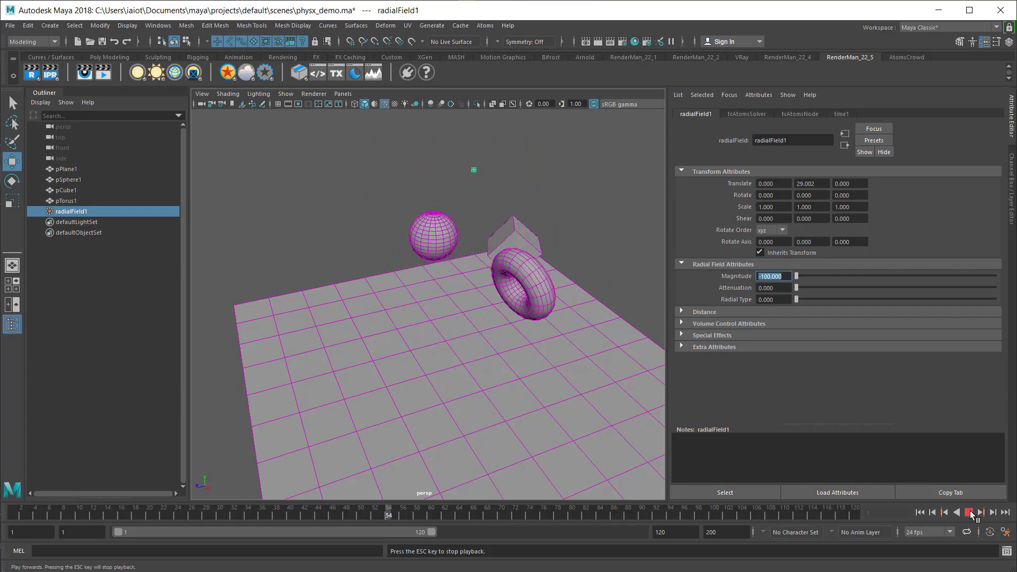
pyautogui.click(969, 512)
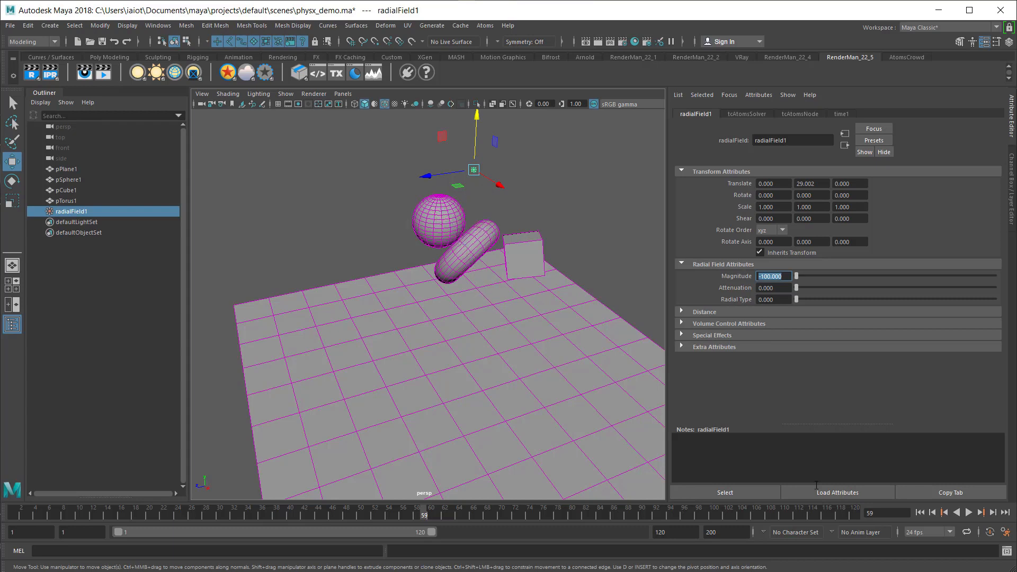
pyautogui.click(920, 512)
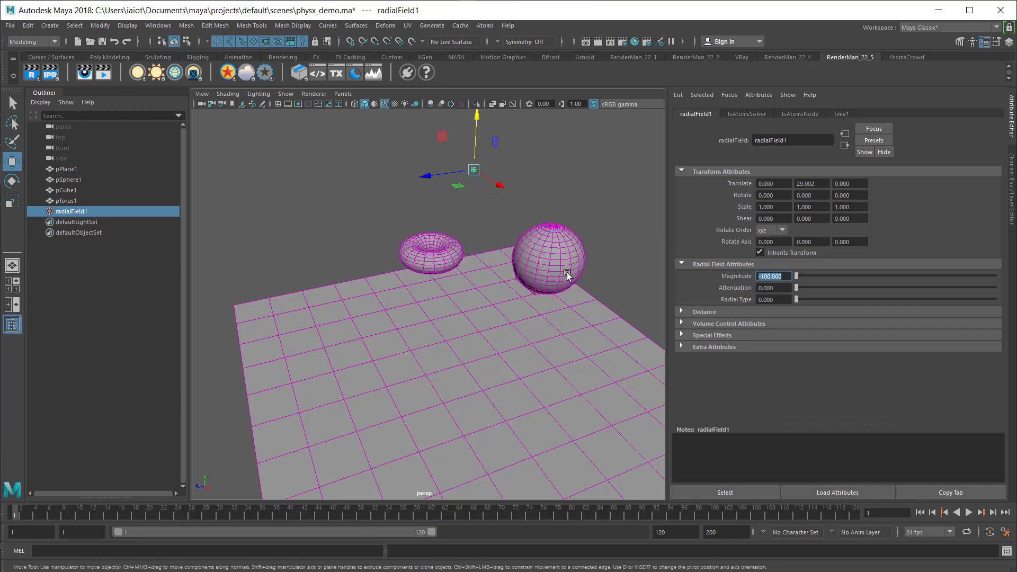
# Set the Collision Force Threshold of the cube's rigid body to 100.
pyautogui.keyDown('alt'); pyautogui.moveTo(518, 311); pyautogui.dragTo(518, 277); pyautogui.keyUp('alt')
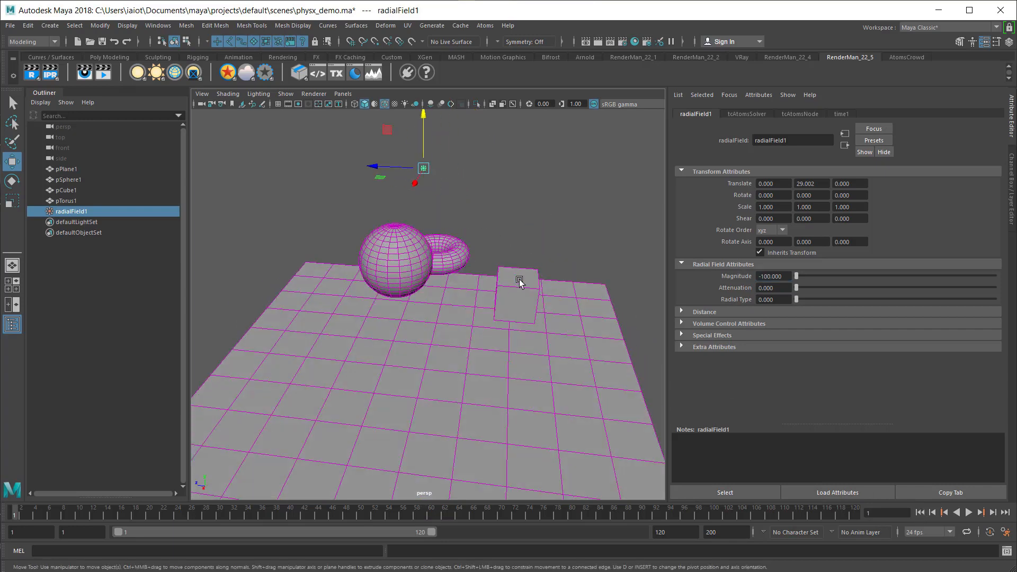
pyautogui.click(518, 277)
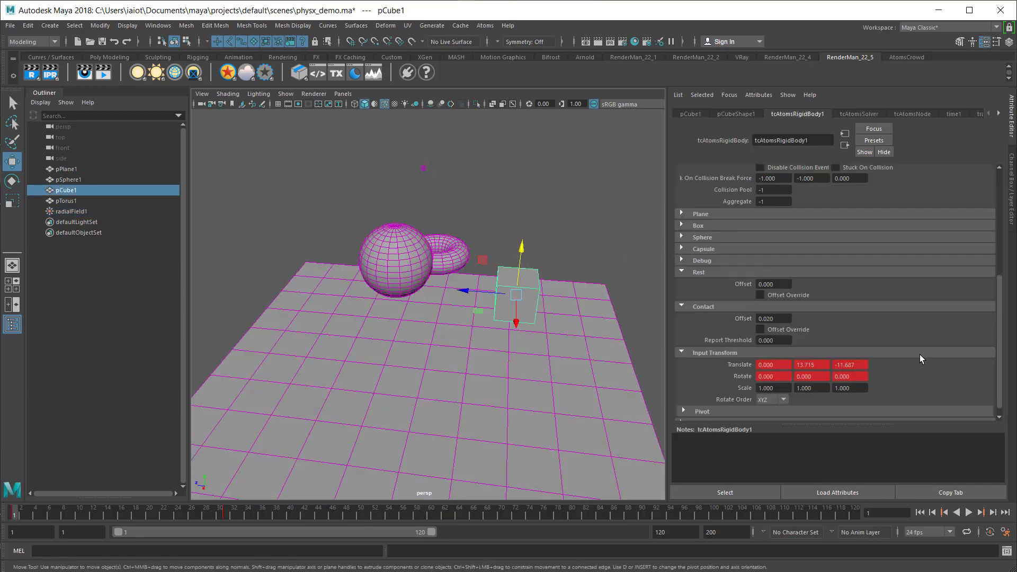
pyautogui.scroll(-1, 921, 359)
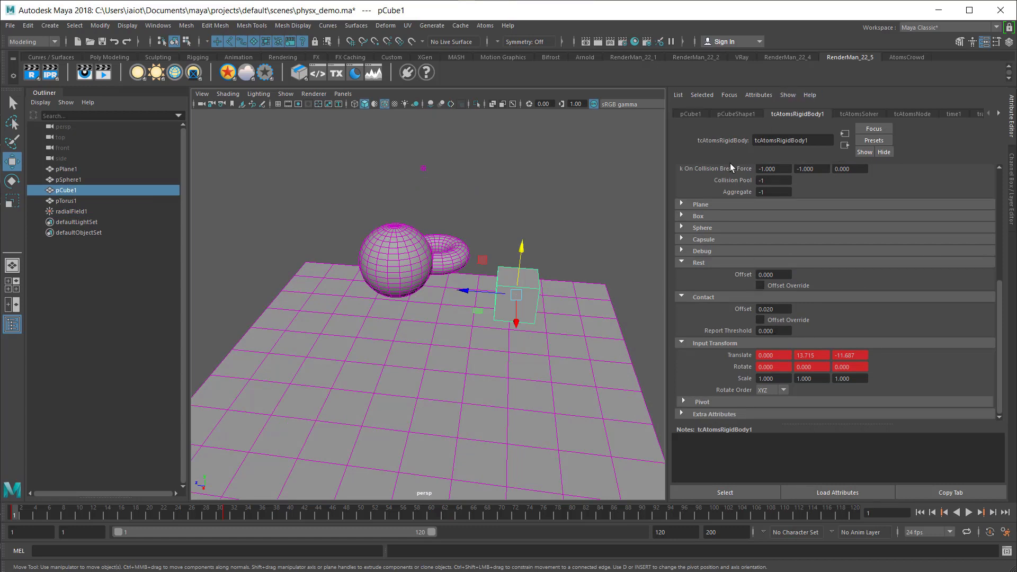
pyautogui.scroll(5, 733, 275)
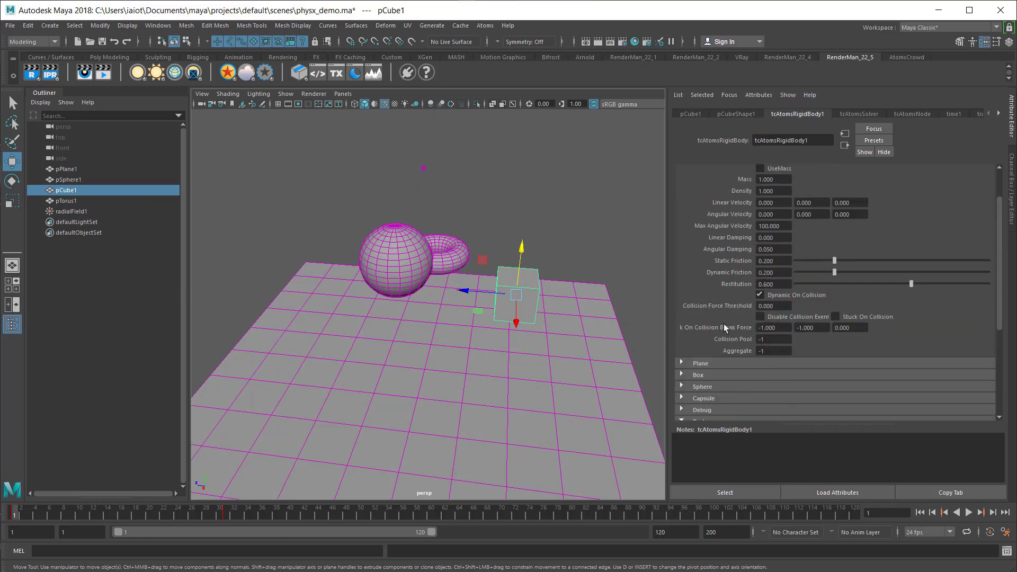
pyautogui.click(755, 306)
pyautogui.click(759, 306)
pyautogui.moveTo(787, 312); pyautogui.dragTo(763, 298)
pyautogui.write('100')
pyautogui.press('Return')
# Break the animation connections on the X, Y and Z translation of the cube's rigid body input transform.
pyautogui.scroll(-5, 704, 363)
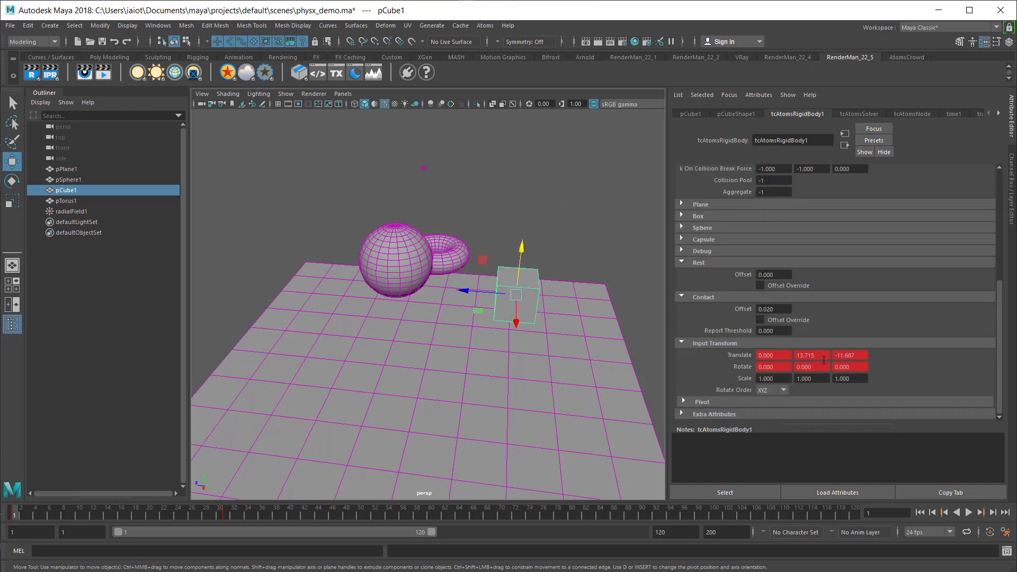
pyautogui.rightClick(823, 355)
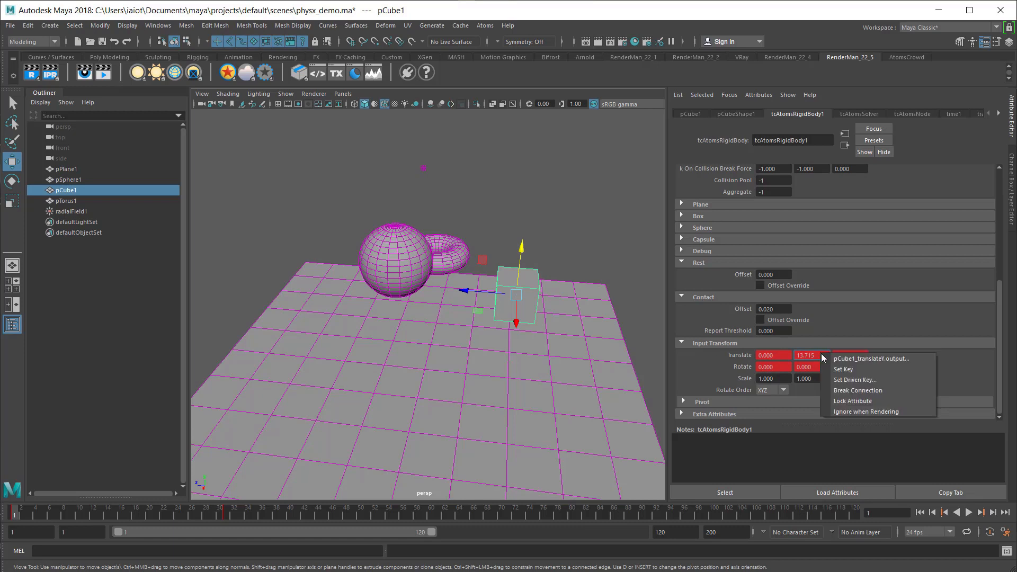
pyautogui.click(848, 387)
pyautogui.rightClick(846, 352)
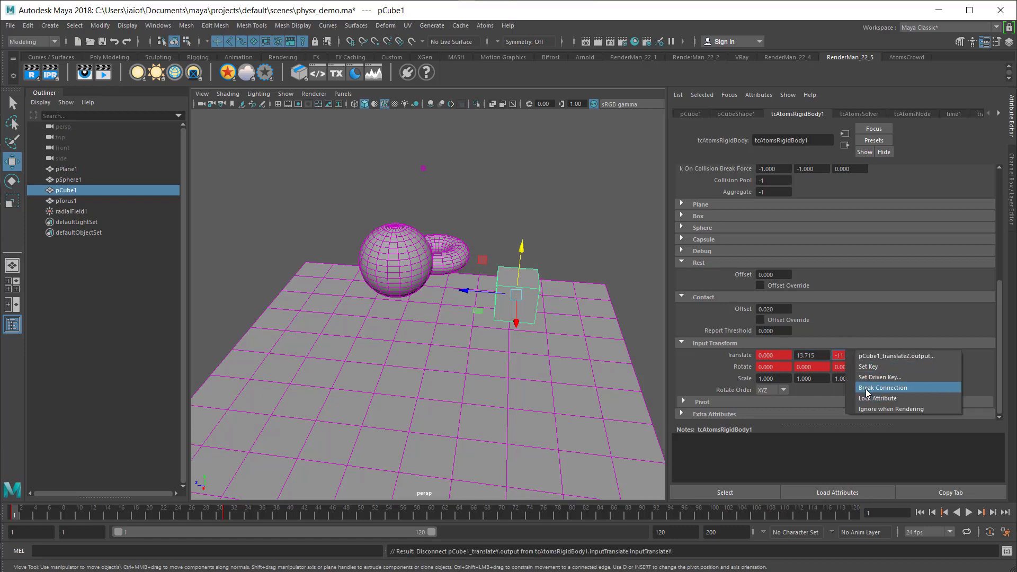
pyautogui.click(874, 387)
pyautogui.rightClick(780, 354)
pyautogui.click(808, 391)
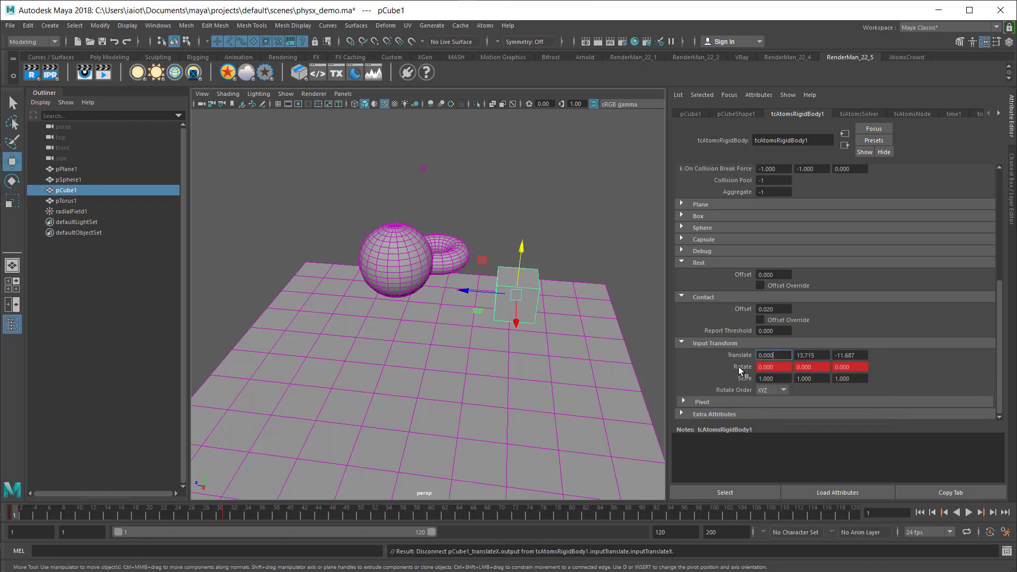
# Break the animation connections on the X, Y and Z rotation of the cube's rigid body input transform.
pyautogui.rightClick(746, 369)
pyautogui.click(734, 370)
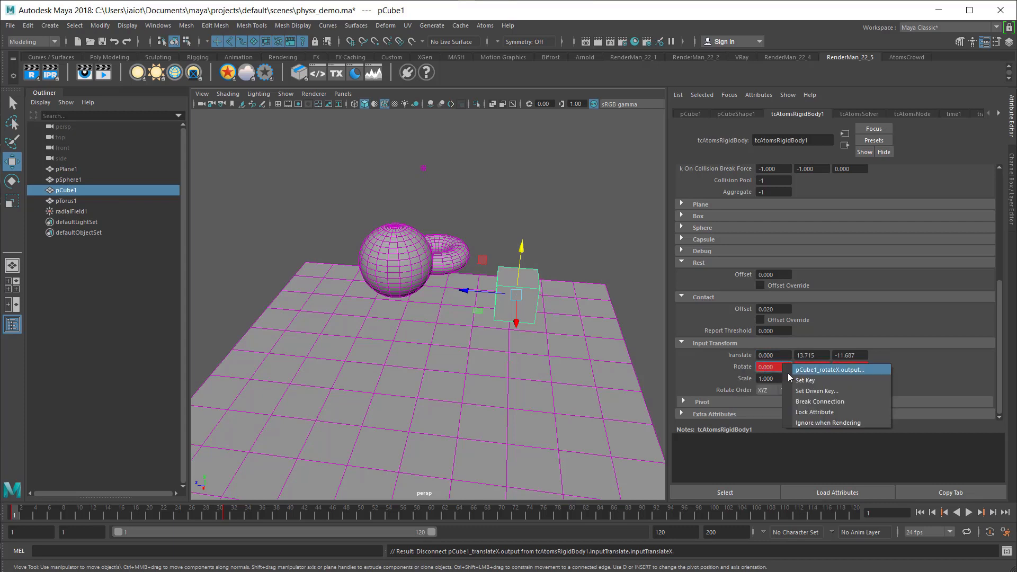
pyautogui.rightClick(781, 366)
pyautogui.click(818, 401)
pyautogui.rightClick(816, 368)
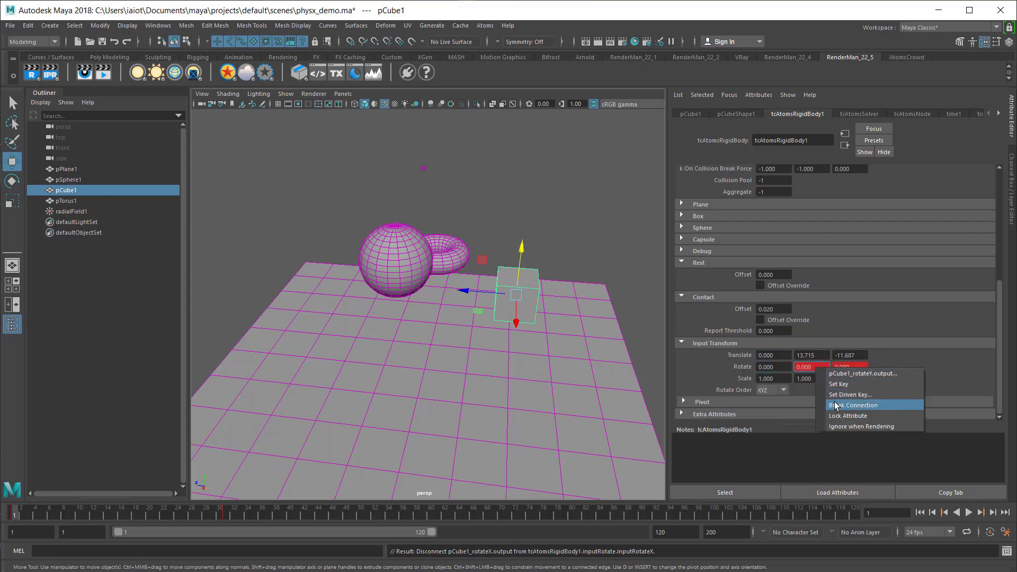
pyautogui.click(839, 402)
pyautogui.rightClick(851, 368)
pyautogui.click(873, 403)
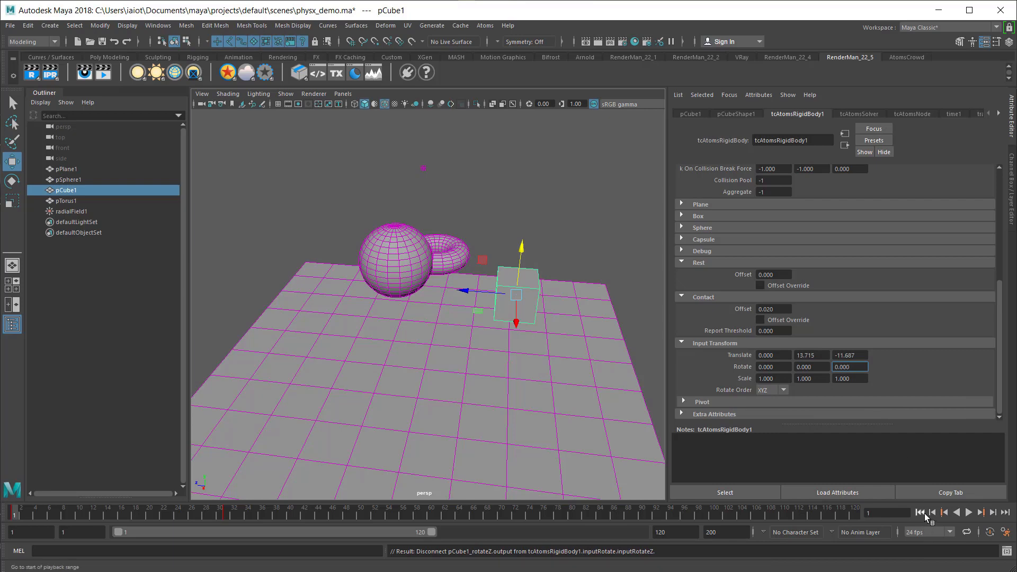
# Play the simulation with the cube's input transform disconnected, stop it and return to the first frame.
pyautogui.click(969, 513)
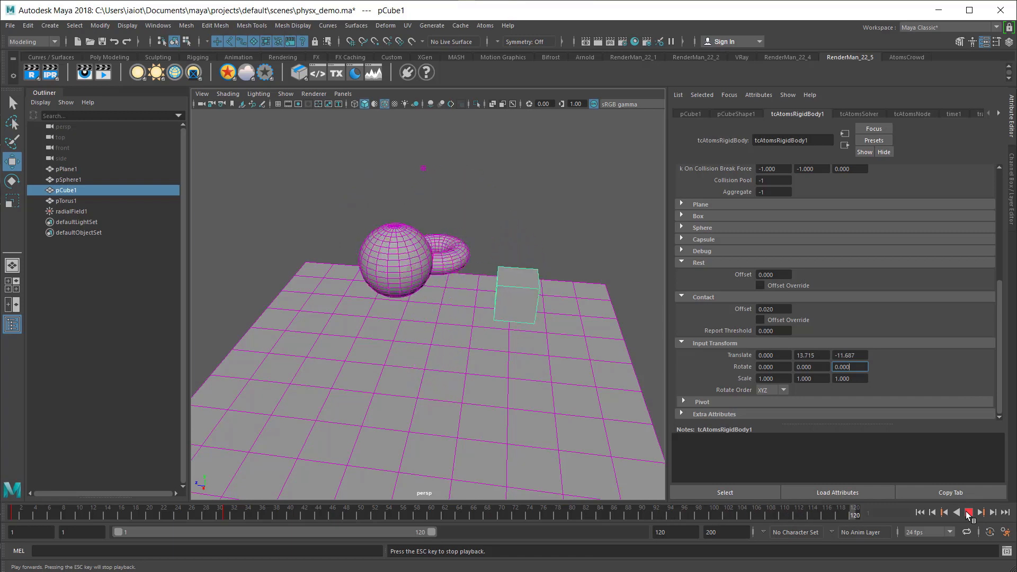
pyautogui.click(969, 512)
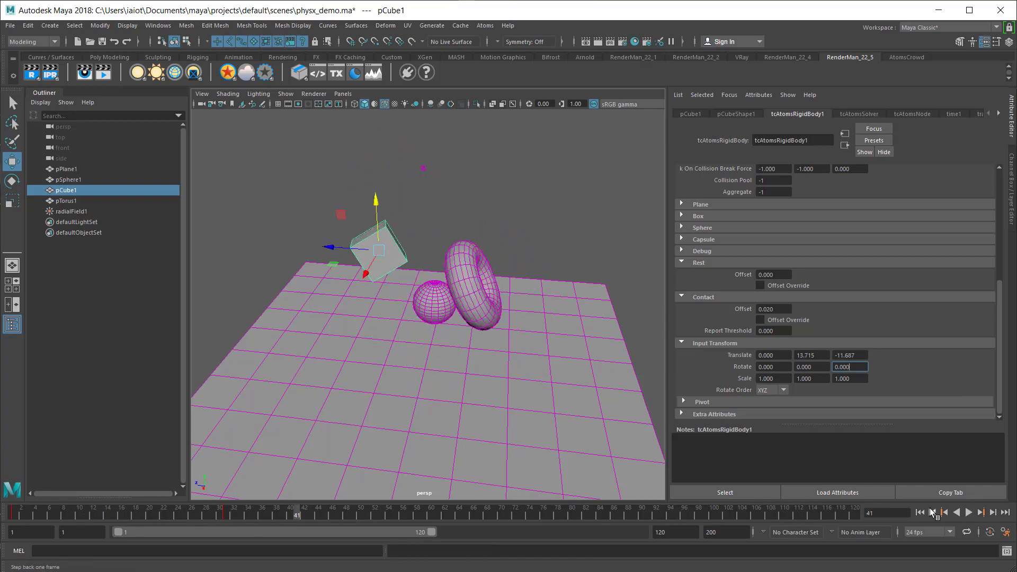
pyautogui.click(920, 513)
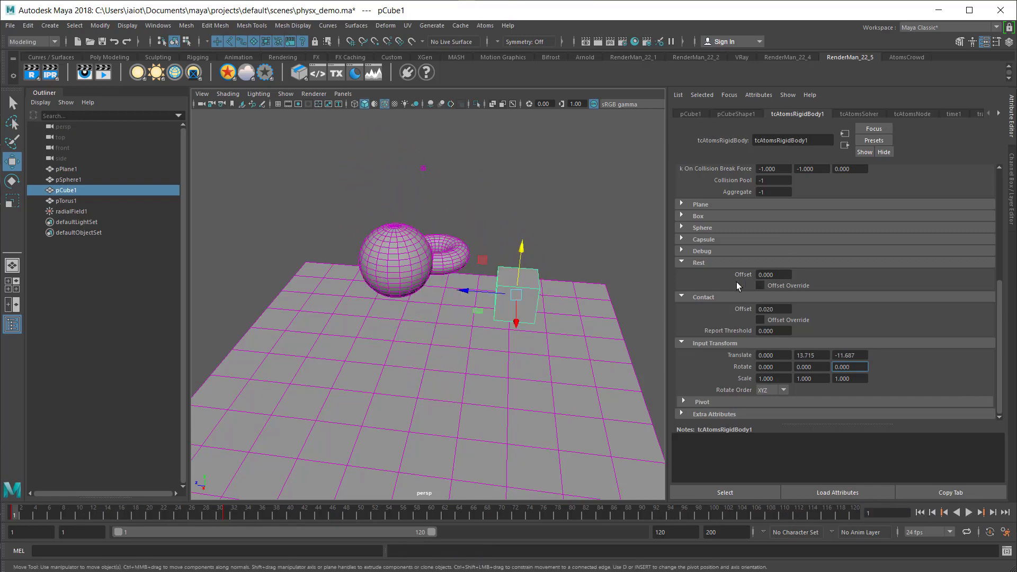
# Set the cube's Collision Force Threshold to 100000, play the simulation, stop it and return to the first frame.
pyautogui.scroll(4, 739, 284)
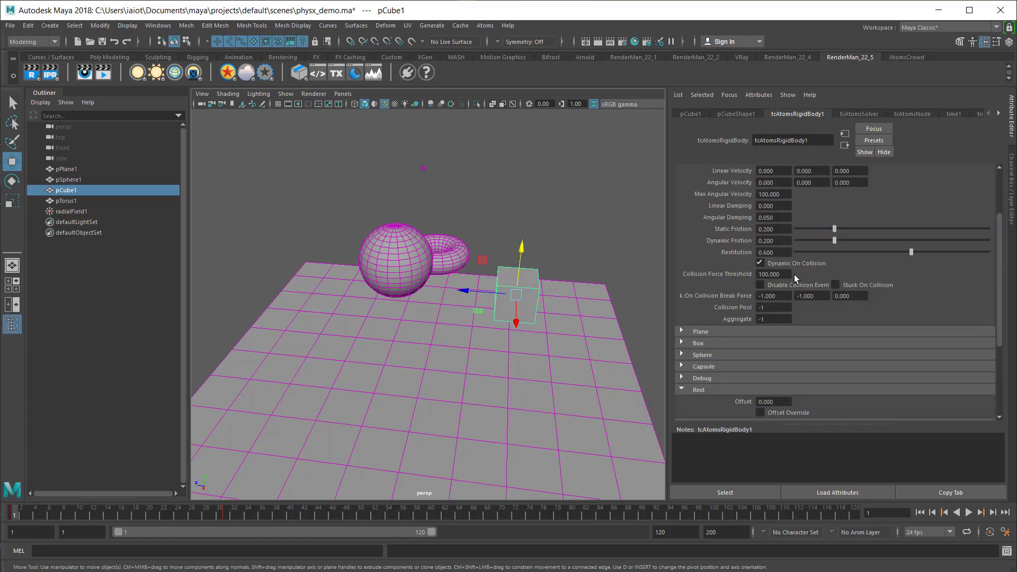
pyautogui.doubleClick(774, 274)
pyautogui.write('100000')
pyautogui.press('Return')
pyautogui.click(970, 513)
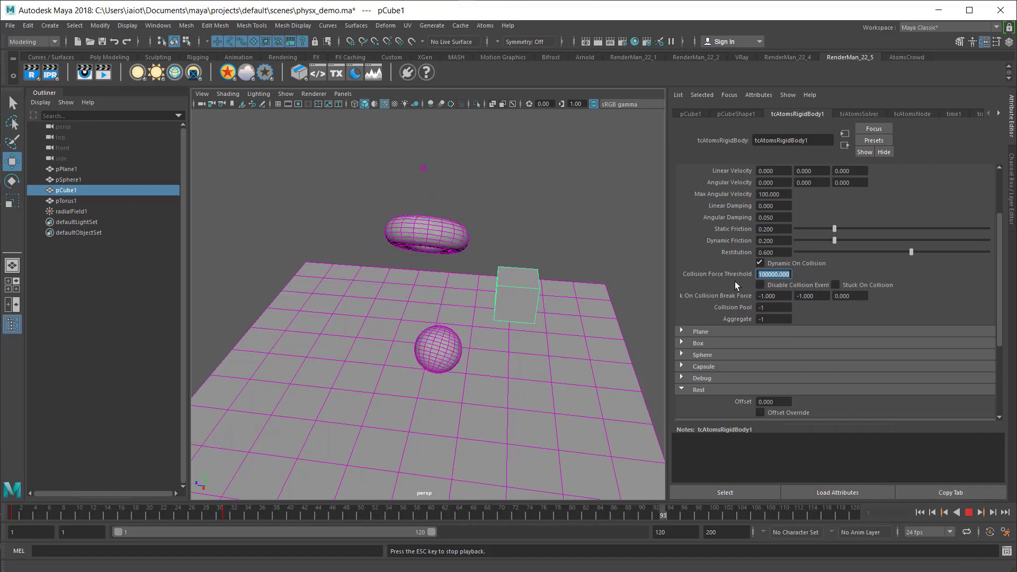
pyautogui.click(969, 512)
pyautogui.click(920, 513)
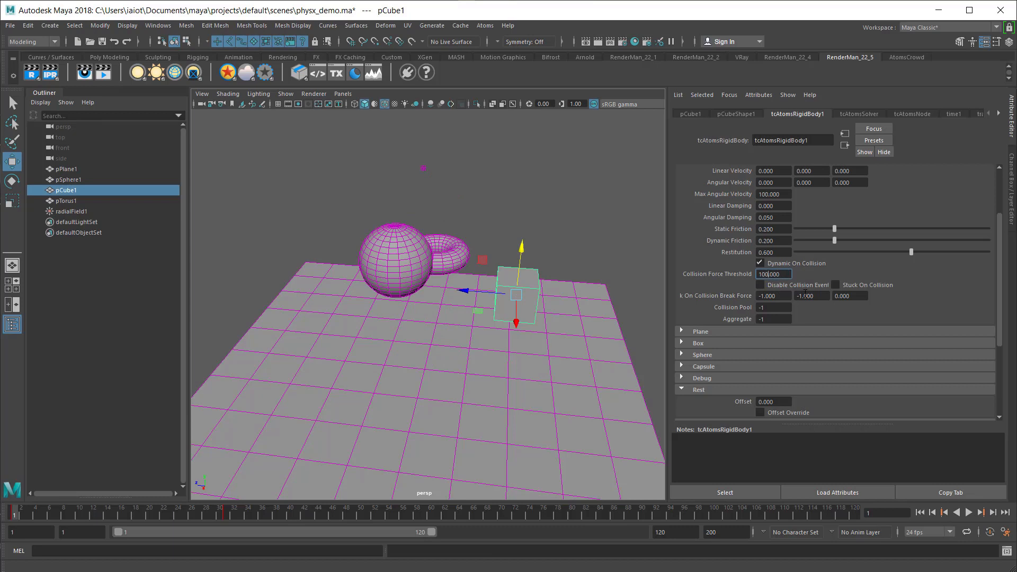
# Set the cube's Collision Force Threshold to 150, play the simulation, stop it and return to the first frame.
pyautogui.press('Return')
pyautogui.click(969, 512)
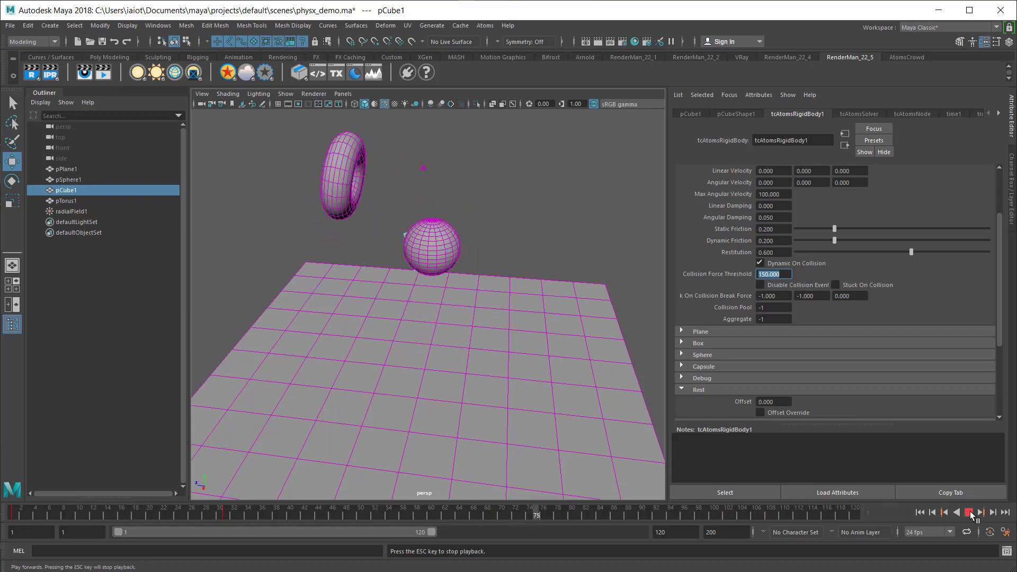
pyautogui.click(969, 513)
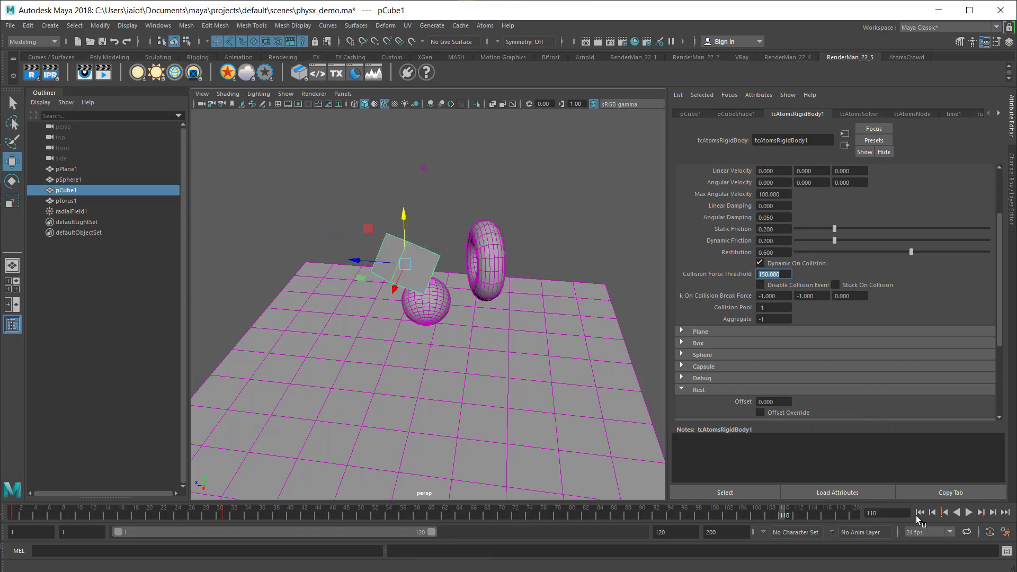
pyautogui.click(920, 512)
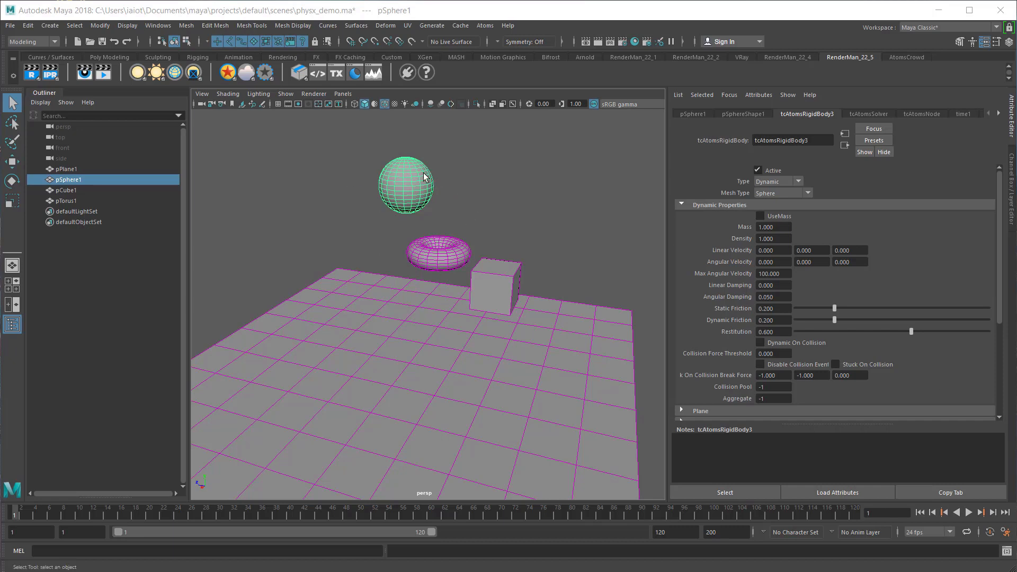
# Enable Stuck On Collision for the sphere's rigid body, play the simulation, stop it and return to the first frame.
pyautogui.click(858, 365)
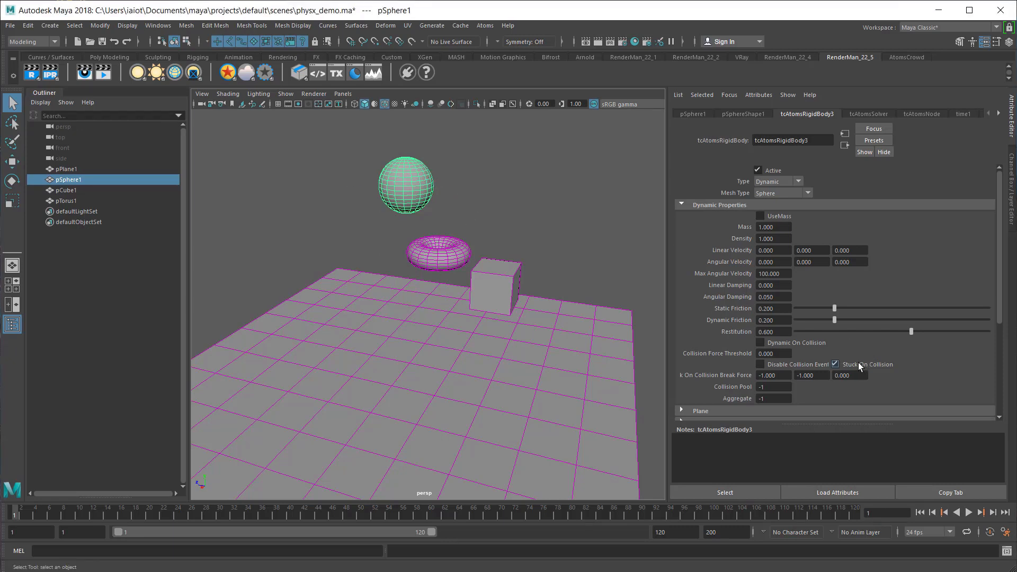
pyautogui.click(969, 513)
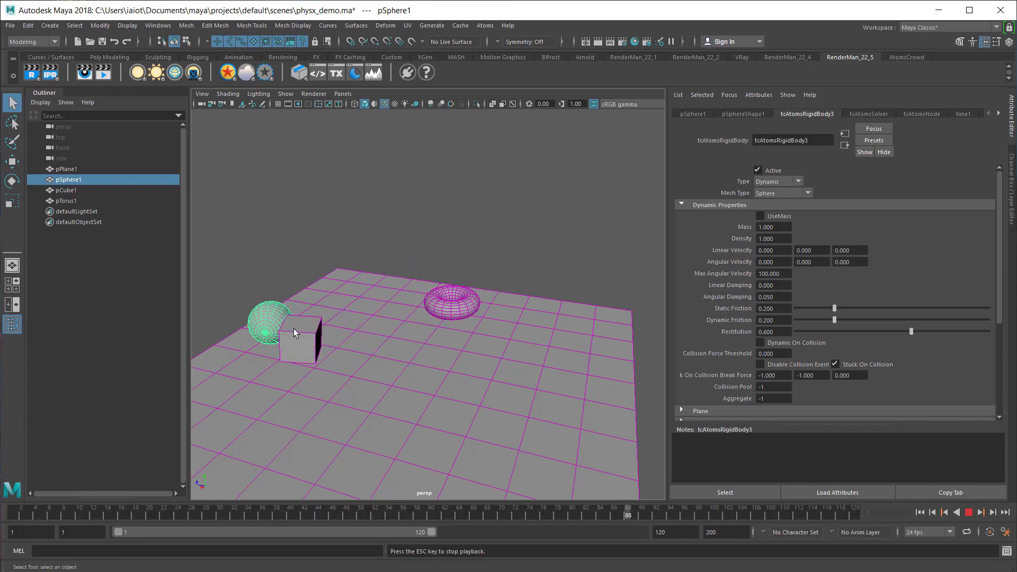
pyautogui.click(969, 513)
pyautogui.click(921, 513)
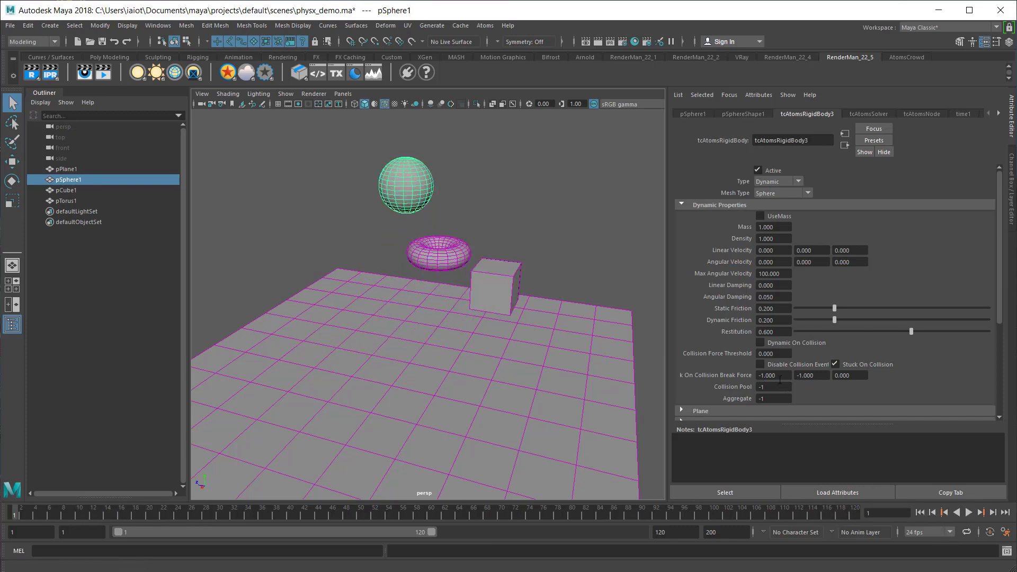
# Set the first two values of the sphere's Stuck On Collision Break Force to 100.
pyautogui.moveTo(779, 380); pyautogui.dragTo(753, 380)
pyautogui.moveTo(818, 378); pyautogui.dragTo(793, 376)
pyautogui.moveTo(789, 375); pyautogui.dragTo(734, 378)
pyautogui.write('100')
pyautogui.press('Tab')
pyautogui.write('10')
pyautogui.press('Return')
# Play the simulation with the sphere's new break force, stop it and return to the first frame.
pyautogui.click(969, 512)
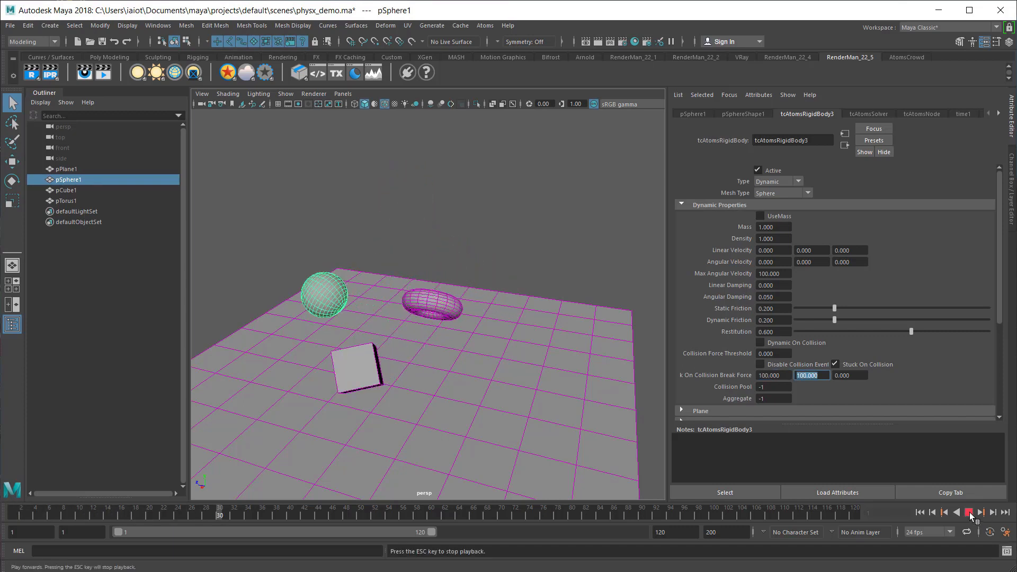
pyautogui.click(969, 512)
pyautogui.click(922, 514)
# Run the simulation briefly, advance frame by frame to frame 16 and examine the contact between sphere, cube and torus.
pyautogui.click(969, 514)
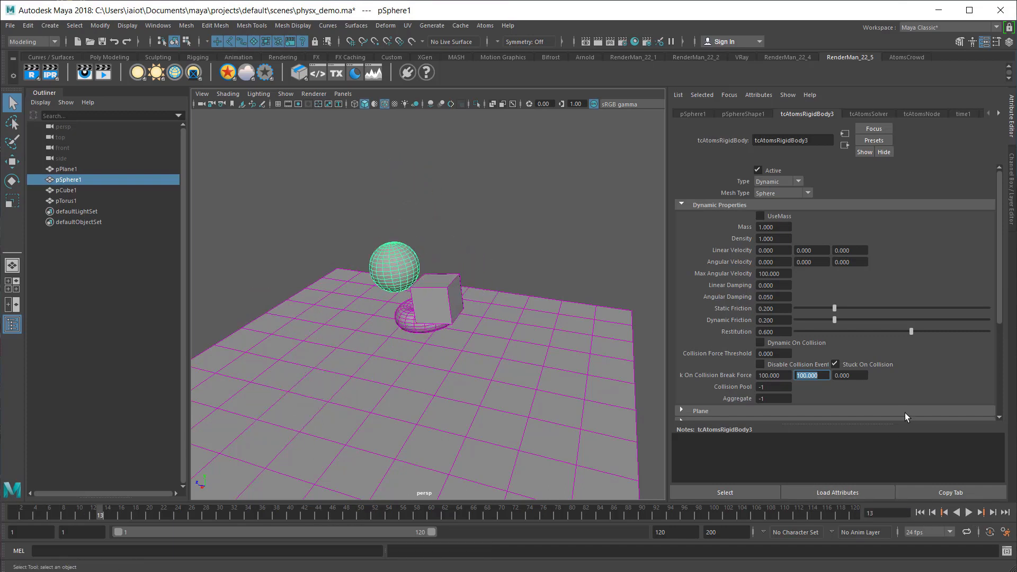
pyautogui.click(994, 515)
pyautogui.click(994, 512)
pyautogui.click(994, 512)
pyautogui.click(993, 513)
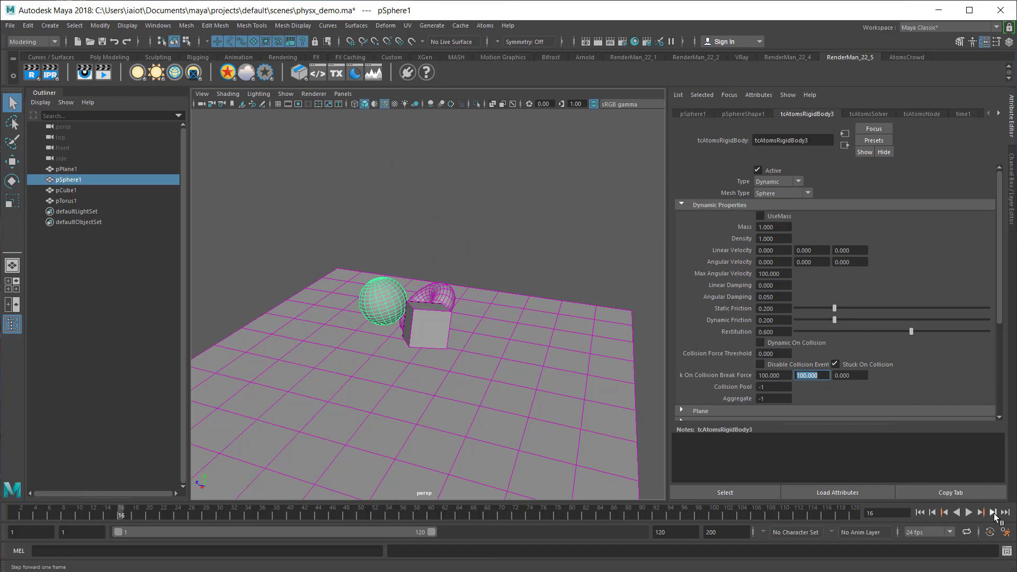
pyautogui.keyDown('alt'); pyautogui.moveTo(412, 334); pyautogui.dragTo(451, 351); pyautogui.keyUp('alt')
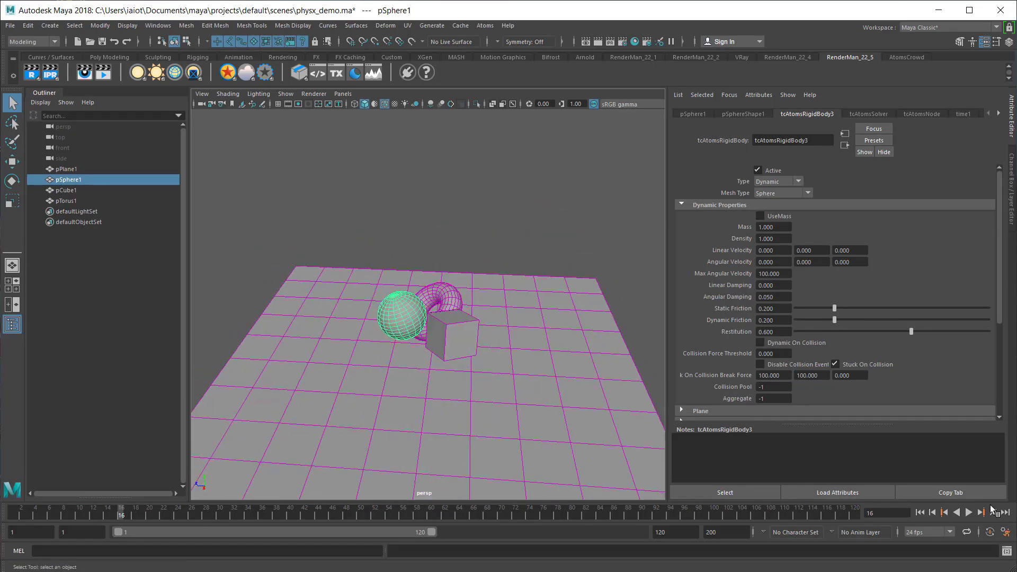
# Resume the simulation from frame 16, stop it after the objects separate and return to the first frame.
pyautogui.click(972, 514)
pyautogui.click(972, 514)
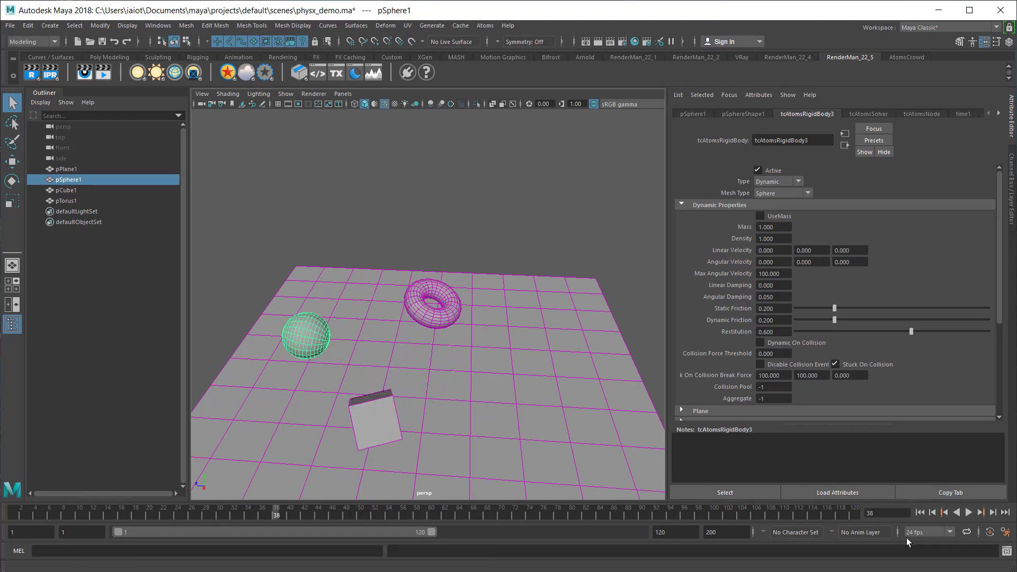
pyautogui.click(920, 513)
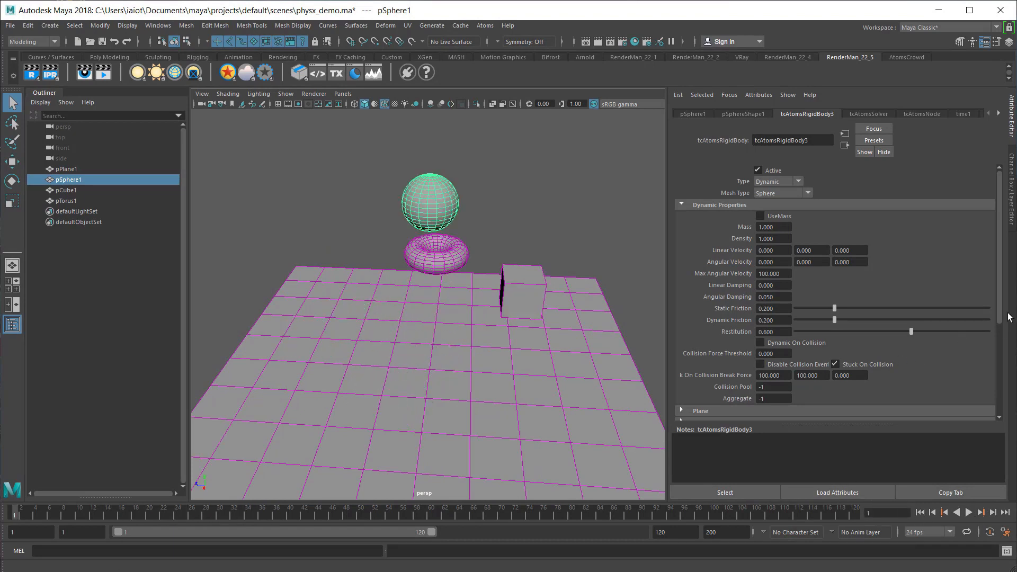
pyautogui.scroll(-1, 842, 363)
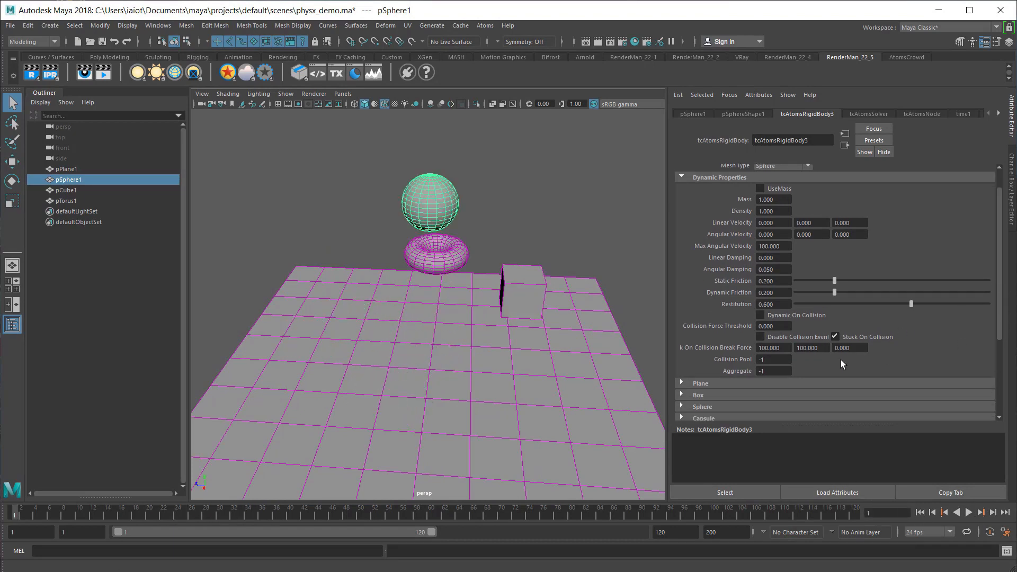
# Play the simulation with the sphere's Stuck On Collision enabled, stop it and return to the first frame.
pyautogui.click(782, 360)
pyautogui.click(758, 371)
pyautogui.click(779, 362)
pyautogui.click(969, 513)
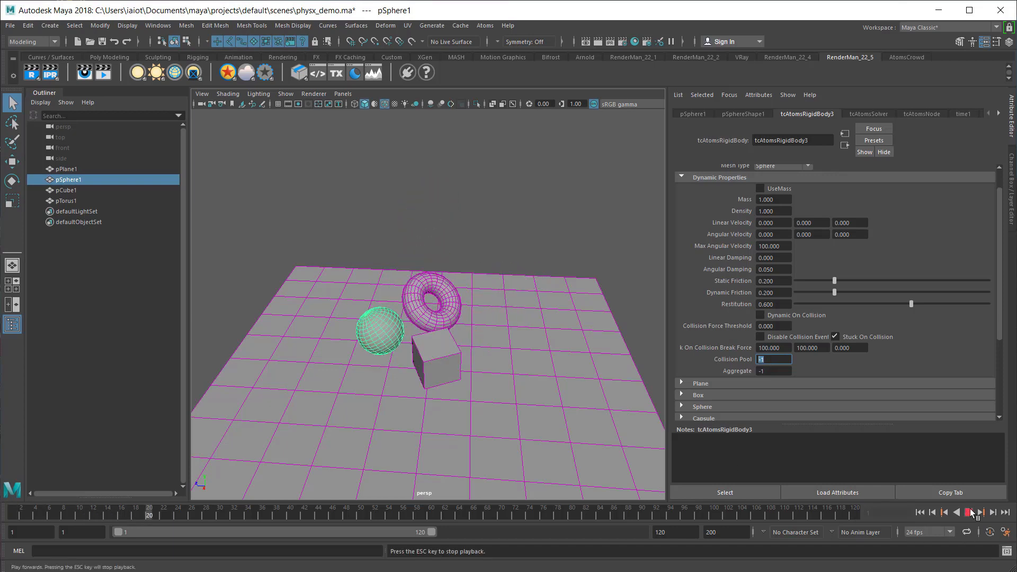
pyautogui.click(970, 512)
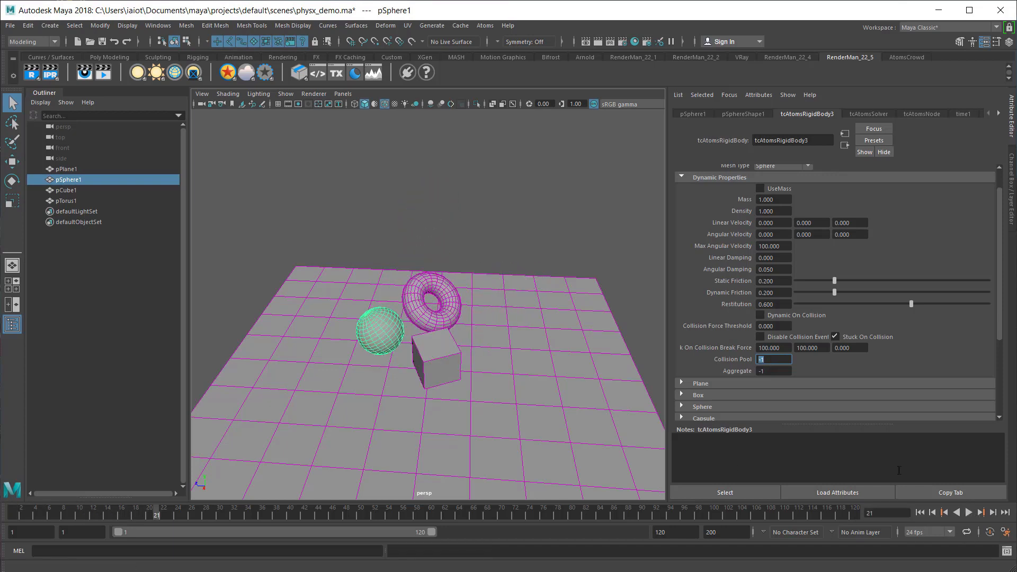
pyautogui.click(919, 512)
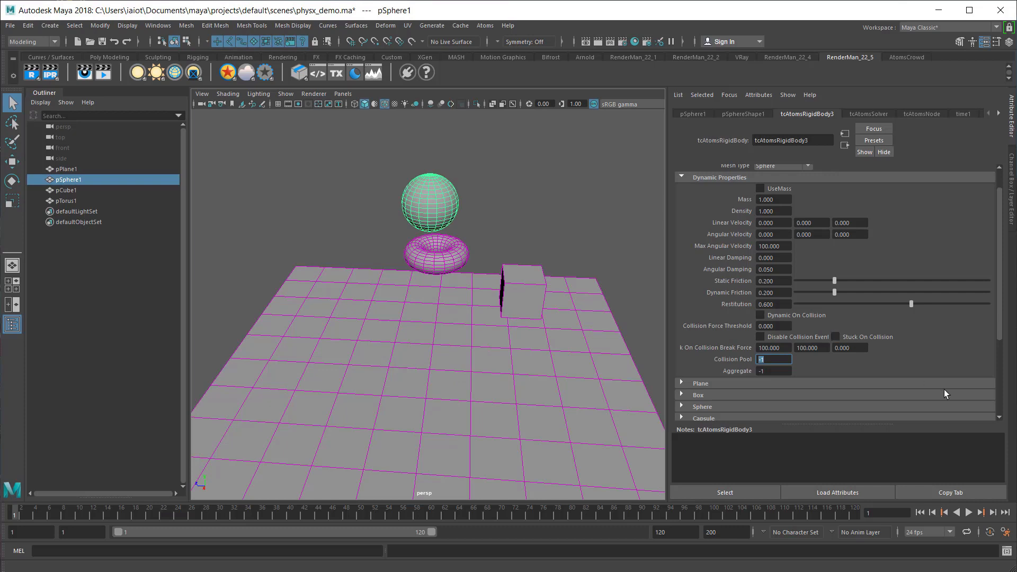
# Turn off the sphere's Stuck On Collision and replay the simulation, returning to the first frame.
pyautogui.click(970, 514)
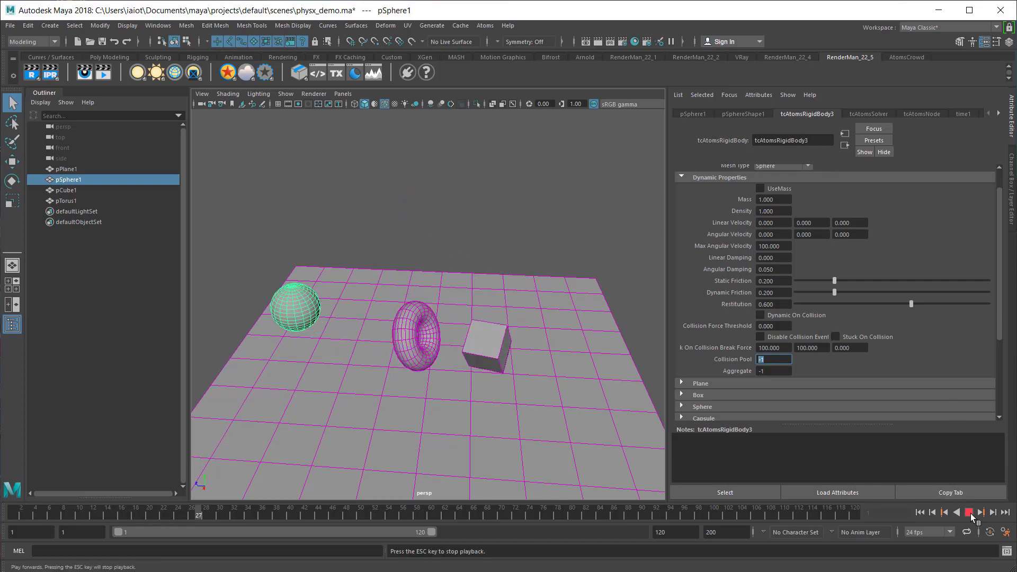
pyautogui.click(971, 514)
pyautogui.click(920, 512)
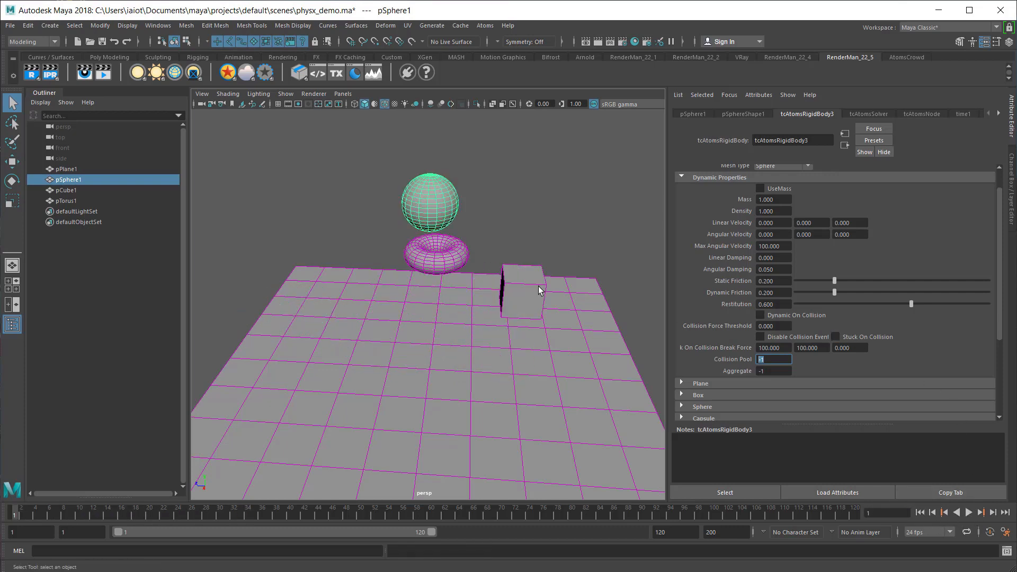
# Set the Collision Pool of both the sphere's and the cube's rigid body to 0.
pyautogui.keyDown('alt'); pyautogui.moveTo(523, 265); pyautogui.dragTo(522, 257); pyautogui.keyUp('alt')
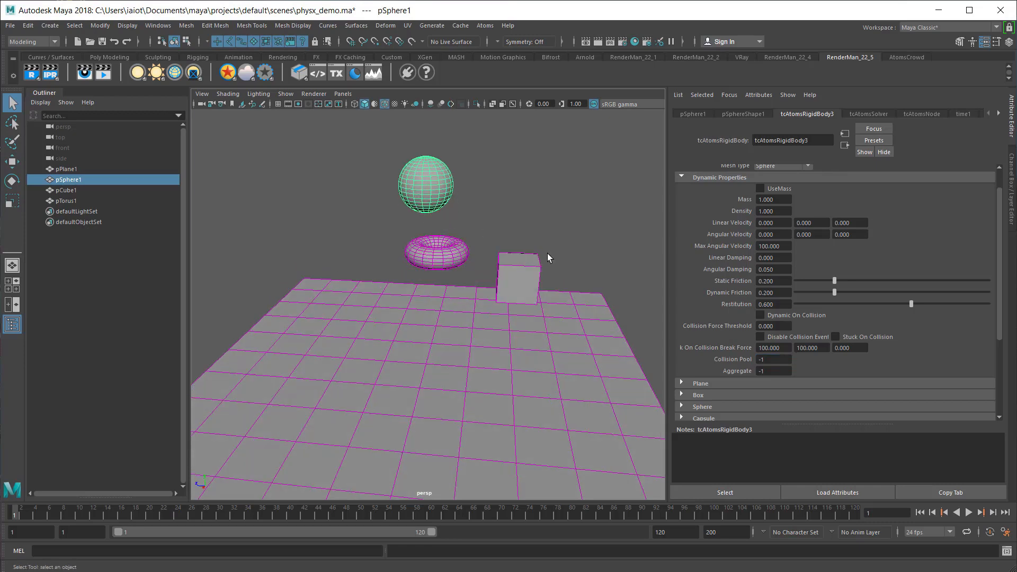
pyautogui.click(517, 264)
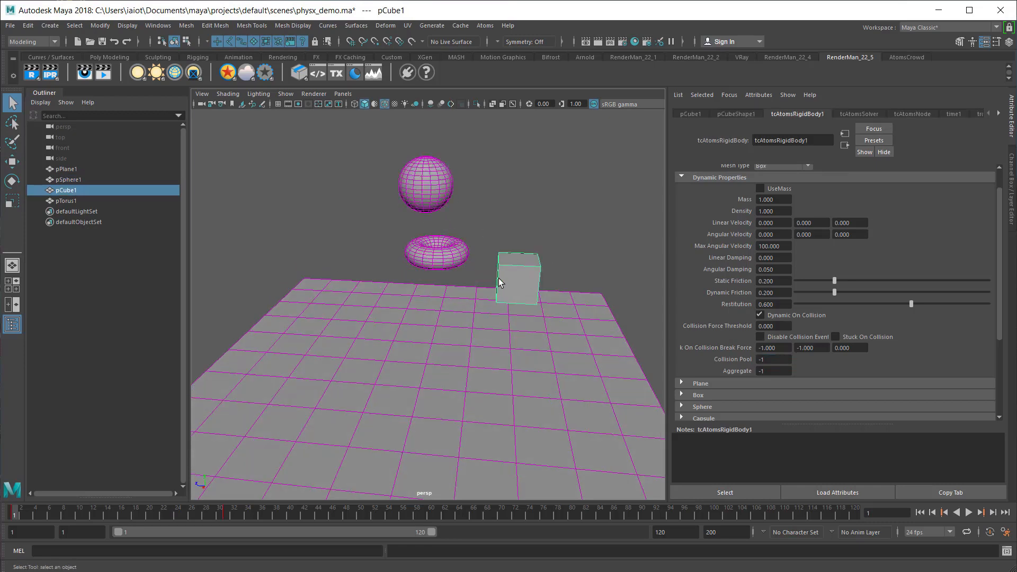
pyautogui.click(442, 201)
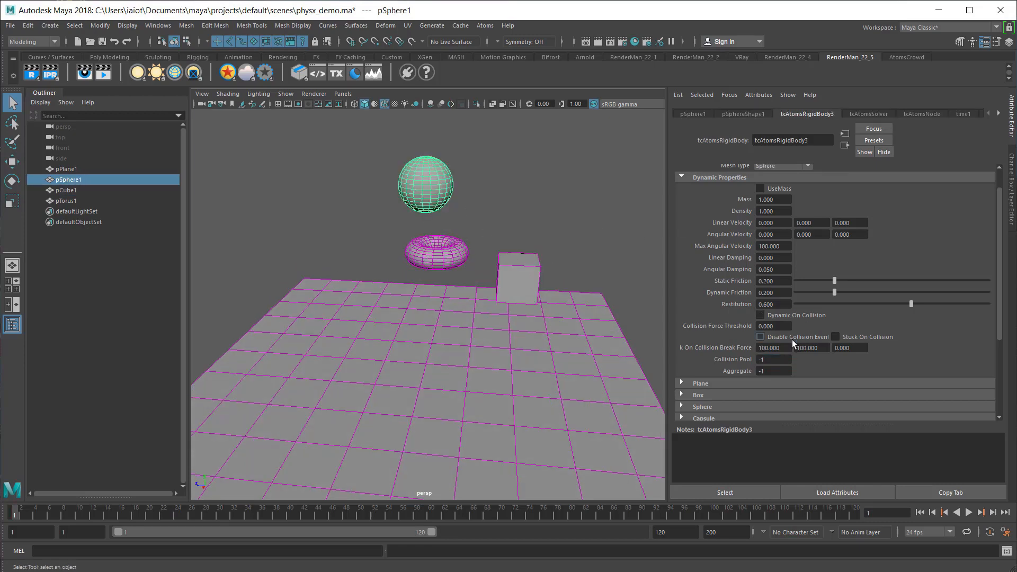
pyautogui.moveTo(774, 359); pyautogui.dragTo(714, 362)
pyautogui.click(508, 264)
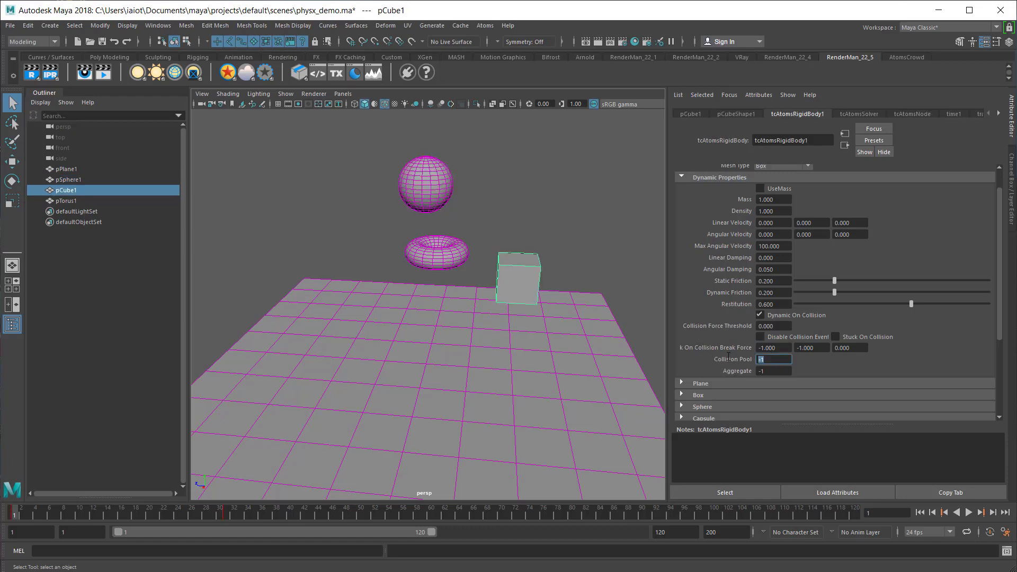
pyautogui.press('Return')
# Play the simulation with sphere and cube in the same collision pool, stop it and return to the first frame.
pyautogui.click(968, 513)
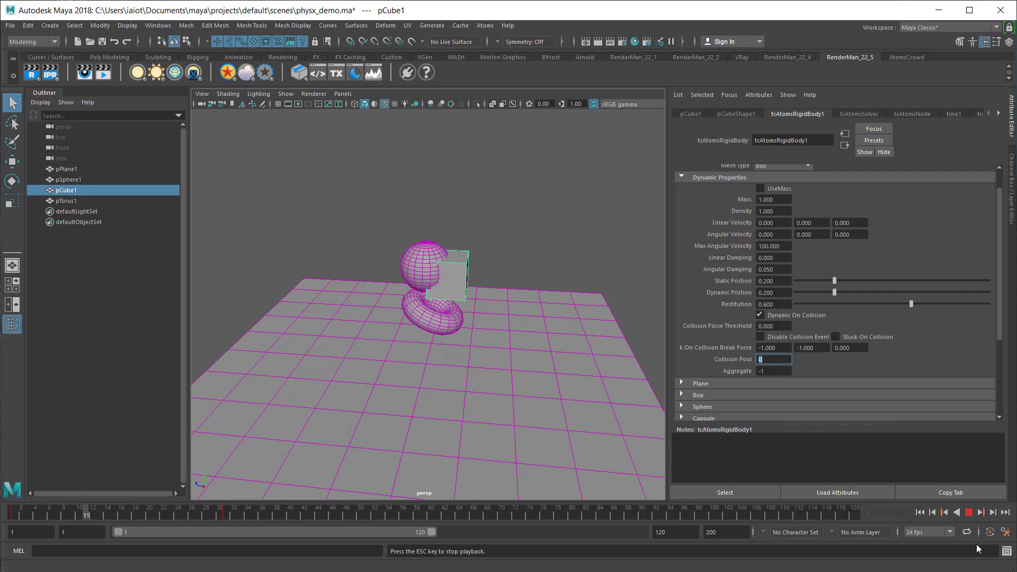
pyautogui.click(968, 512)
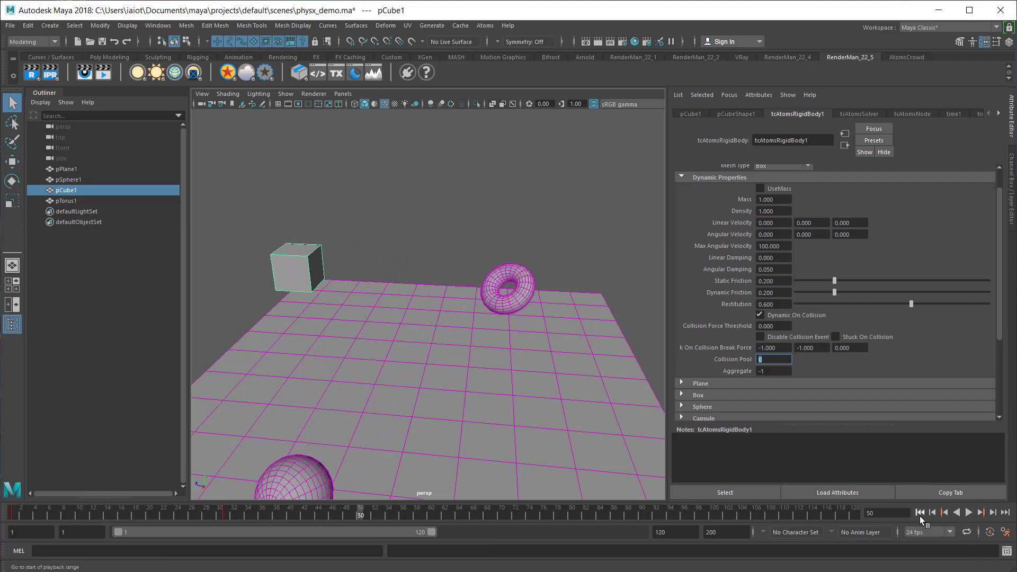
pyautogui.click(920, 513)
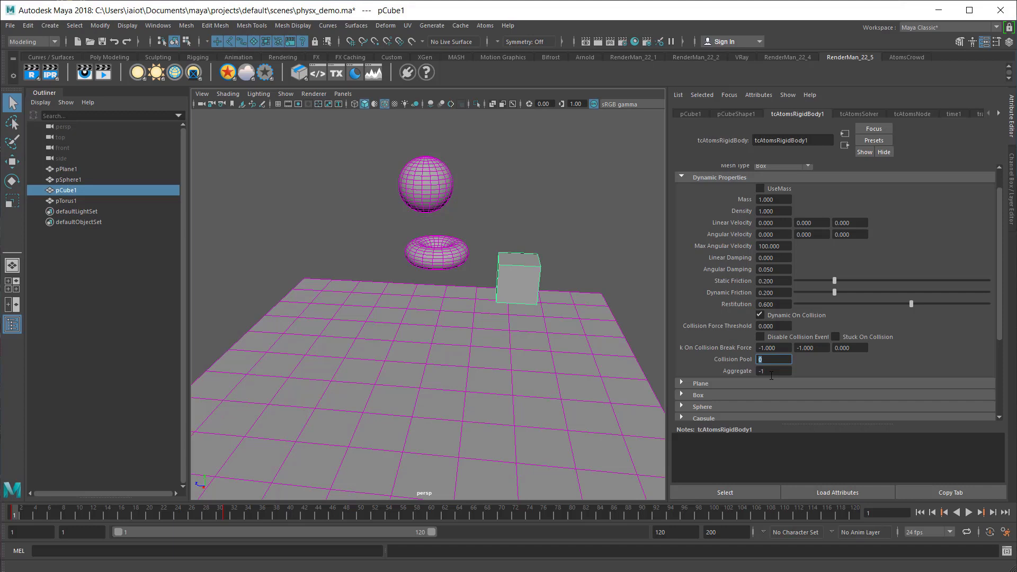
# Examine the cube rigid body's Aggregate setting and its Plane, Box, Sphere, Capsule, Rest and Contact attributes.
pyautogui.press('Tab')
pyautogui.scroll(-3, 710, 395)
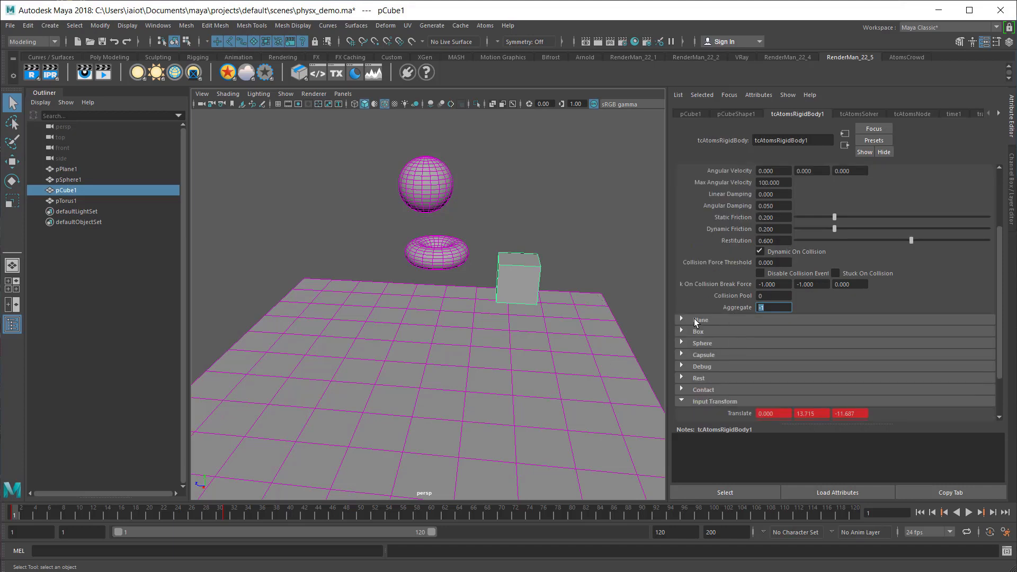
pyautogui.click(697, 320)
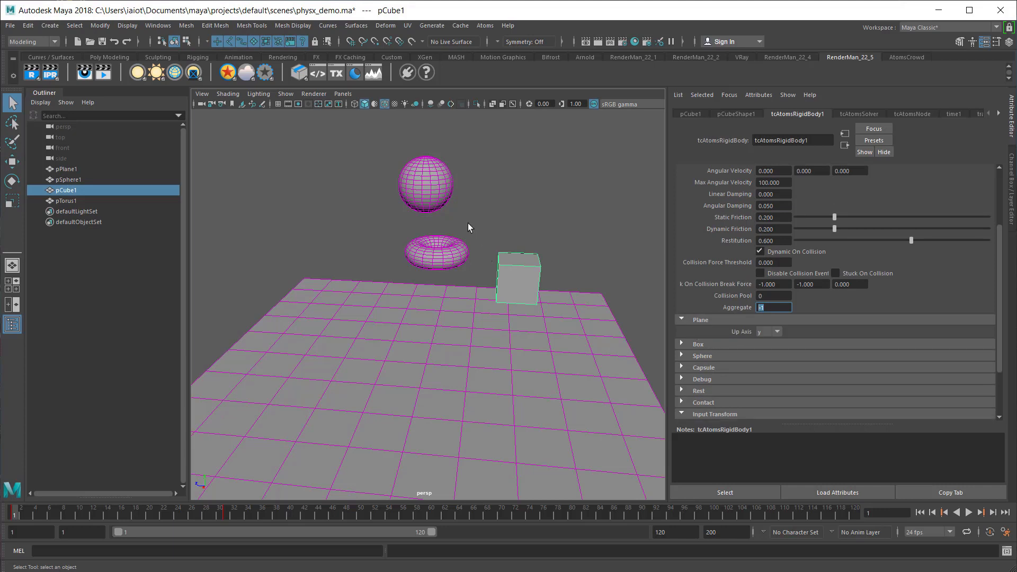
pyautogui.scroll(3, 701, 314)
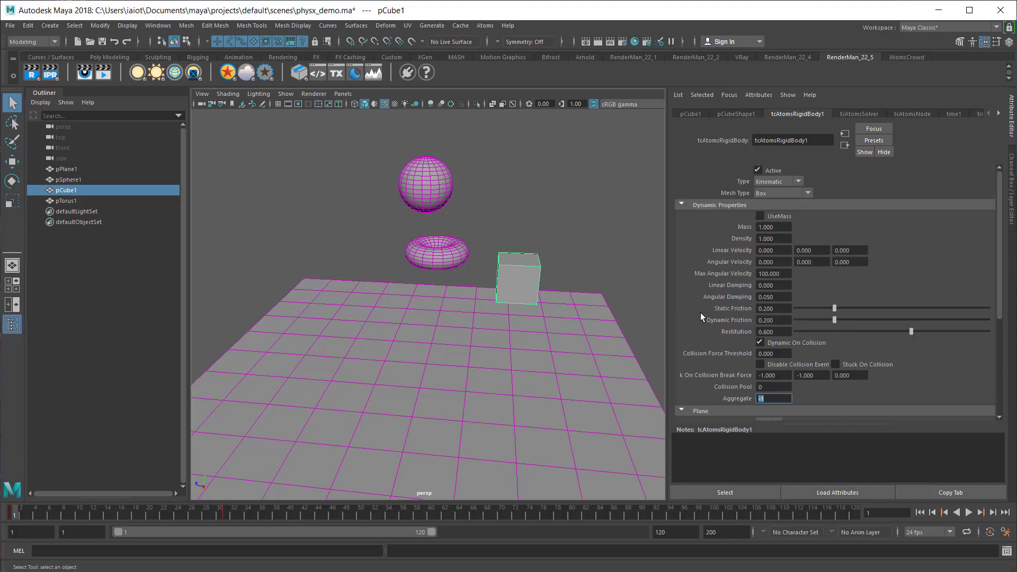
pyautogui.scroll(-5, 703, 318)
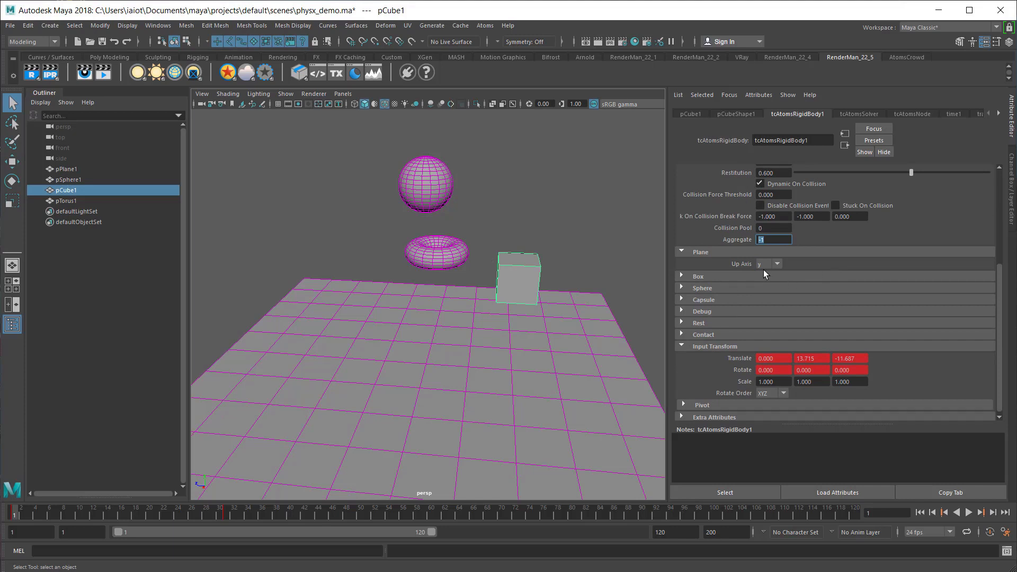
pyautogui.click(707, 278)
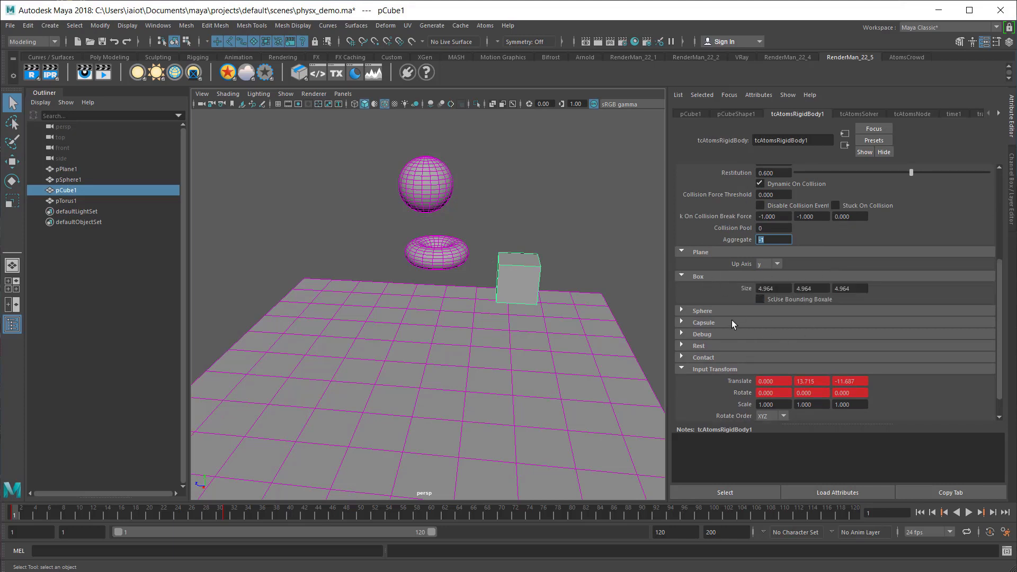
pyautogui.click(696, 312)
pyautogui.click(709, 345)
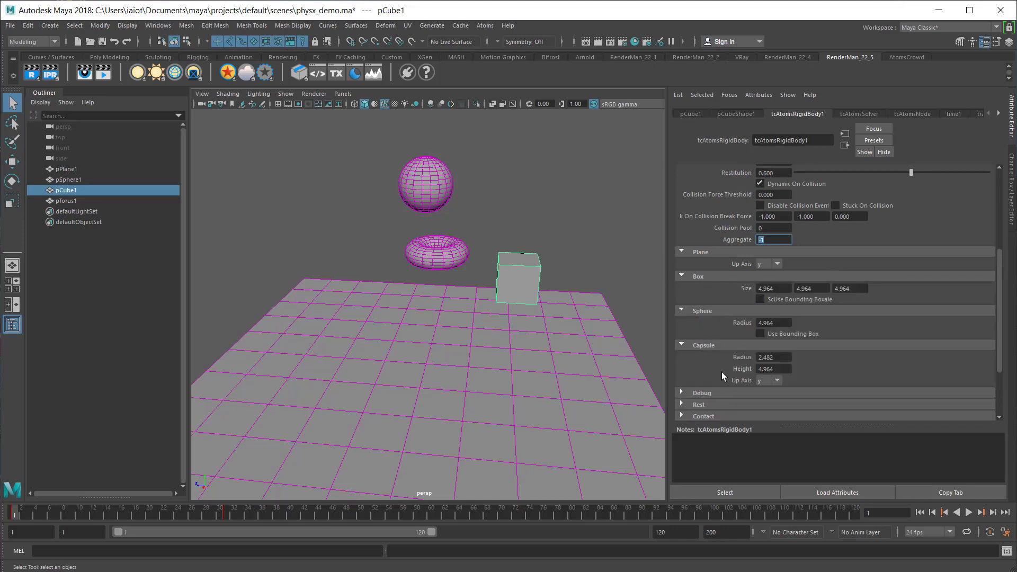
pyautogui.scroll(-2, 763, 405)
pyautogui.click(743, 401)
pyautogui.scroll(-2, 744, 392)
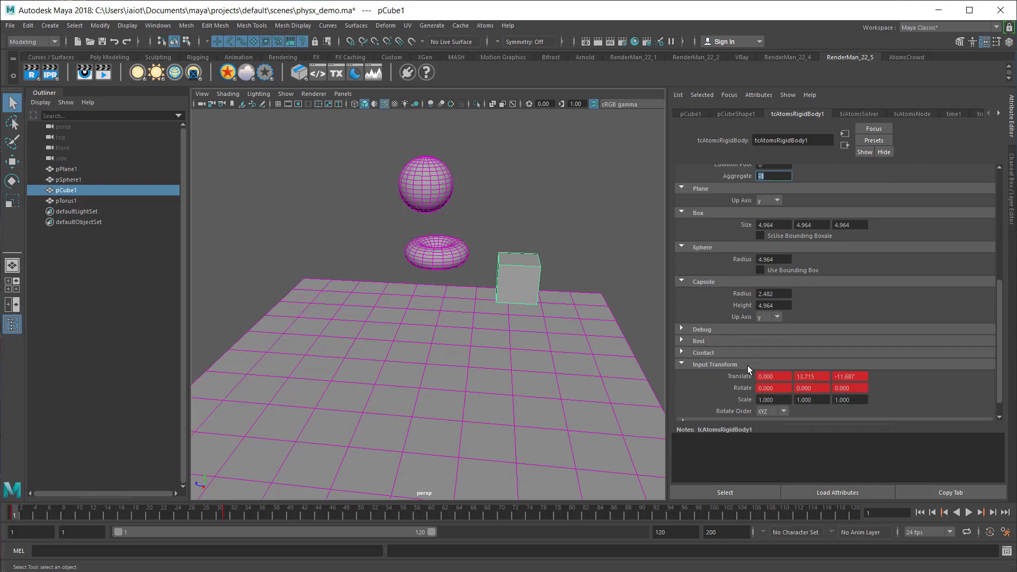
pyautogui.click(695, 342)
pyautogui.click(705, 376)
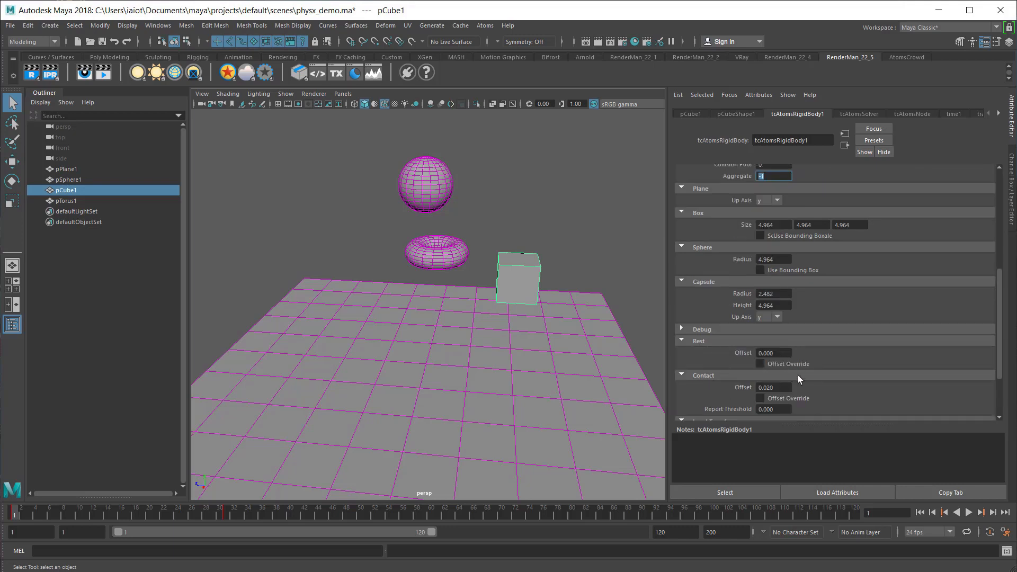
pyautogui.scroll(-2, 745, 365)
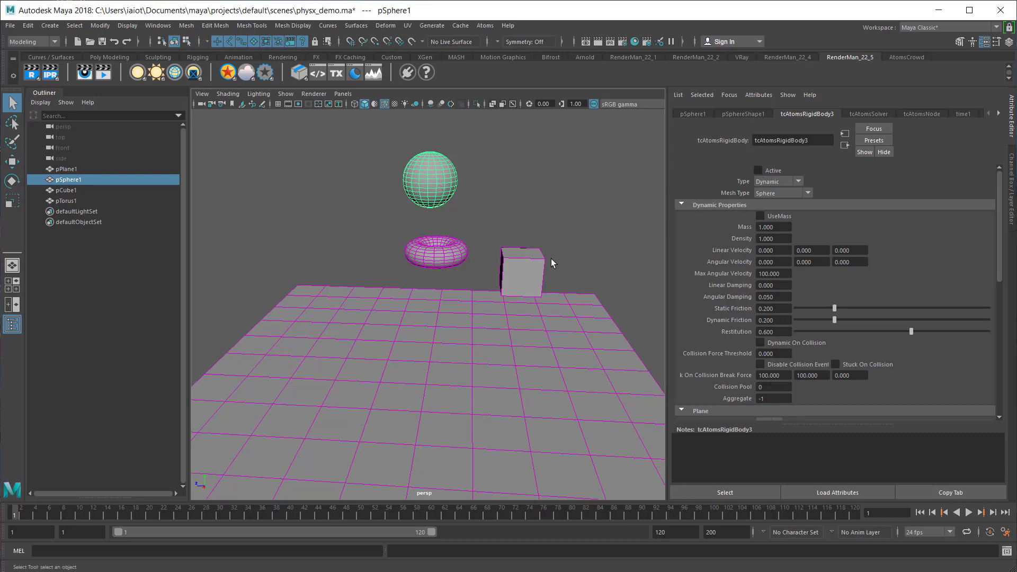
# Clear the selection and create a new polygon cube in the scene.
pyautogui.click(455, 252)
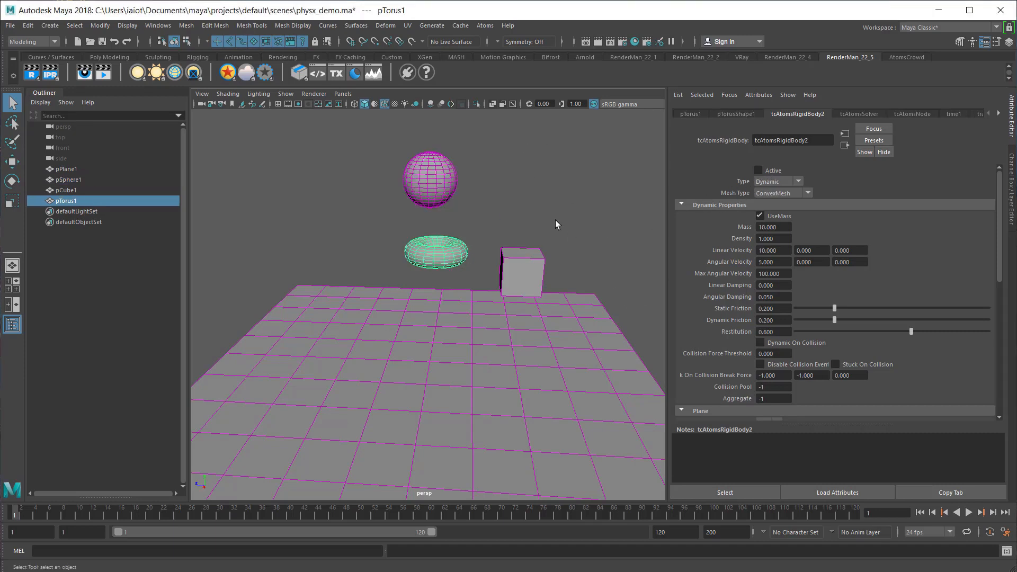
pyautogui.click(556, 233)
pyautogui.scroll(5, 562, 278)
pyautogui.press('space')
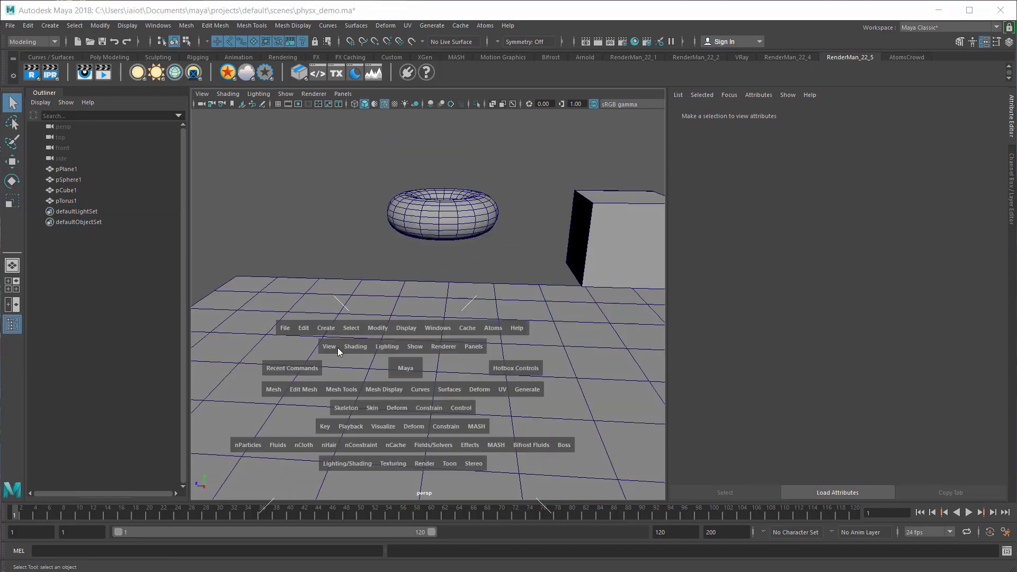
pyautogui.click(326, 328)
pyautogui.moveTo(360, 368)
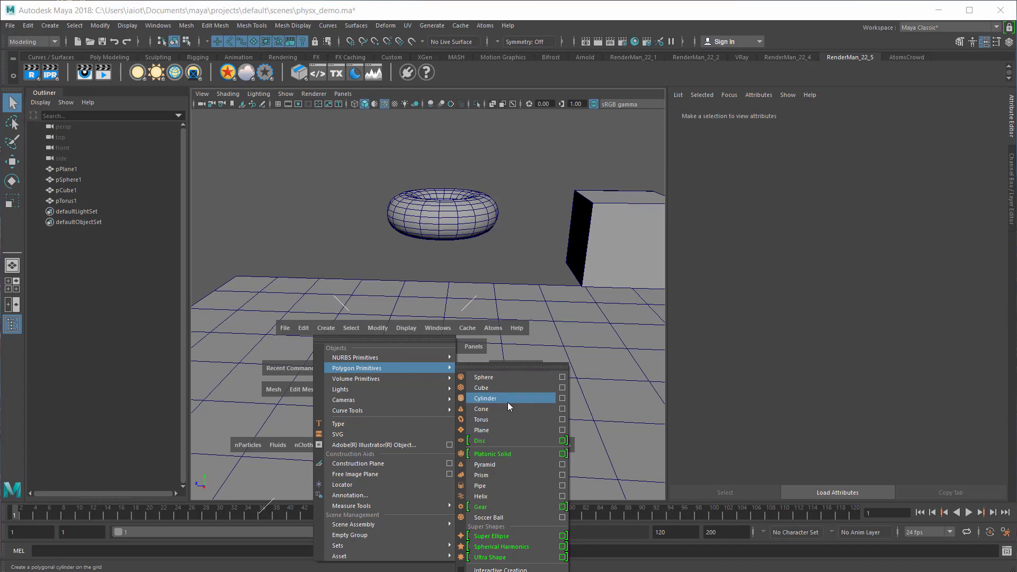
pyautogui.click(499, 392)
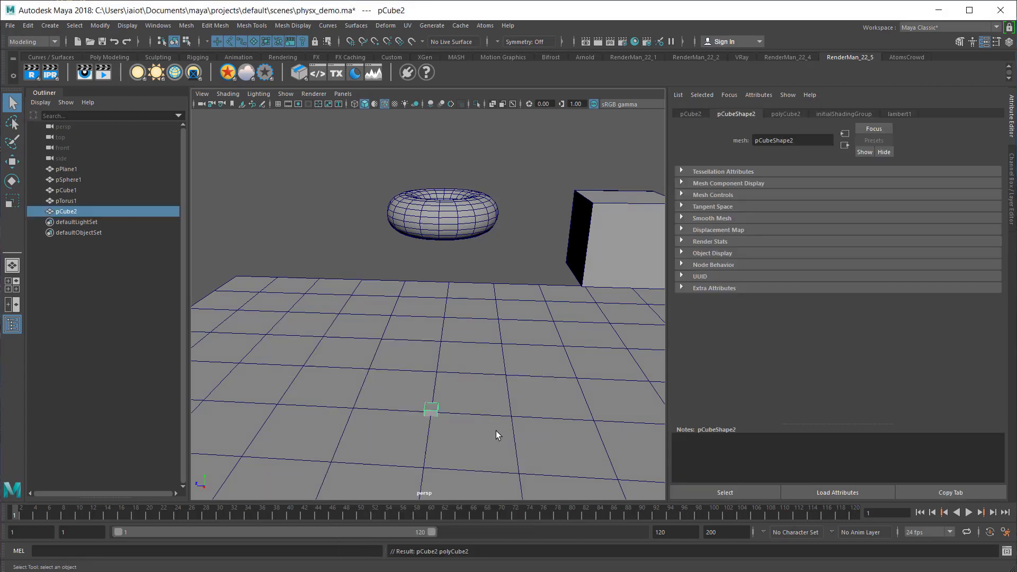
# Scale the new cube uniformly to about 5.4 and raise it above the ground plane, near the torus.
pyautogui.press('r')
pyautogui.moveTo(440, 411); pyautogui.dragTo(465, 404)
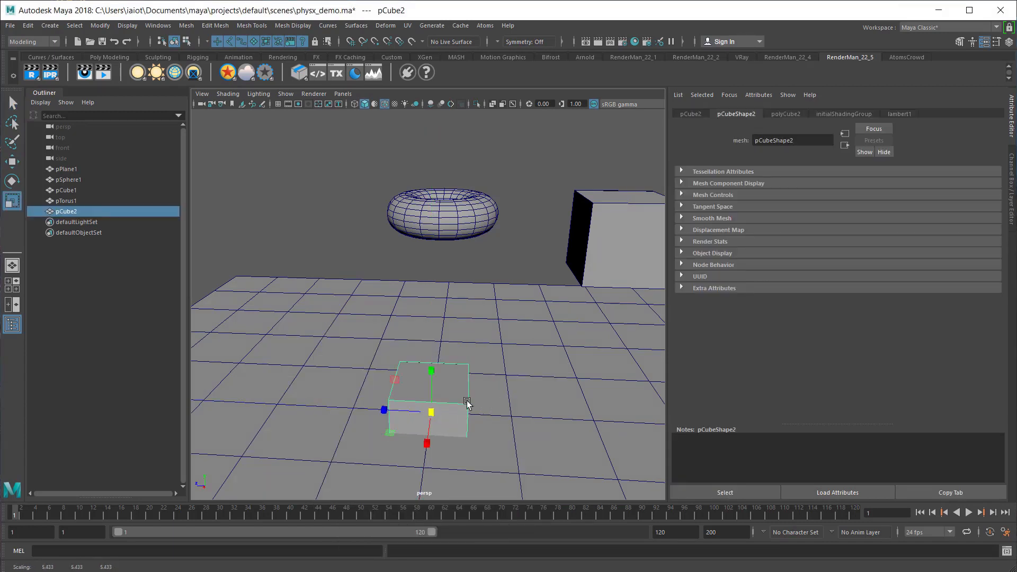
pyautogui.press('w')
pyautogui.moveTo(431, 369); pyautogui.dragTo(430, 184)
pyautogui.keyDown('alt'); pyautogui.moveTo(475, 258); pyautogui.dragTo(472, 127); pyautogui.keyUp('alt')
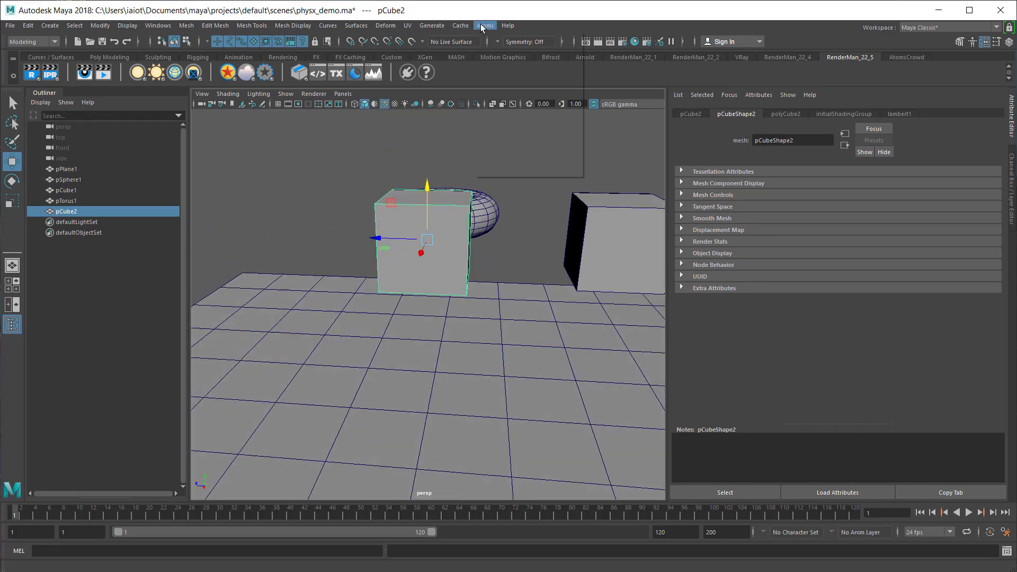
# Create a PhysX rigid body for the new cube and set its Type to Dynamic.
pyautogui.click(485, 26)
pyautogui.moveTo(529, 107)
pyautogui.click(653, 106)
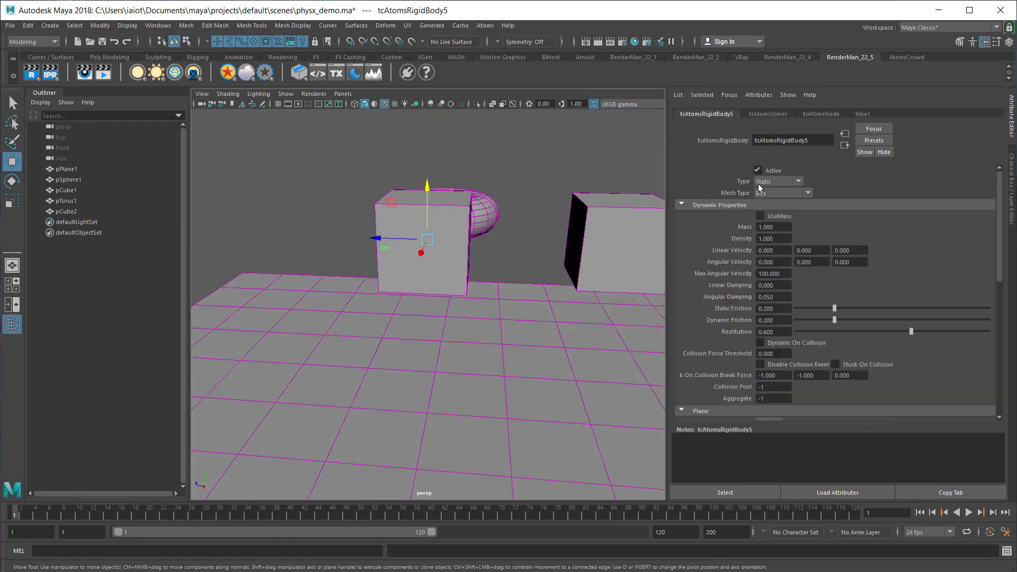
pyautogui.click(773, 182)
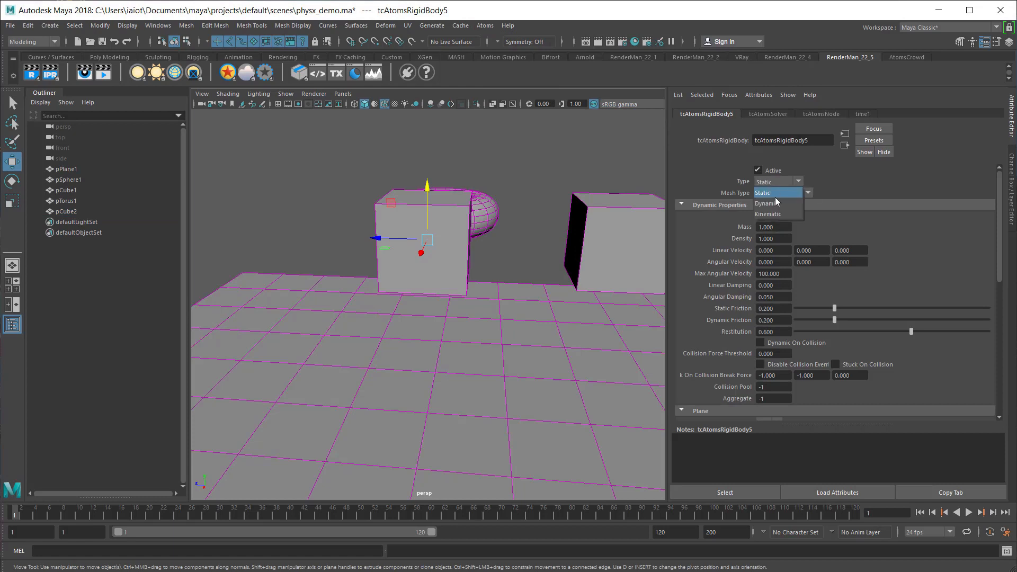
# Play the simulation to check the new dynamic cube, stop it and return to the first frame.
pyautogui.click(969, 512)
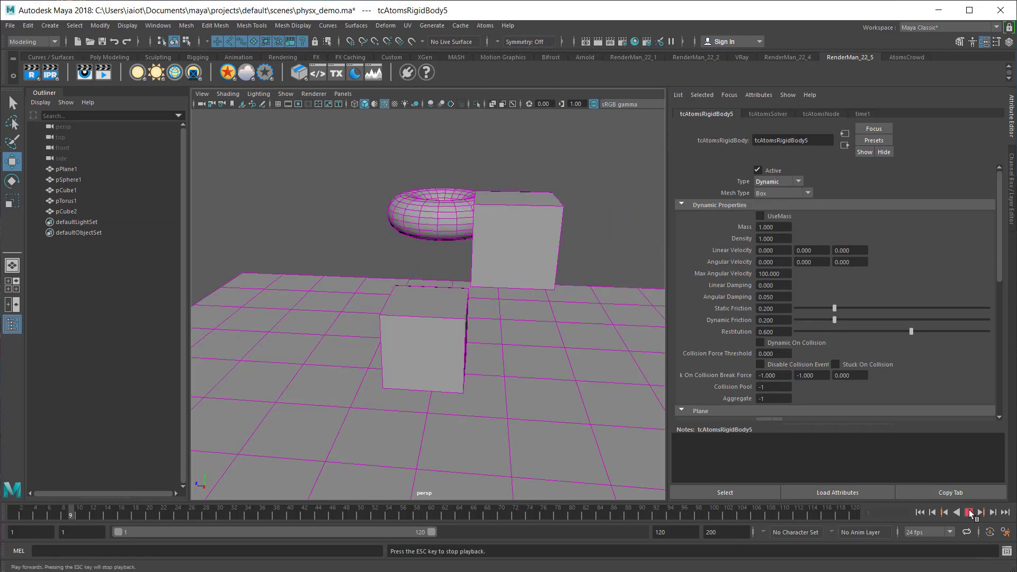
pyautogui.click(970, 512)
pyautogui.click(920, 512)
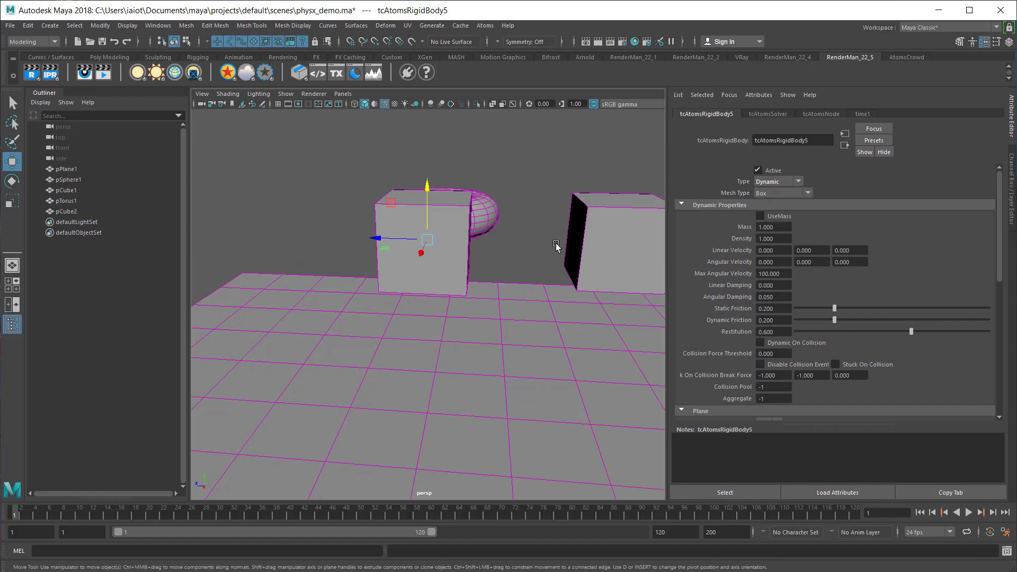
# Select both cubes, pCube1 and pCube2, and create an Atoms PhysX constraint between them.
pyautogui.keyDown('alt'); pyautogui.moveTo(564, 275); pyautogui.dragTo(520, 291); pyautogui.keyUp('alt')
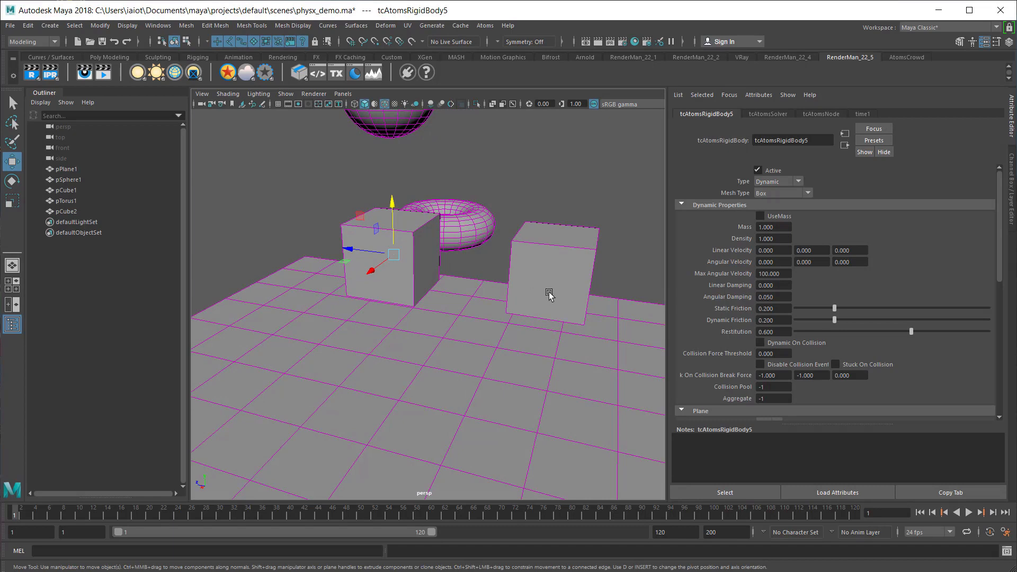
pyautogui.click(566, 237)
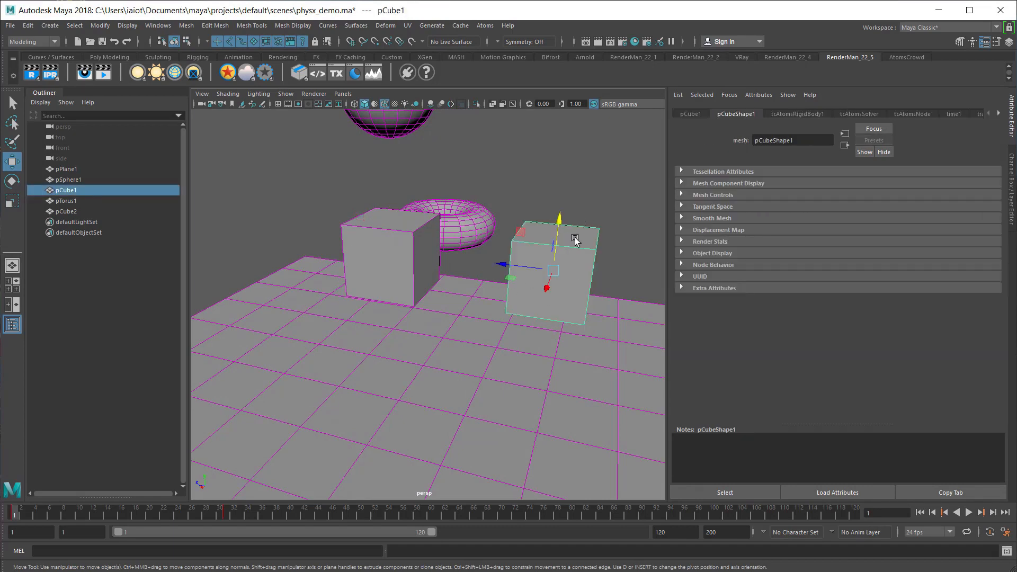
pyautogui.keyDown('alt'); pyautogui.moveTo(522, 266); pyautogui.dragTo(488, 273); pyautogui.keyUp('alt')
pyautogui.keyDown('shift'); pyautogui.click(385, 243); pyautogui.keyUp('shift')
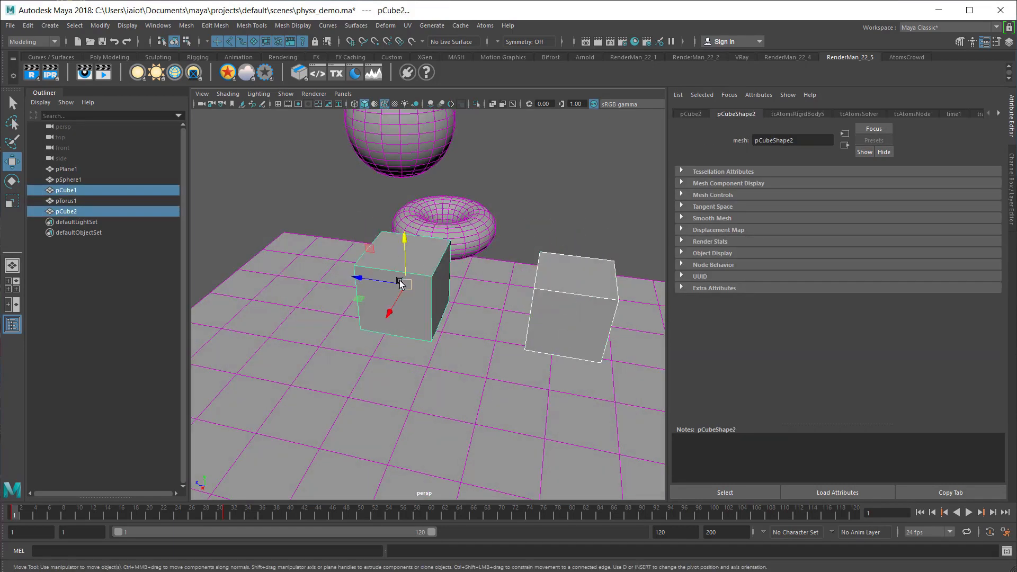
pyautogui.click(485, 25)
pyautogui.moveTo(524, 110)
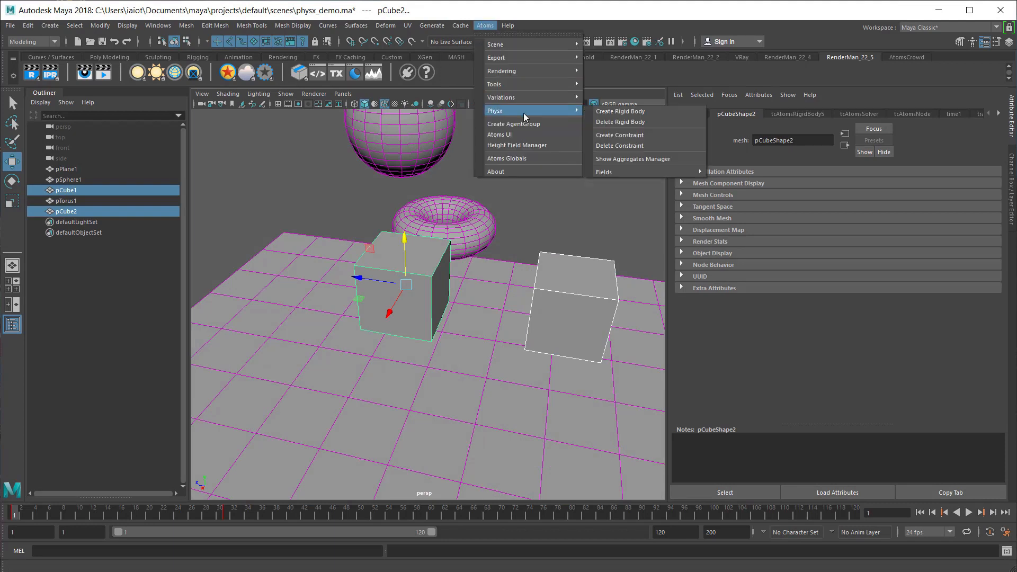
pyautogui.click(621, 140)
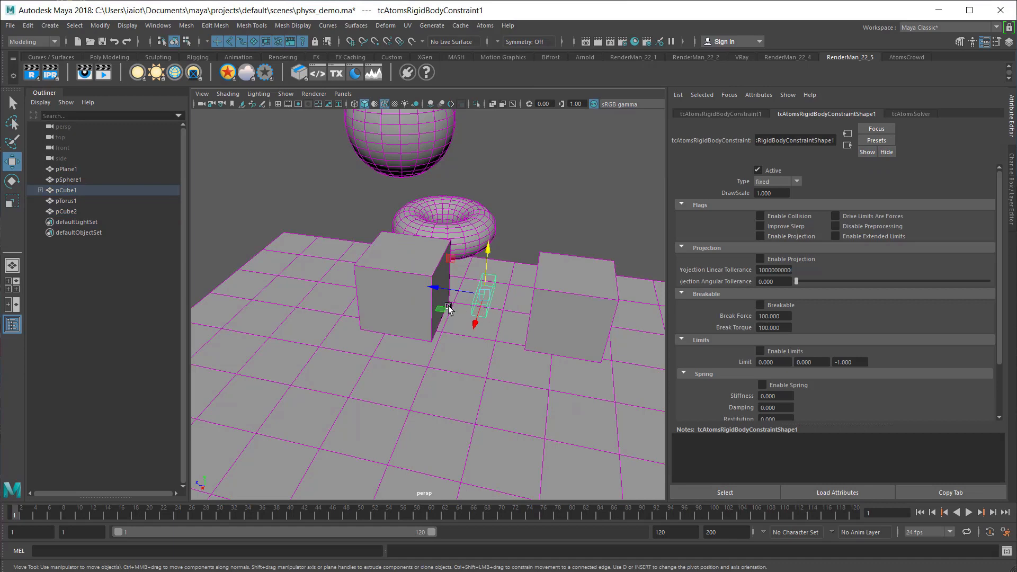
# Rotate the new constraint by about -89° around its vertical axis so it runs from one cube to the other.
pyautogui.keyDown('alt'); pyautogui.moveTo(448, 307); pyautogui.dragTo(516, 341, button='right'); pyautogui.keyUp('alt')
pyautogui.keyDown('alt'); pyautogui.moveTo(516, 341); pyautogui.dragTo(443, 352); pyautogui.keyUp('alt')
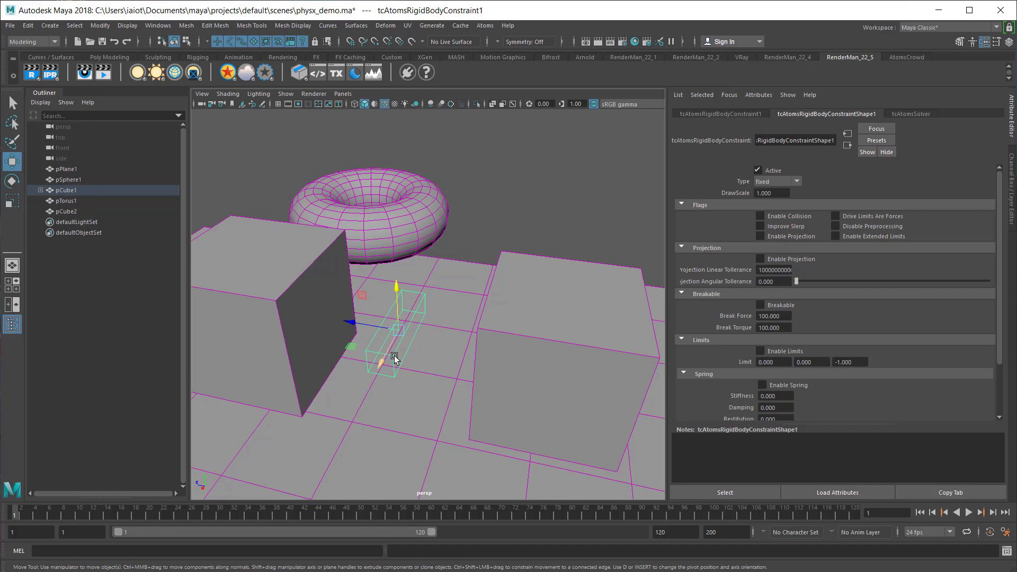
pyautogui.press('e')
pyautogui.moveTo(424, 352); pyautogui.dragTo(358, 352)
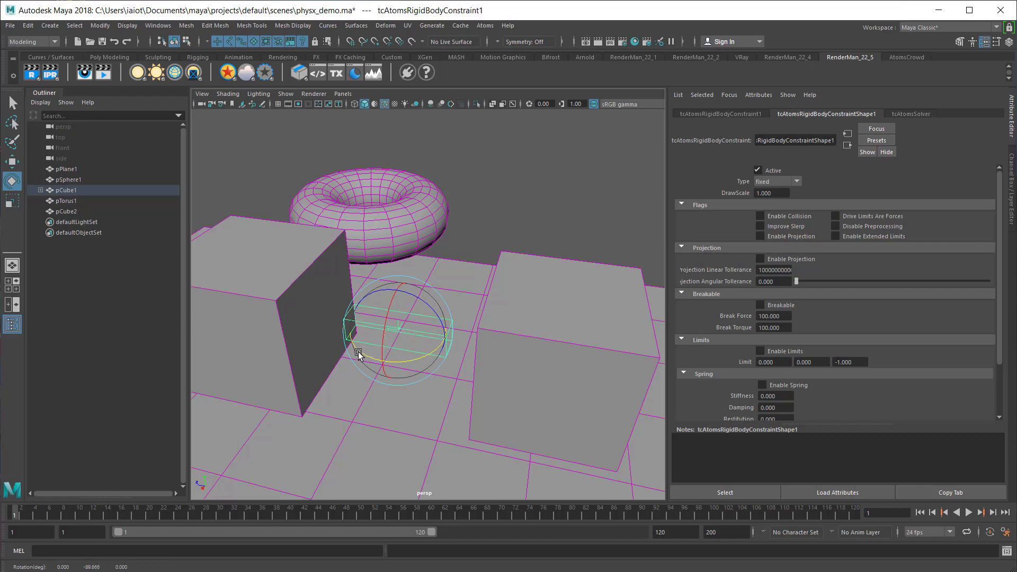
# Play the simulation to check the fixed constraint between the cubes, stop it and return to the first frame.
pyautogui.scroll(-5, 391, 364)
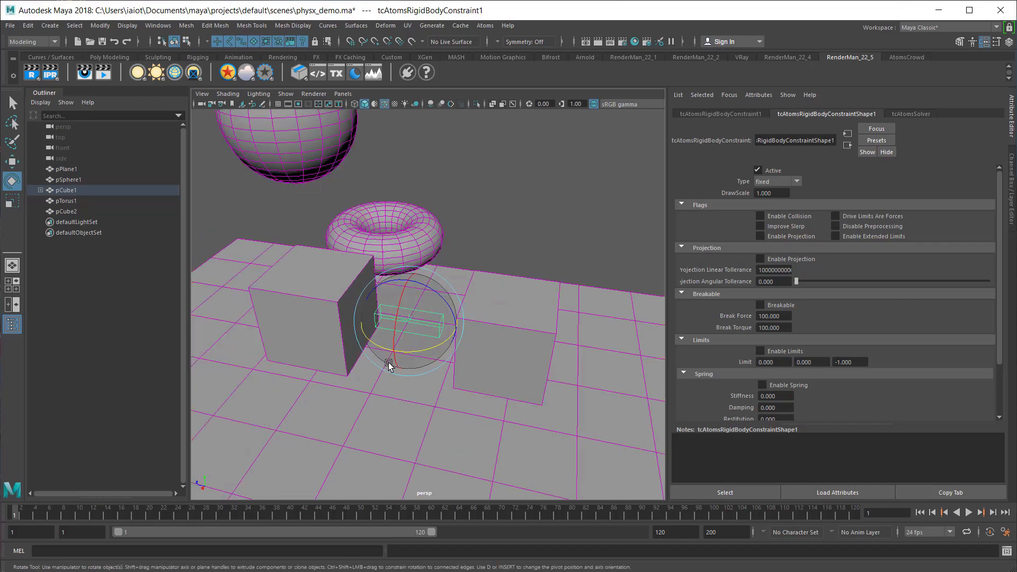
pyautogui.keyDown('alt'); pyautogui.moveTo(475, 347); pyautogui.dragTo(495, 335); pyautogui.keyUp('alt')
pyautogui.scroll(4, 453, 352)
pyautogui.scroll(-5, 452, 349)
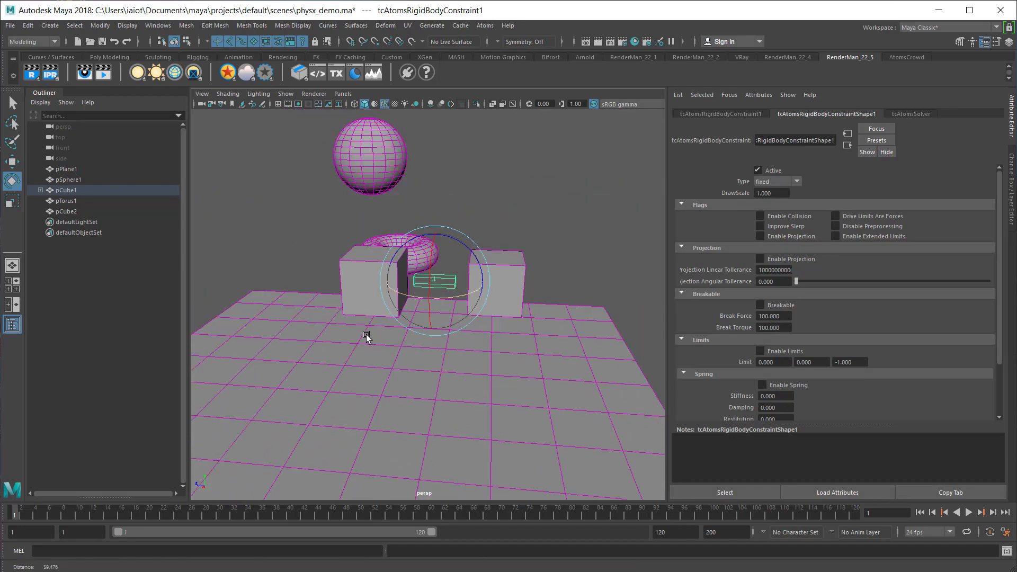
pyautogui.keyDown('alt'); pyautogui.moveTo(366, 336); pyautogui.dragTo(372, 356); pyautogui.keyUp('alt')
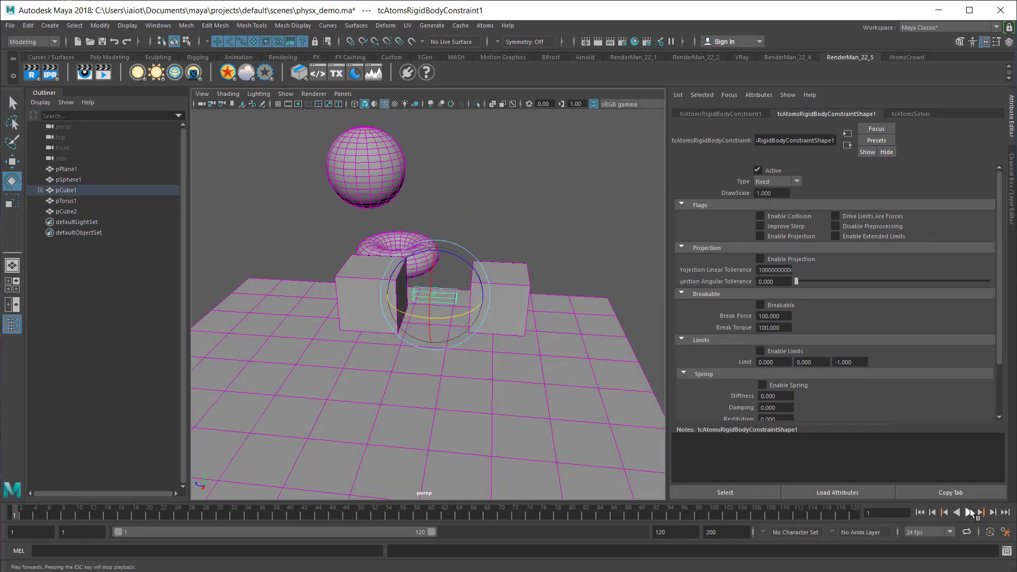
pyautogui.click(970, 513)
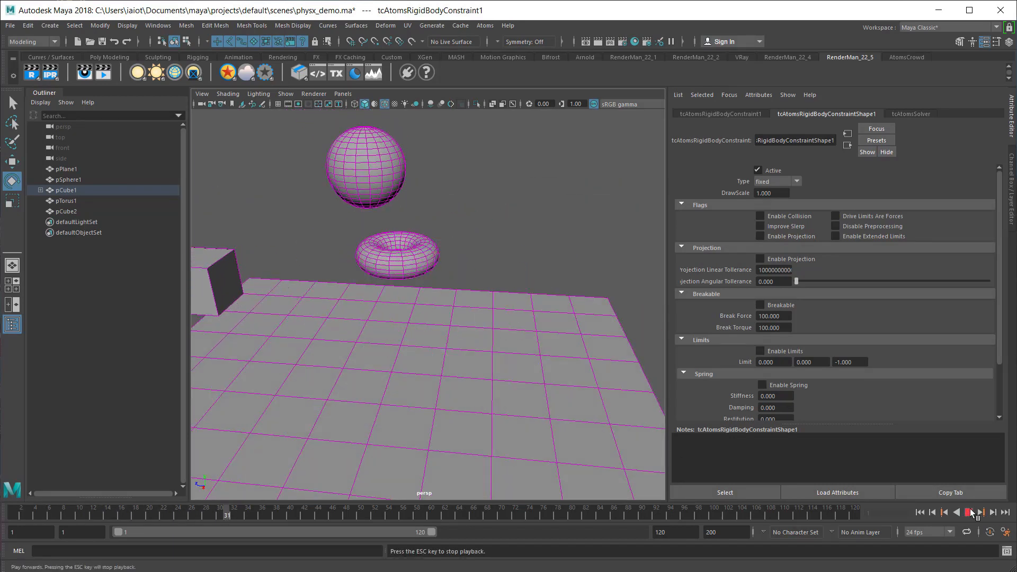
pyautogui.click(968, 514)
pyautogui.click(920, 513)
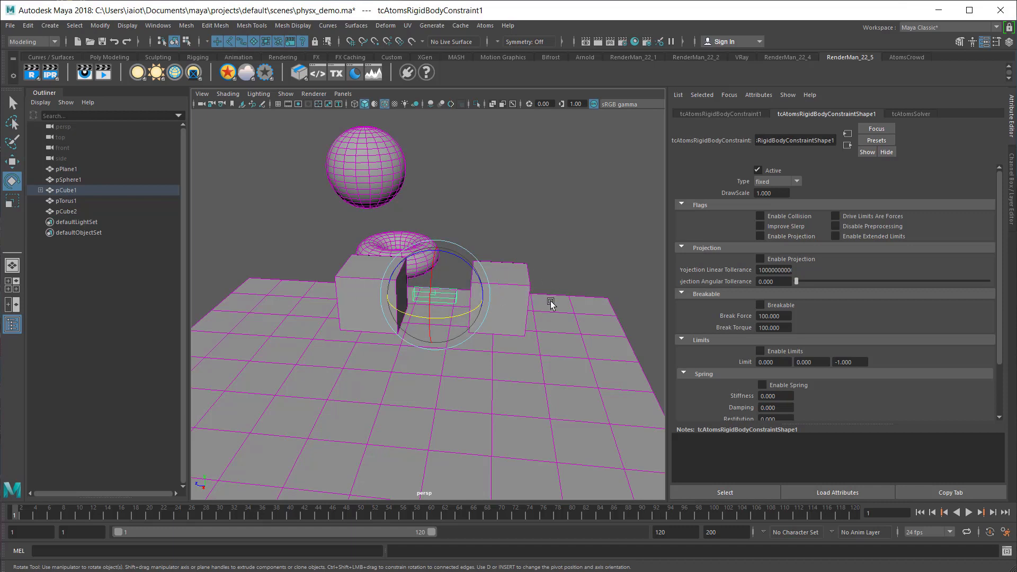
# Set the rigid body Type of pCube1 to Dynamic.
pyautogui.click(510, 272)
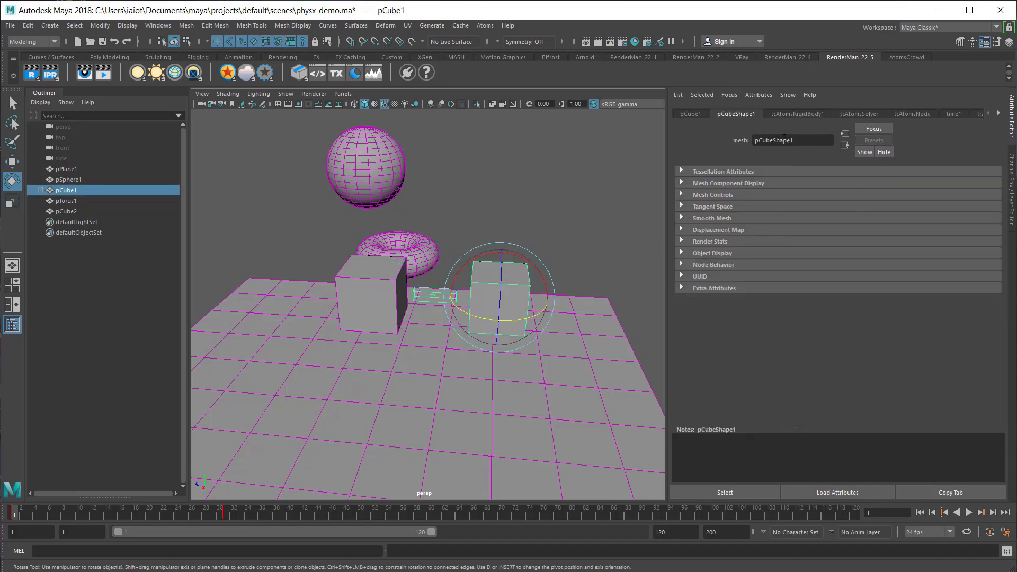
pyautogui.click(791, 114)
pyautogui.click(798, 182)
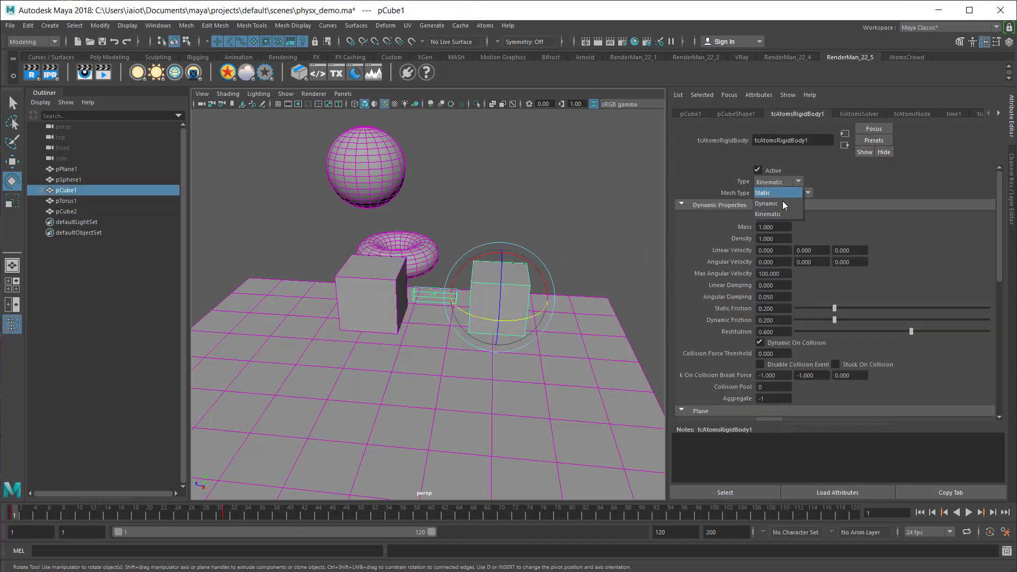
# Play the simulation with both constrained cubes dynamic, stop it and return to the first frame.
pyautogui.click(969, 512)
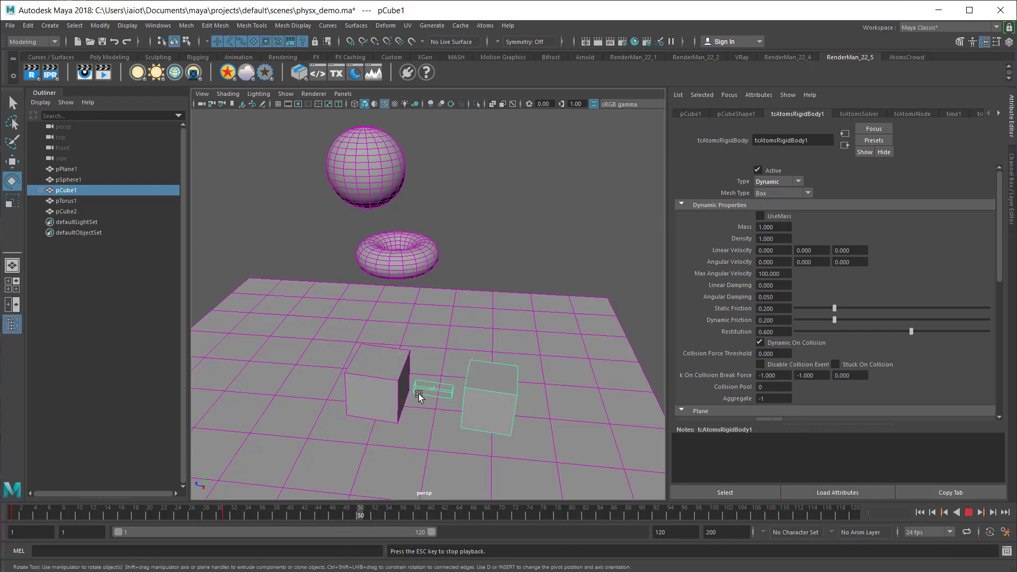
pyautogui.click(969, 513)
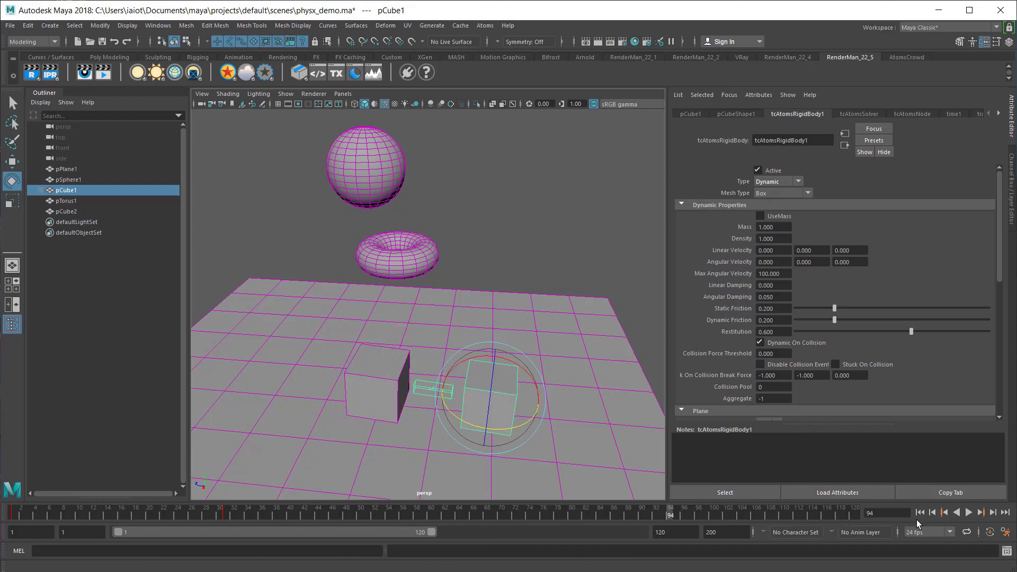
pyautogui.click(920, 512)
# Select the constraint between the cubes and set its Type to distance.
pyautogui.click(447, 291)
pyautogui.click(440, 294)
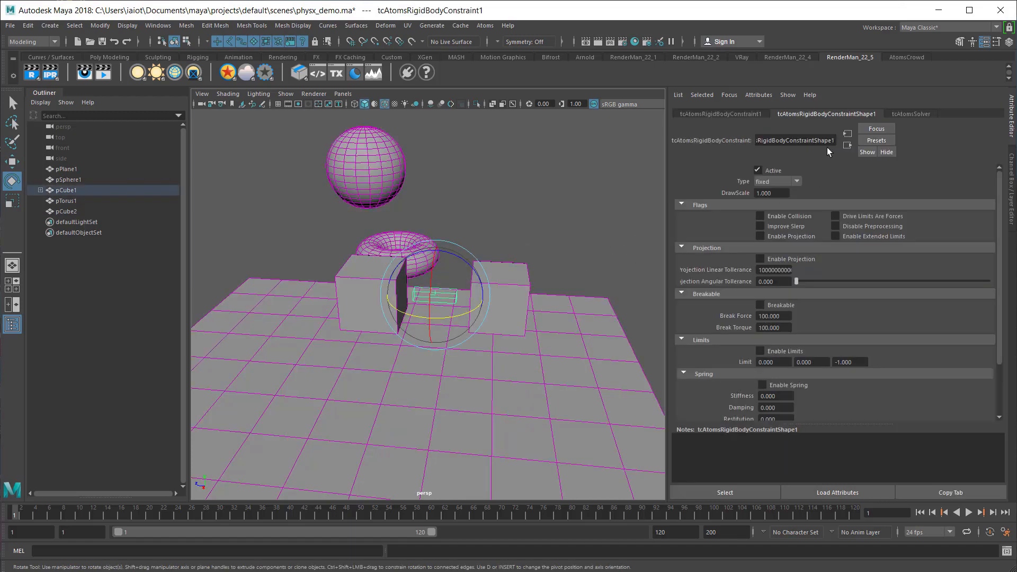
pyautogui.click(798, 181)
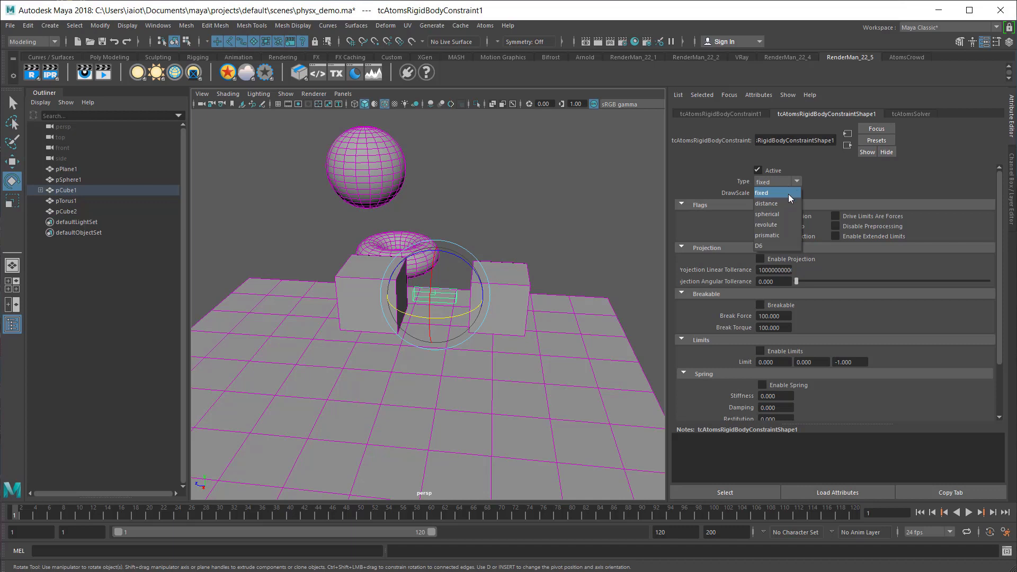
pyautogui.click(786, 202)
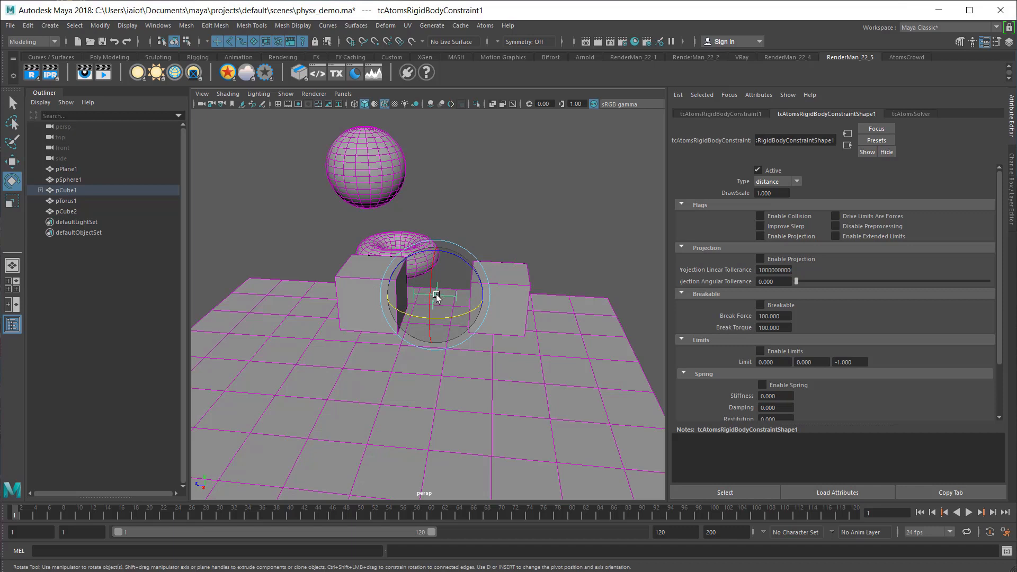
# Play the simulation twice to check the distance constraint, returning to the first frame each time.
pyautogui.click(969, 512)
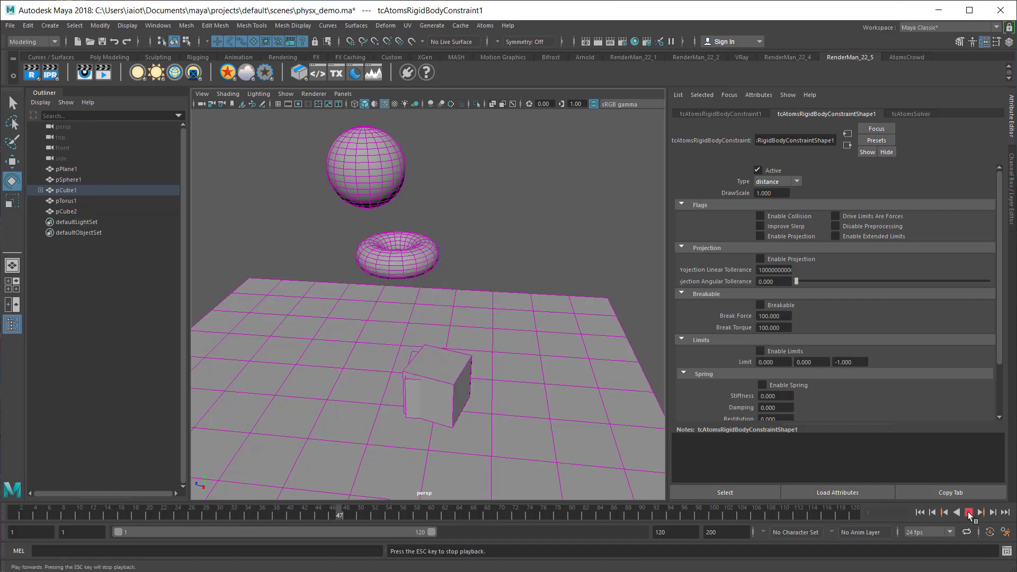
pyautogui.click(969, 513)
pyautogui.click(921, 512)
pyautogui.click(966, 513)
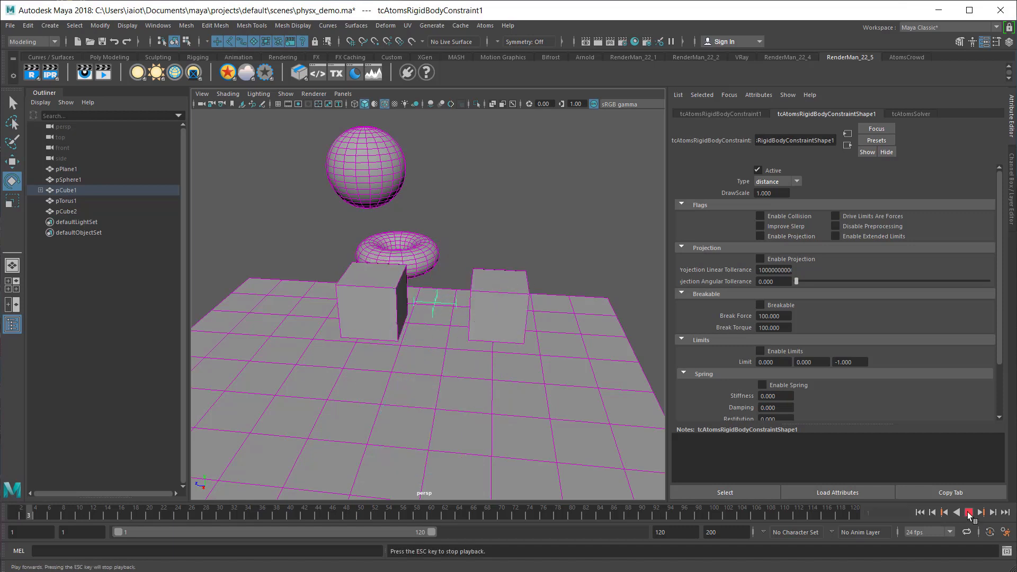
pyautogui.click(968, 512)
pyautogui.click(921, 513)
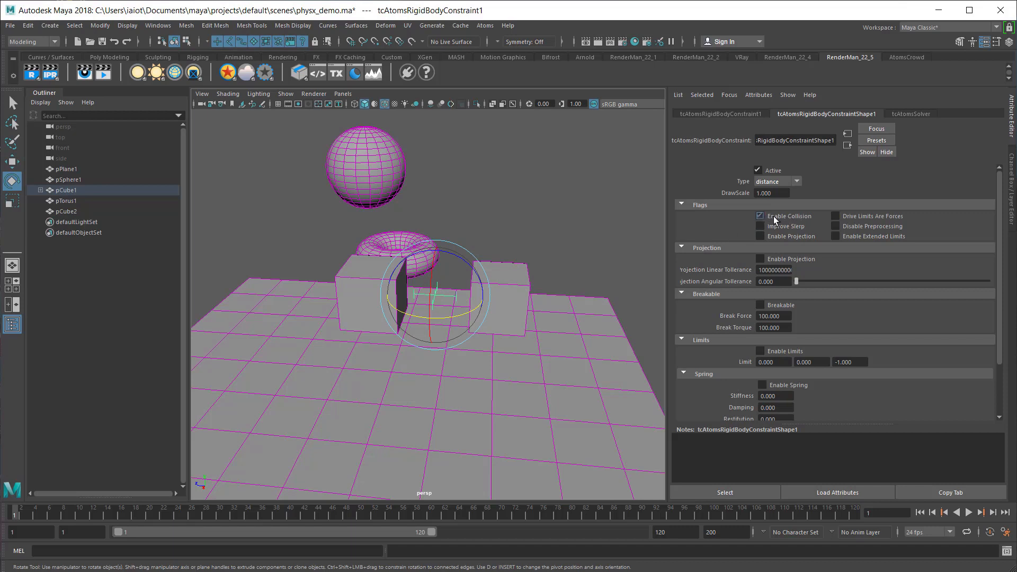
# Test the simulation with Enable Collision on for the distance constraint, return to the first frame and turn the option off.
pyautogui.click(969, 514)
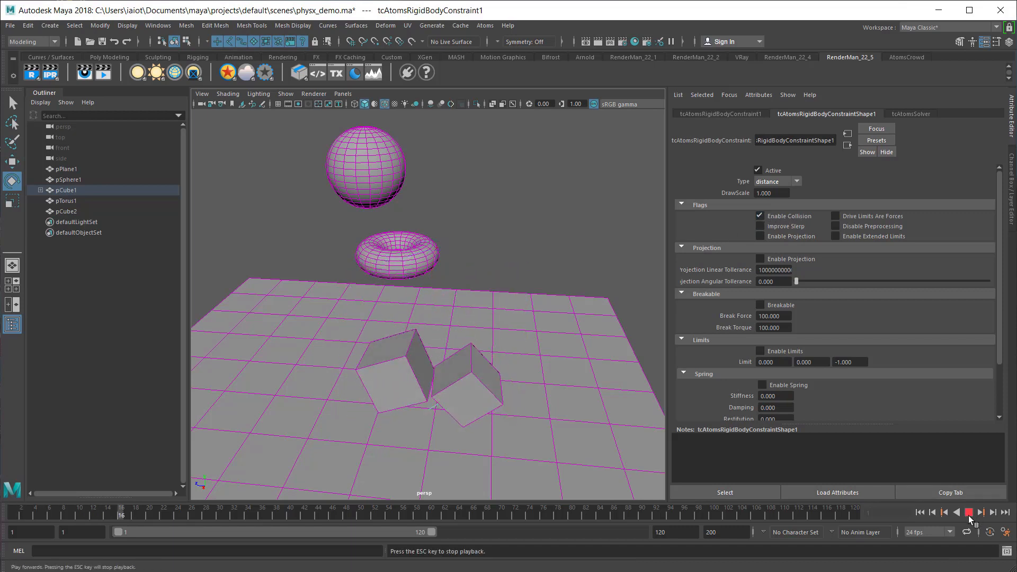
pyautogui.click(968, 513)
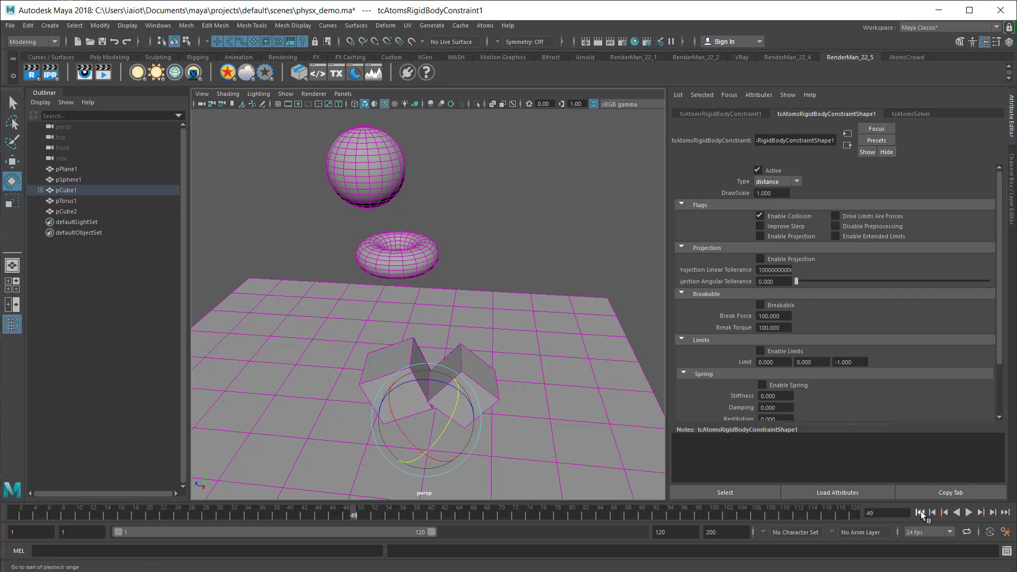
pyautogui.click(920, 513)
pyautogui.click(761, 216)
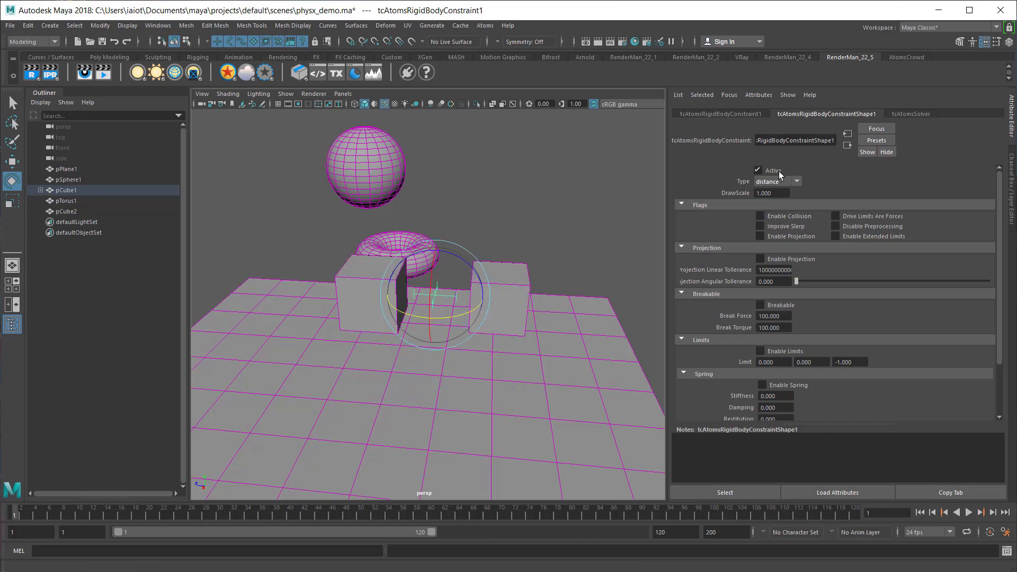
# Set the constraint Type to spherical and test it in the simulation, returning to the first frame.
pyautogui.click(798, 182)
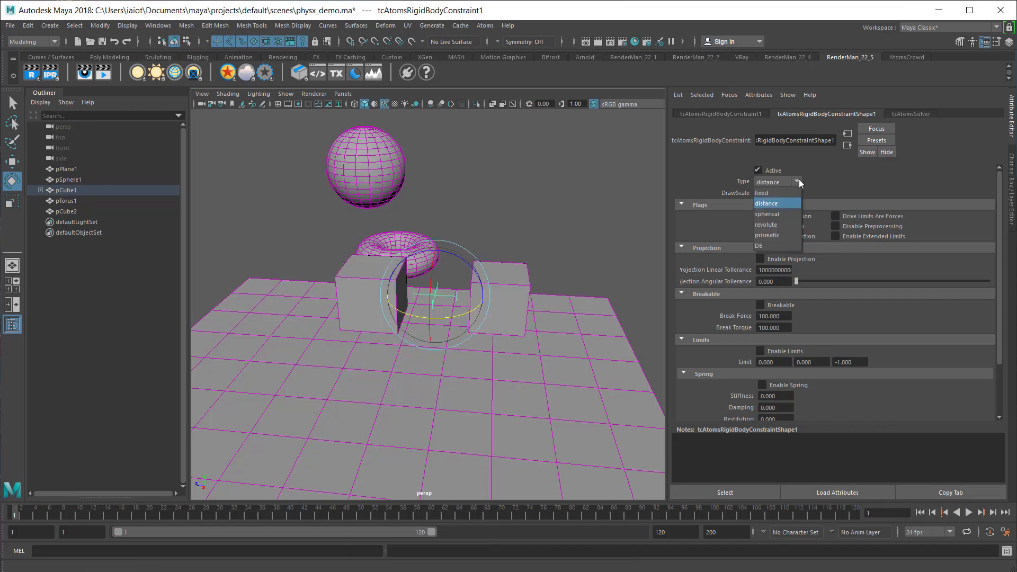
pyautogui.click(786, 215)
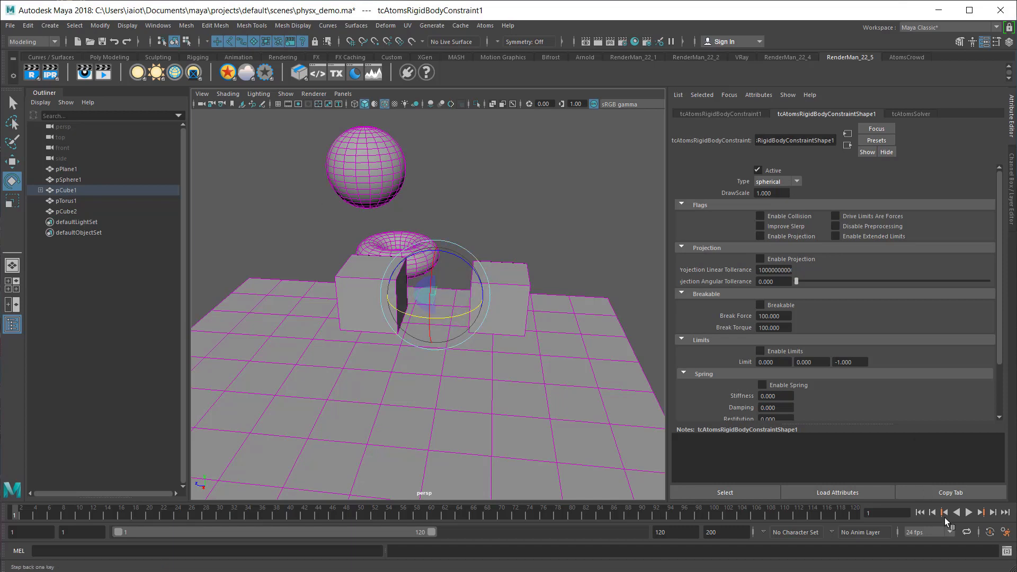
pyautogui.click(969, 513)
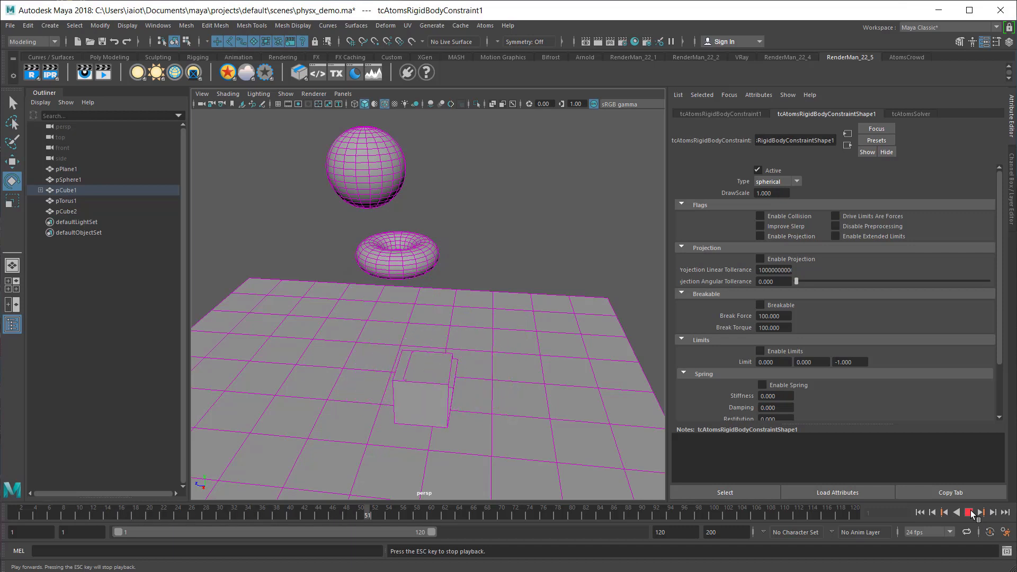
pyautogui.click(969, 513)
pyautogui.click(921, 513)
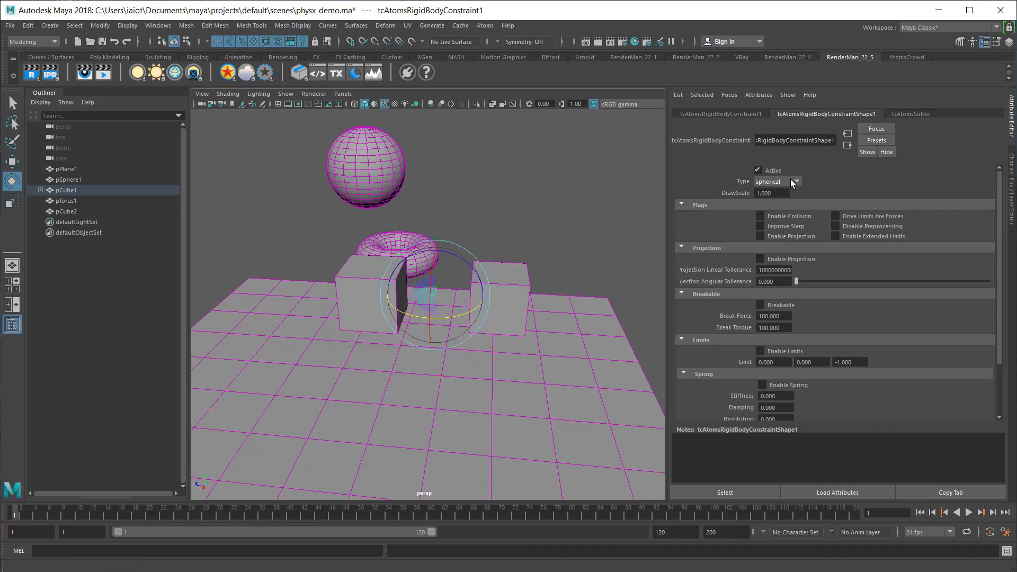
# Set the Type of the constraint between the cubes to revolute.
pyautogui.click(793, 183)
pyautogui.click(771, 225)
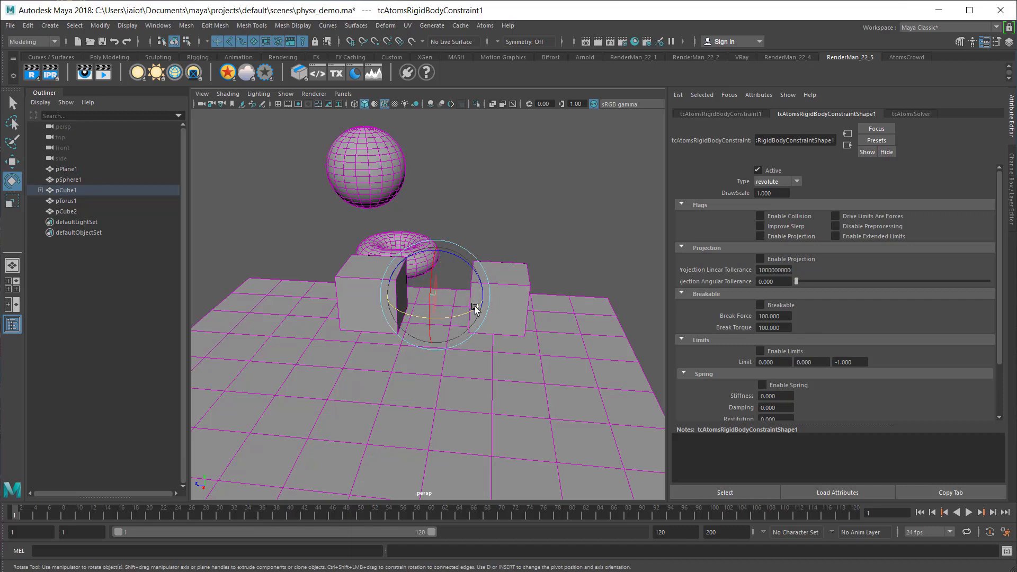
# Set the Angular Velocity of the pCube2 rigid body to 5, 5, 5.
pyautogui.click(358, 269)
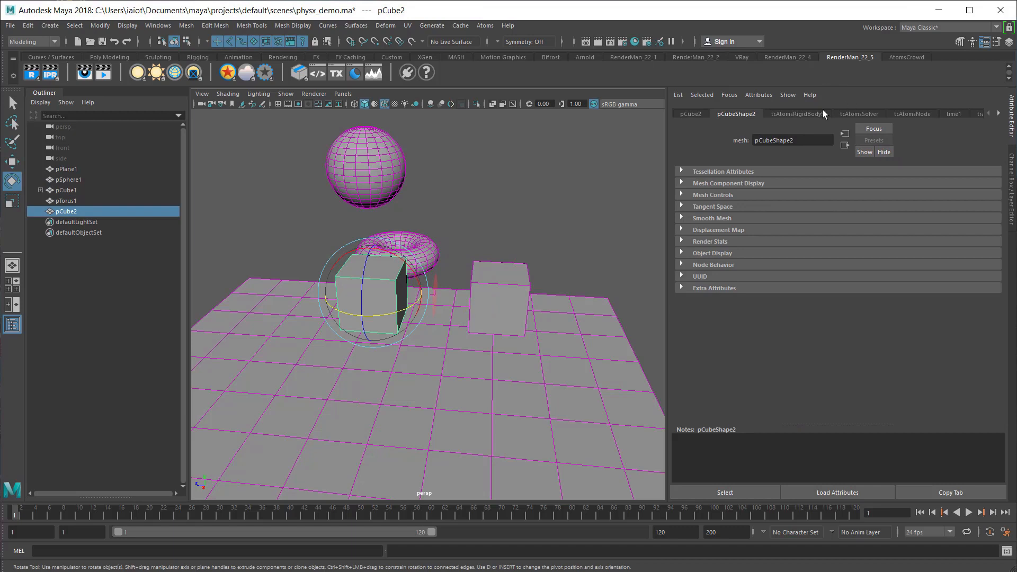
pyautogui.click(808, 114)
pyautogui.scroll(-2, 707, 315)
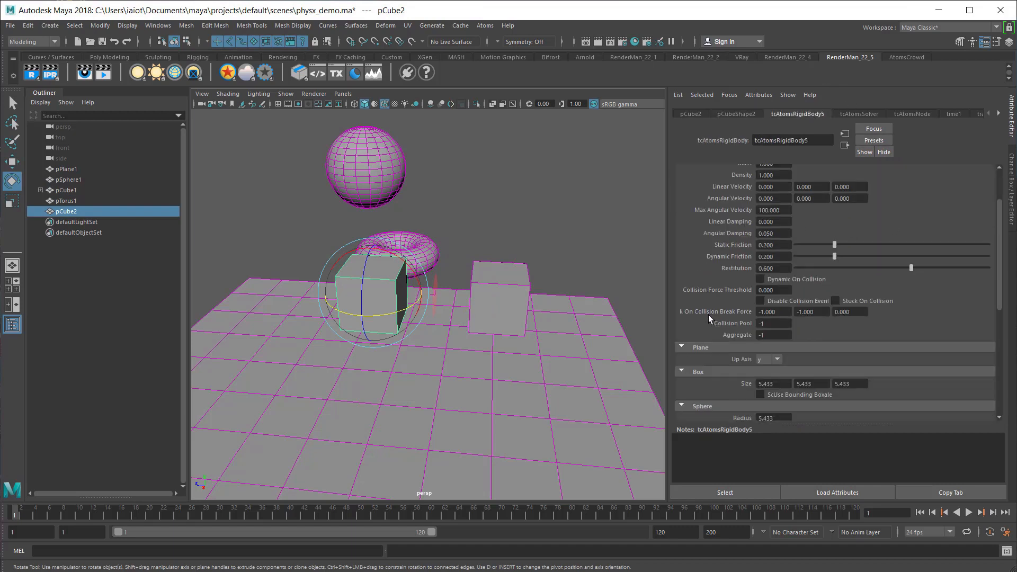
pyautogui.scroll(2, 708, 315)
pyautogui.scroll(1, 761, 261)
pyautogui.write('5')
pyautogui.press('Tab')
pyautogui.write('5')
pyautogui.press('Tab')
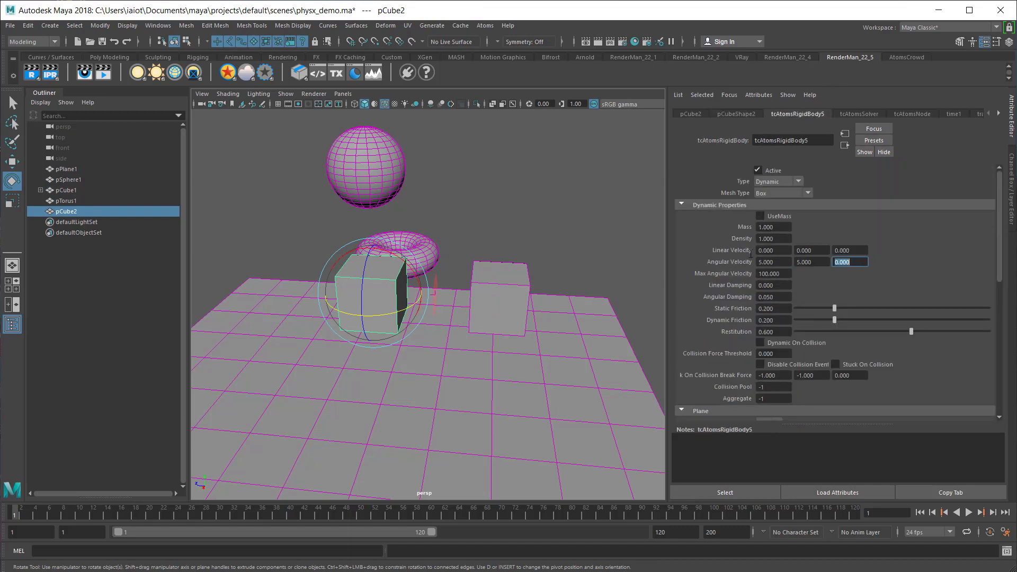
pyautogui.write('5')
pyautogui.press('Return')
# Play the simulation to check the revolute constraint with the spinning cube, and stop it.
pyautogui.click(969, 512)
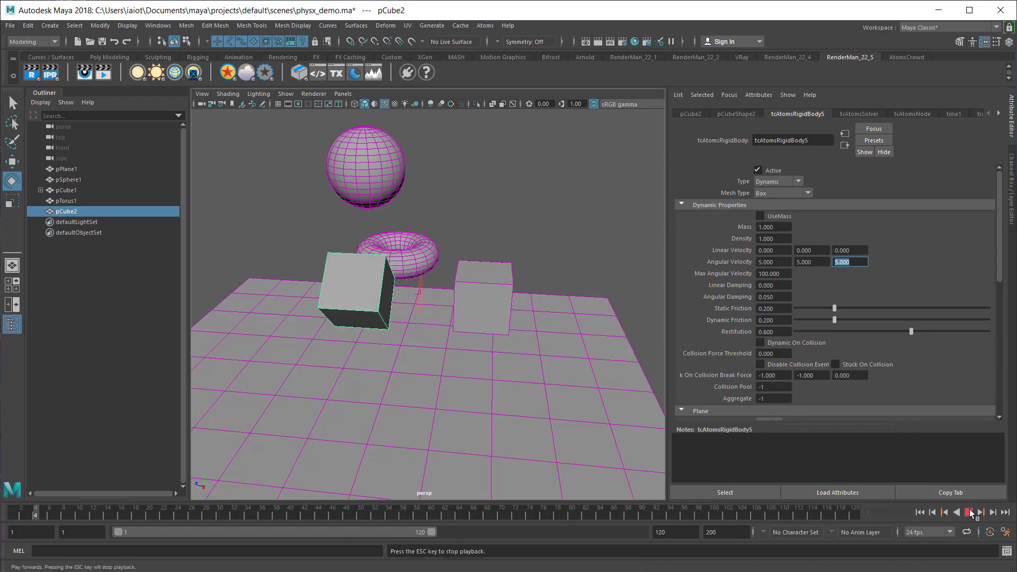
pyautogui.click(969, 513)
pyautogui.scroll(-4, 506, 386)
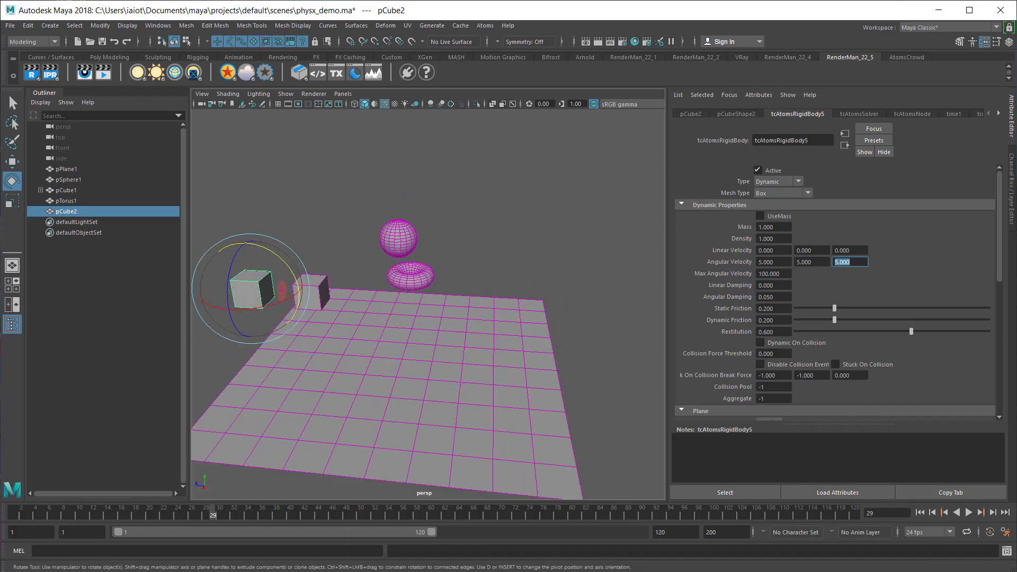
# Return to the first frame and reset the Angular Velocity of the pCube2 rigid body to 0, 0, 0.
pyautogui.click(920, 512)
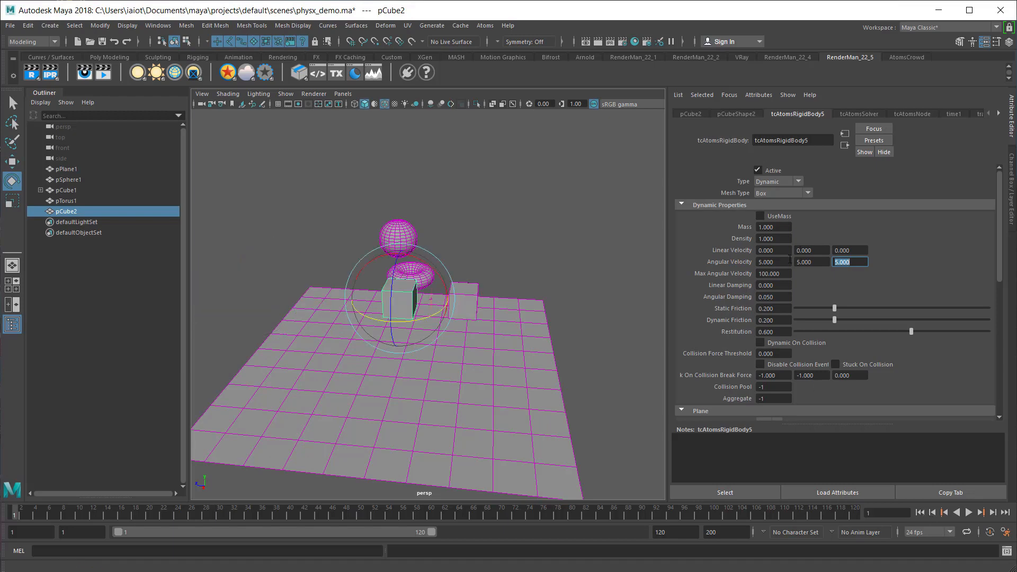
pyautogui.moveTo(779, 262); pyautogui.dragTo(712, 262)
pyautogui.write('0')
pyautogui.press('Tab')
pyautogui.write('0')
pyautogui.press('Tab')
pyautogui.write('0')
pyautogui.press('Return')
# Select the constraint between the two cubes, set its Type to prismatic, and play the simulation.
pyautogui.scroll(5, 519, 243)
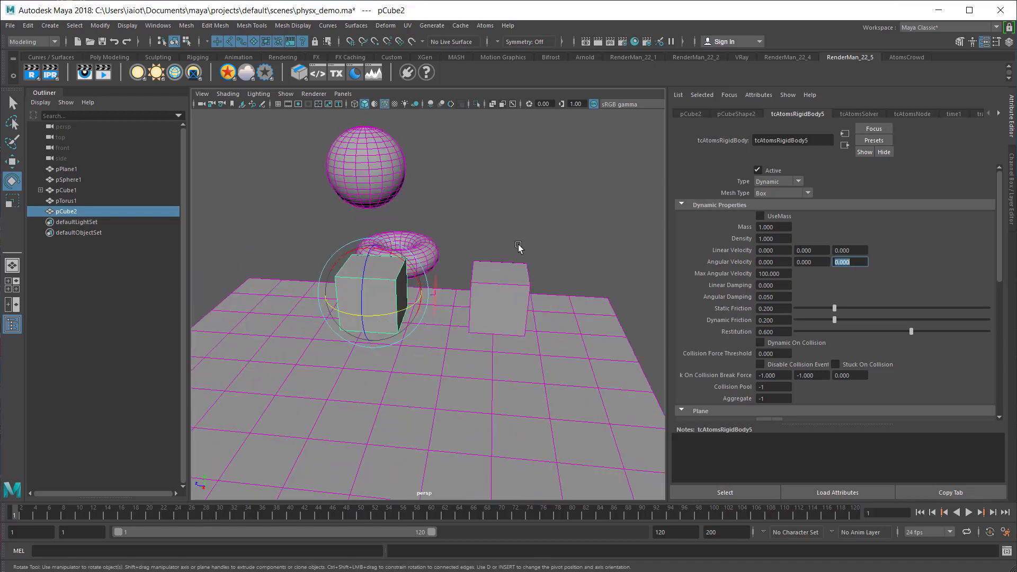
pyautogui.click(470, 263)
pyautogui.click(436, 279)
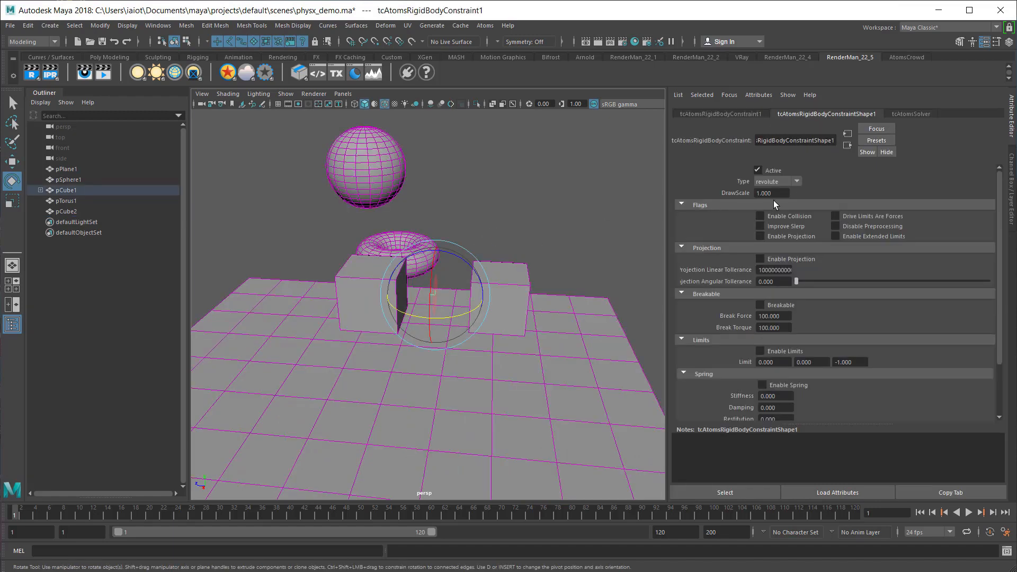
pyautogui.click(796, 182)
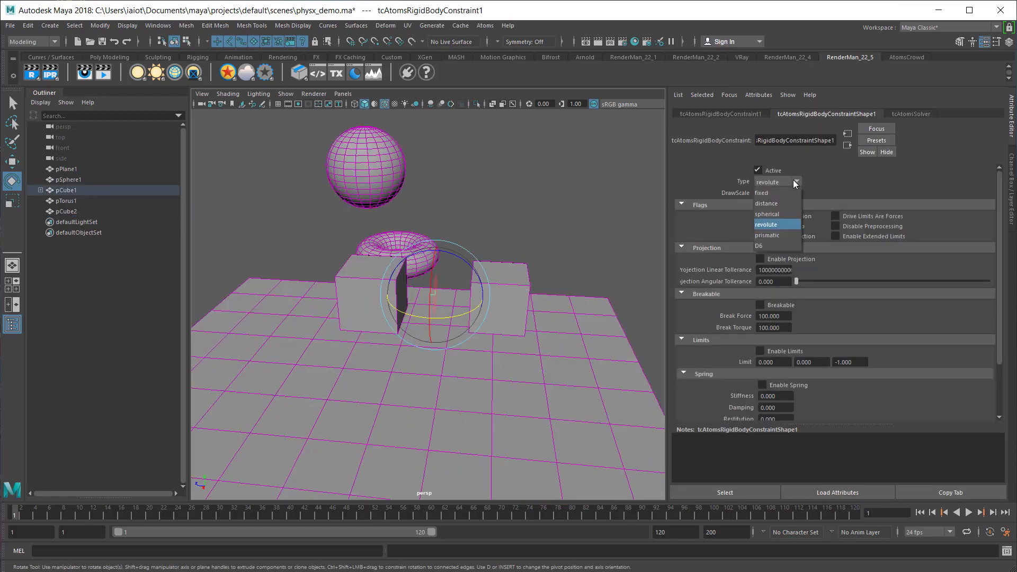
pyautogui.click(783, 237)
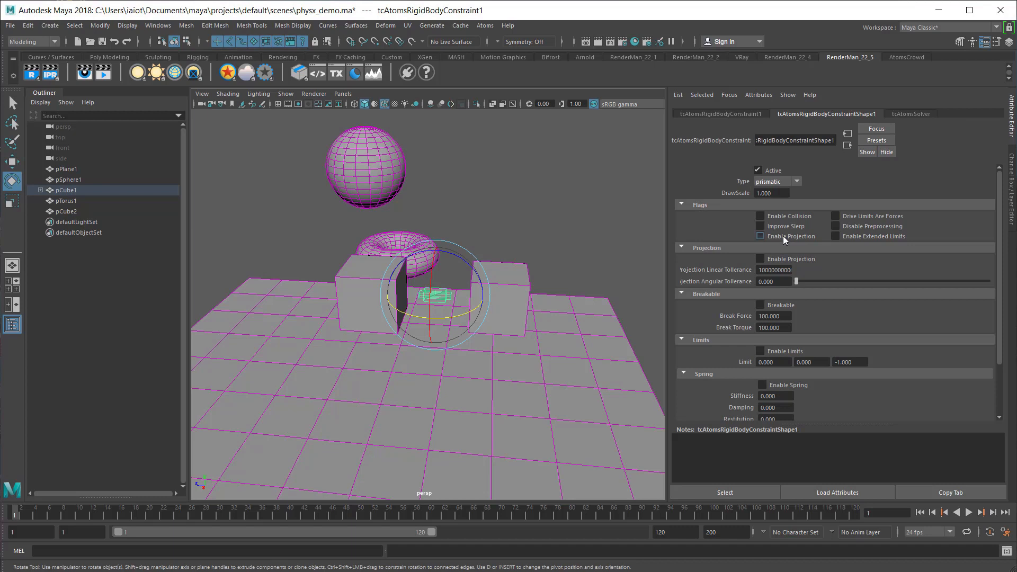
pyautogui.click(968, 512)
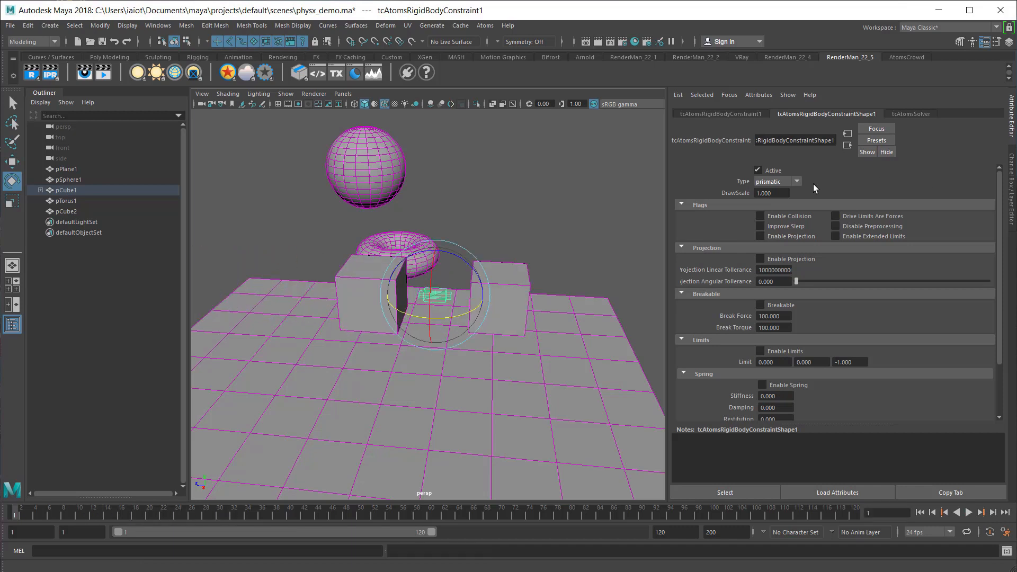
# Set the constraint Type to D6 and test it in the simulation, returning to the first frame.
pyautogui.click(788, 182)
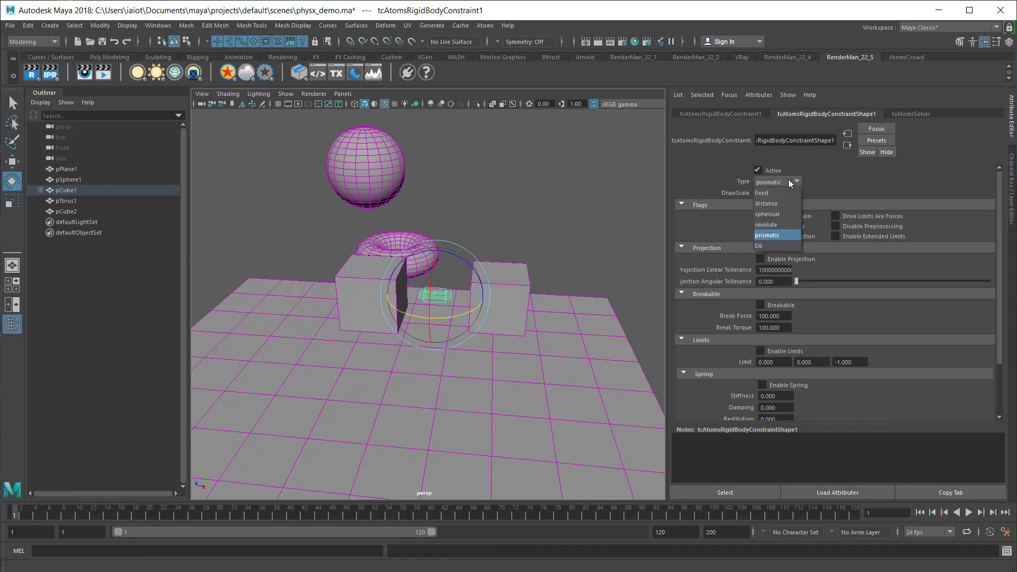
pyautogui.click(777, 247)
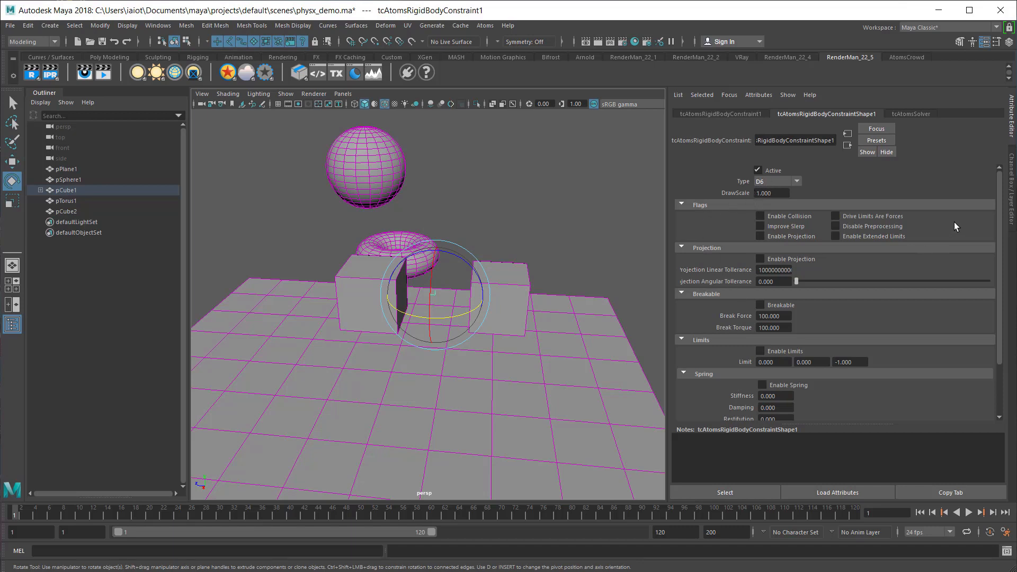
pyautogui.click(971, 509)
pyautogui.click(969, 512)
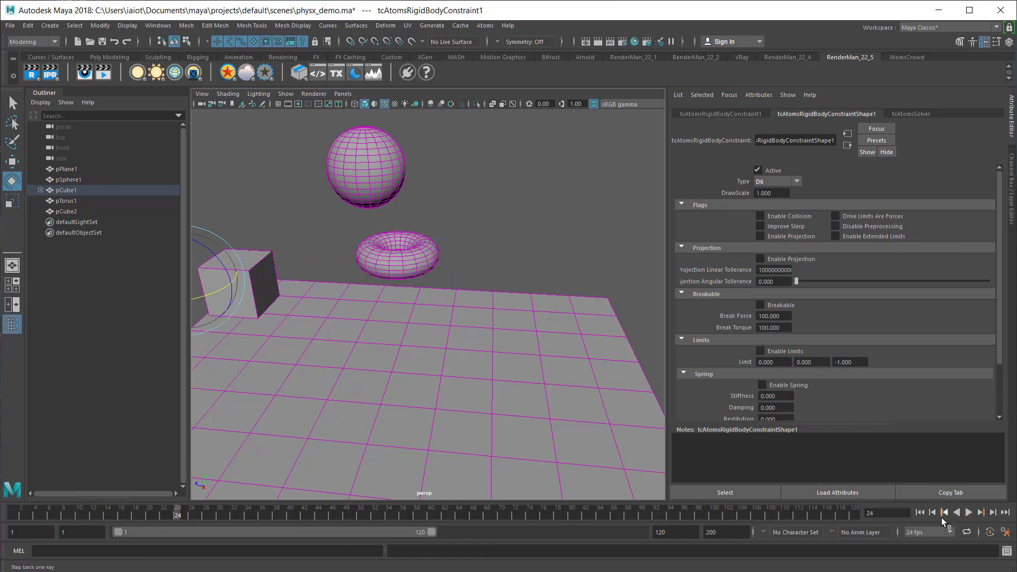
pyautogui.click(920, 513)
# Expand the constraint's D6 settings and review its Breakable, Type and Limits options.
pyautogui.scroll(-3, 994, 358)
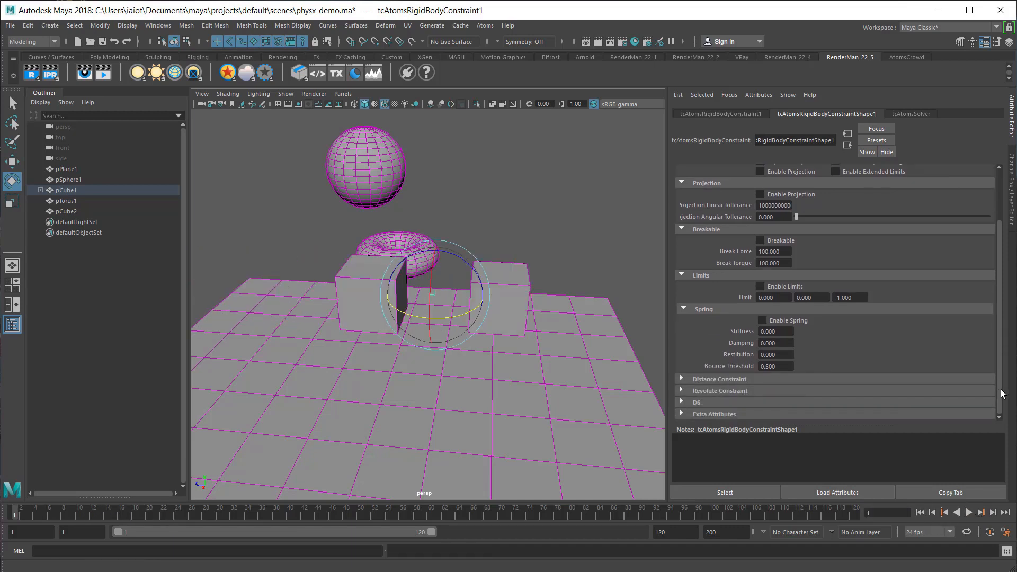
pyautogui.click(711, 401)
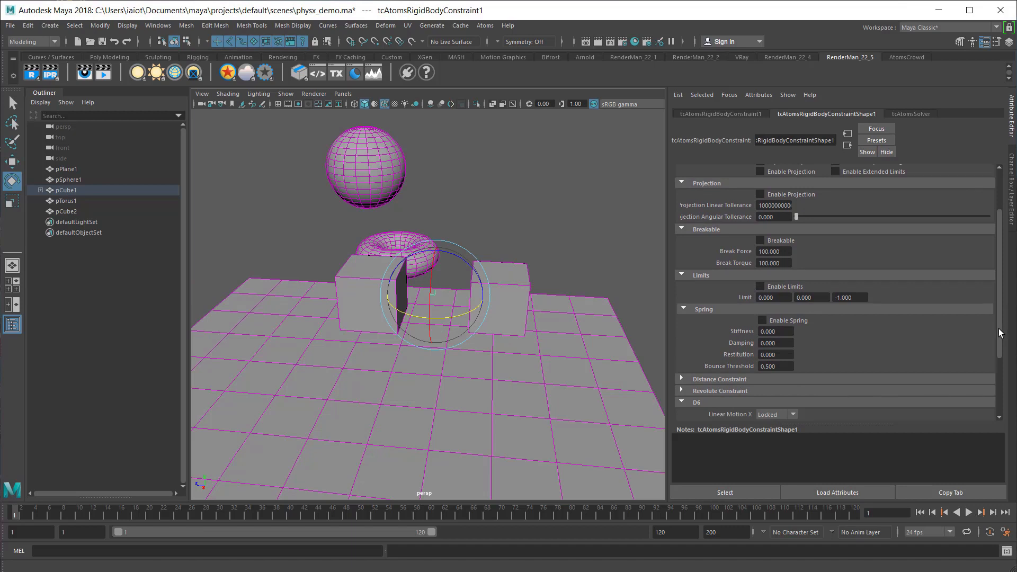
pyautogui.moveTo(1001, 338); pyautogui.dragTo(1005, 392)
pyautogui.scroll(7, 925, 320)
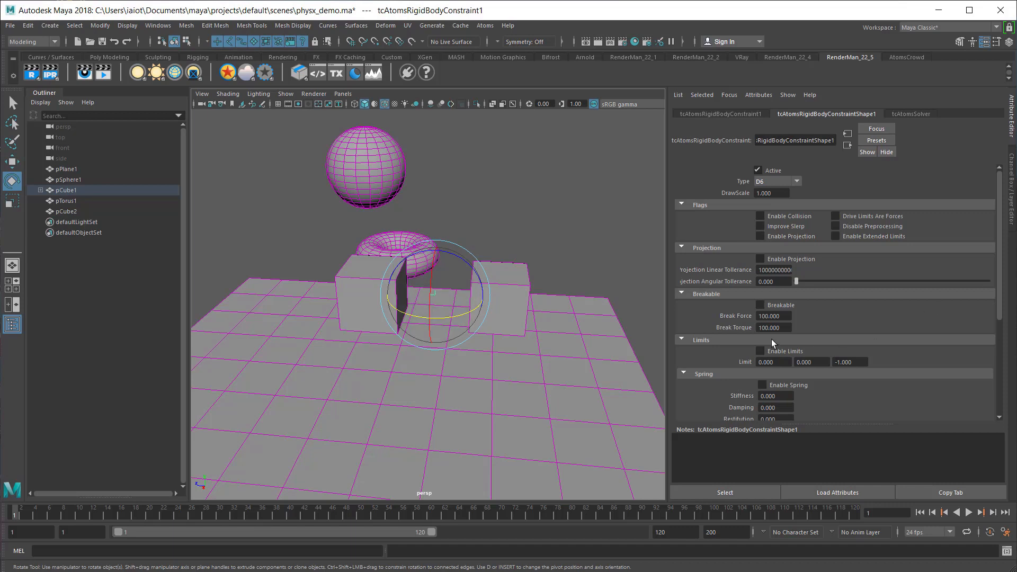
pyautogui.click(788, 316)
pyautogui.click(786, 327)
pyautogui.click(796, 181)
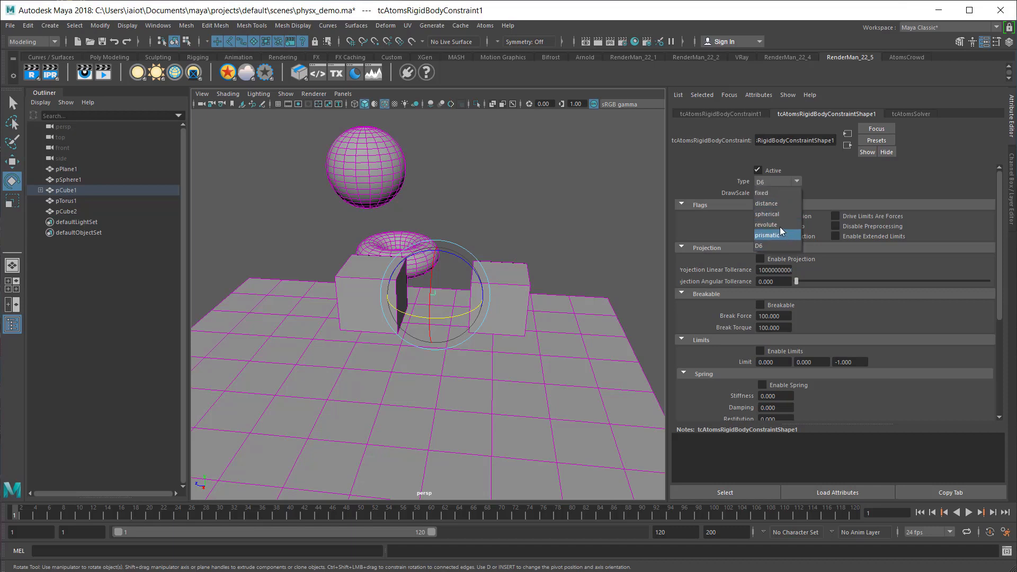
pyautogui.click(781, 360)
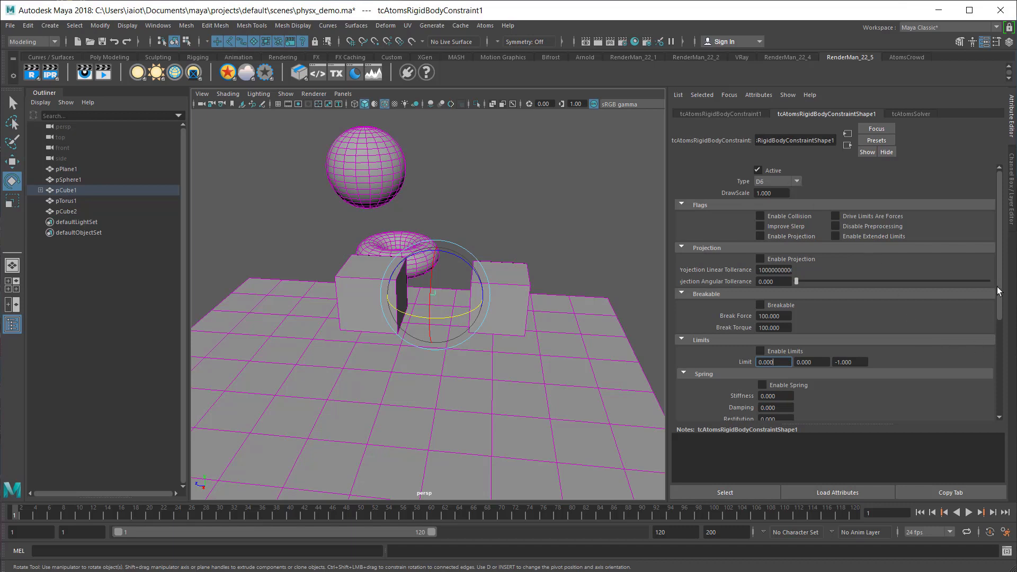
# Expand the Revolute Constraint and Distance Constraint sections and review their settings alongside the D6 motion options.
pyautogui.scroll(-3, 855, 324)
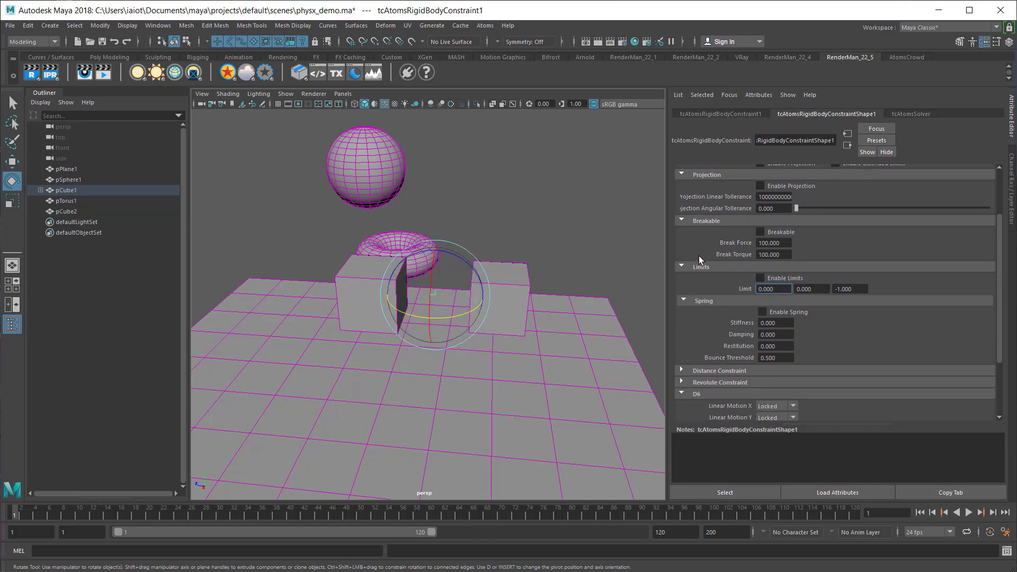
pyautogui.scroll(3, 701, 253)
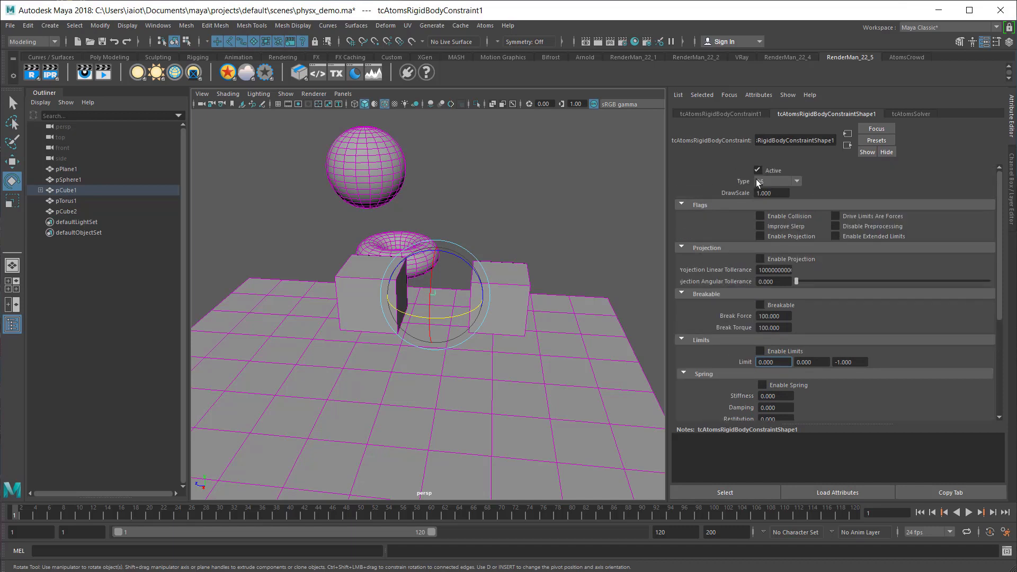
pyautogui.scroll(-3, 709, 231)
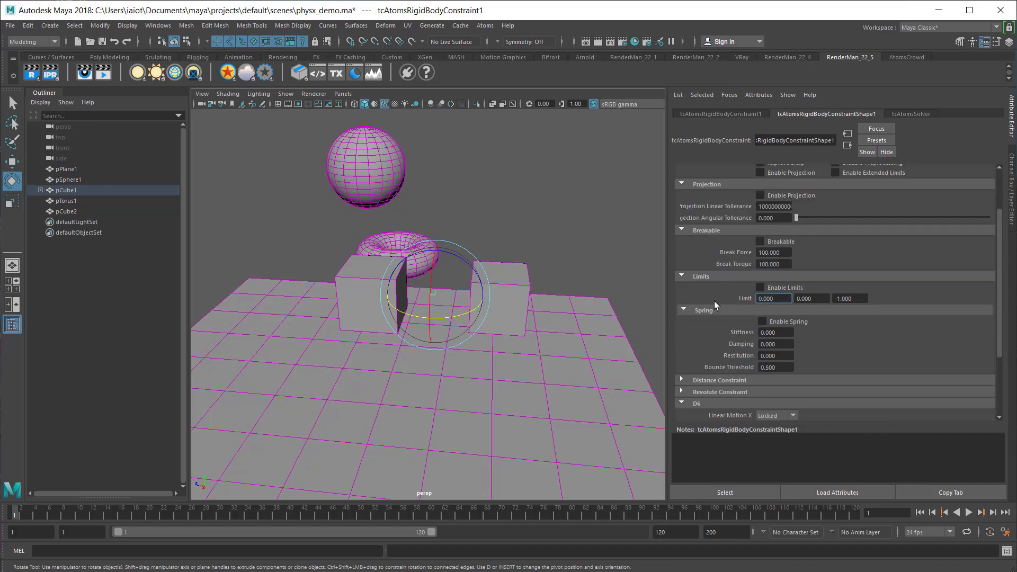
pyautogui.scroll(-2, 714, 302)
pyautogui.click(714, 360)
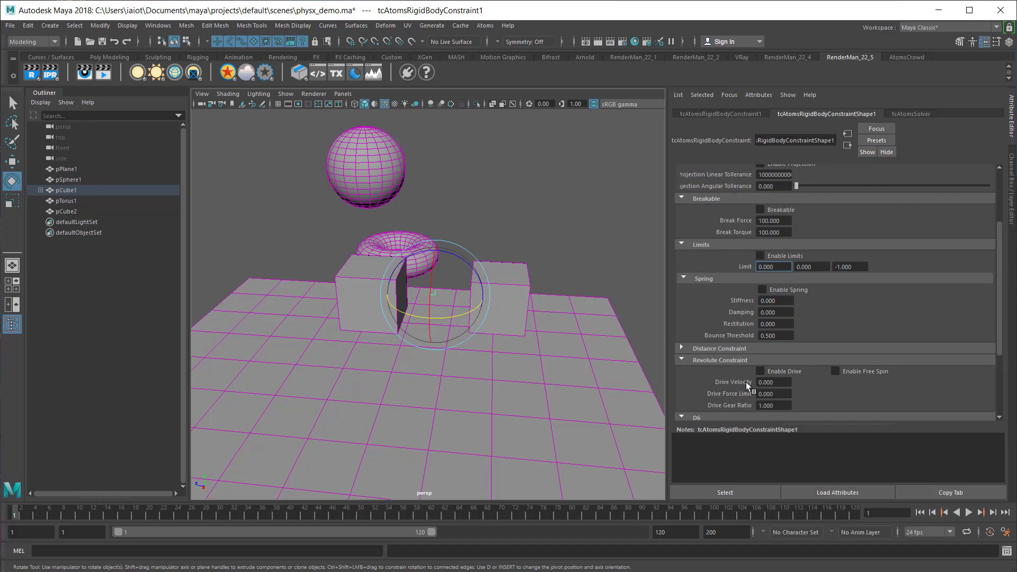
pyautogui.click(705, 350)
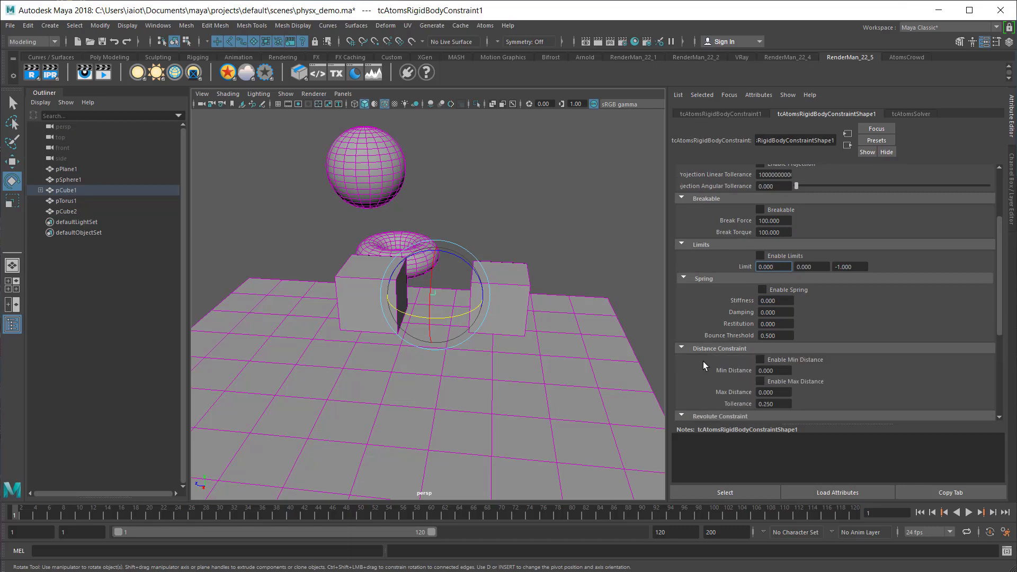
pyautogui.scroll(-6, 704, 361)
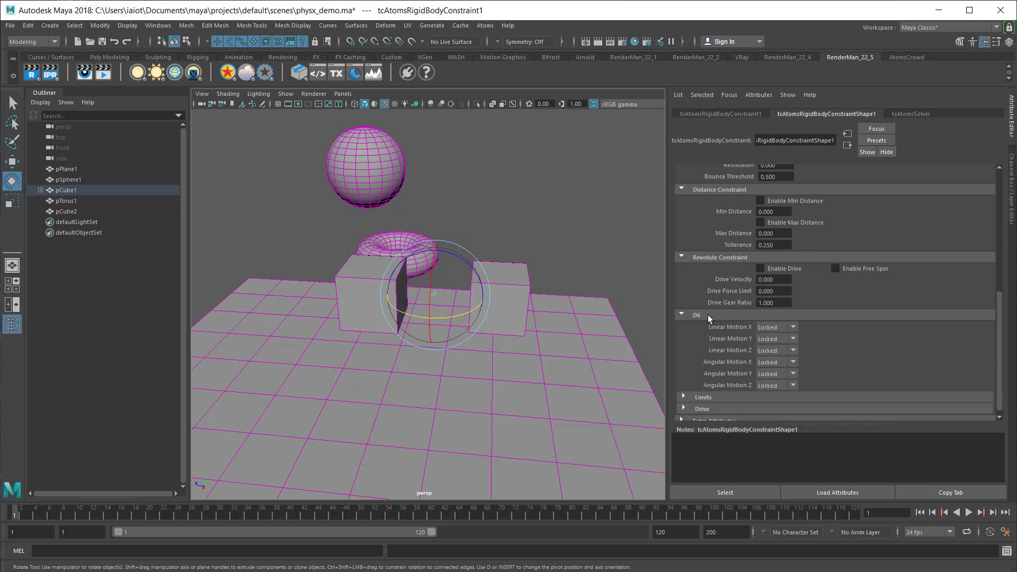
pyautogui.scroll(-1, 721, 350)
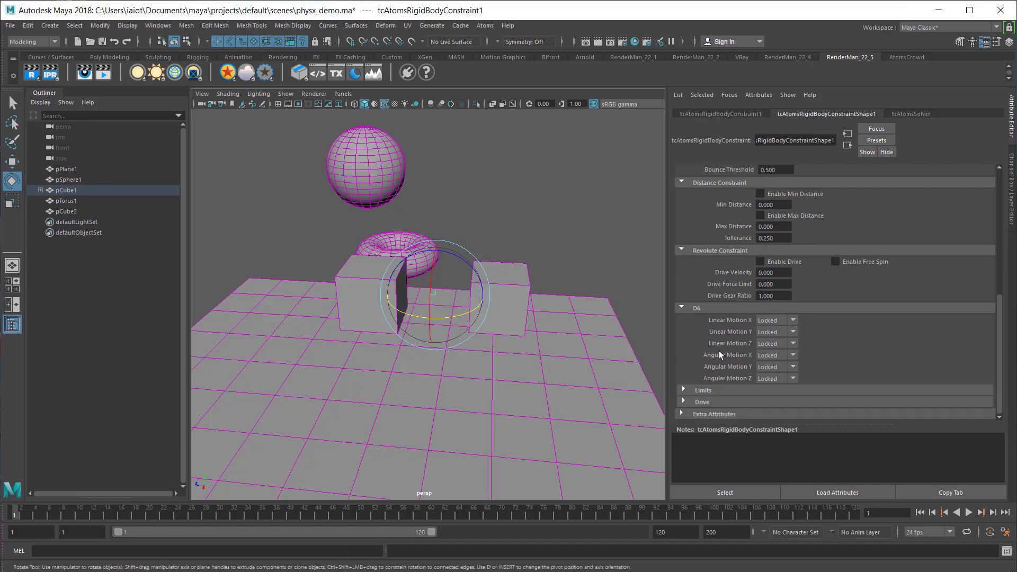
# Review the D6 Linear Motion X choices, keeping Locked, and set Angular Motion X, Y and Z to Free.
pyautogui.click(795, 320)
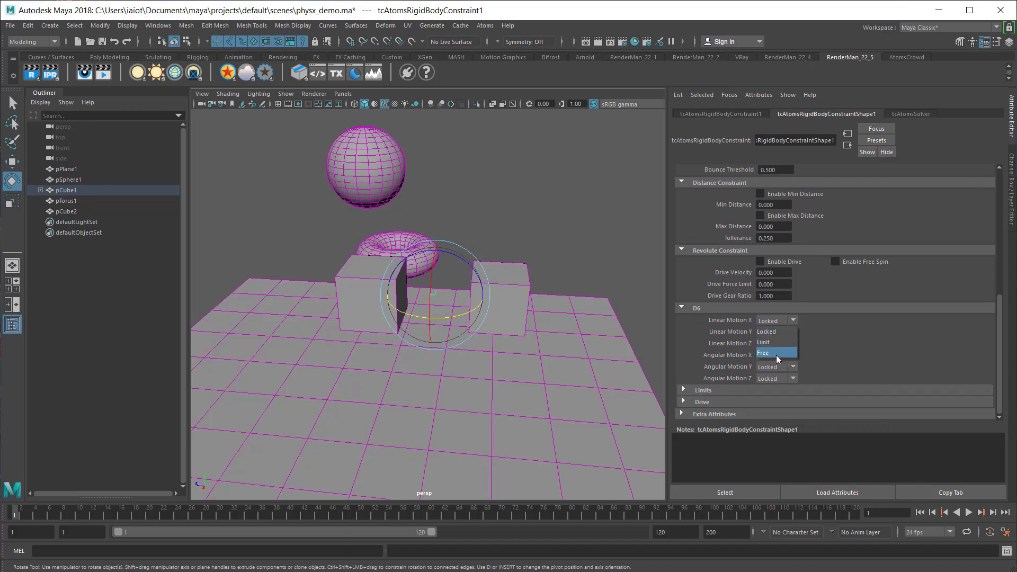
pyautogui.click(794, 320)
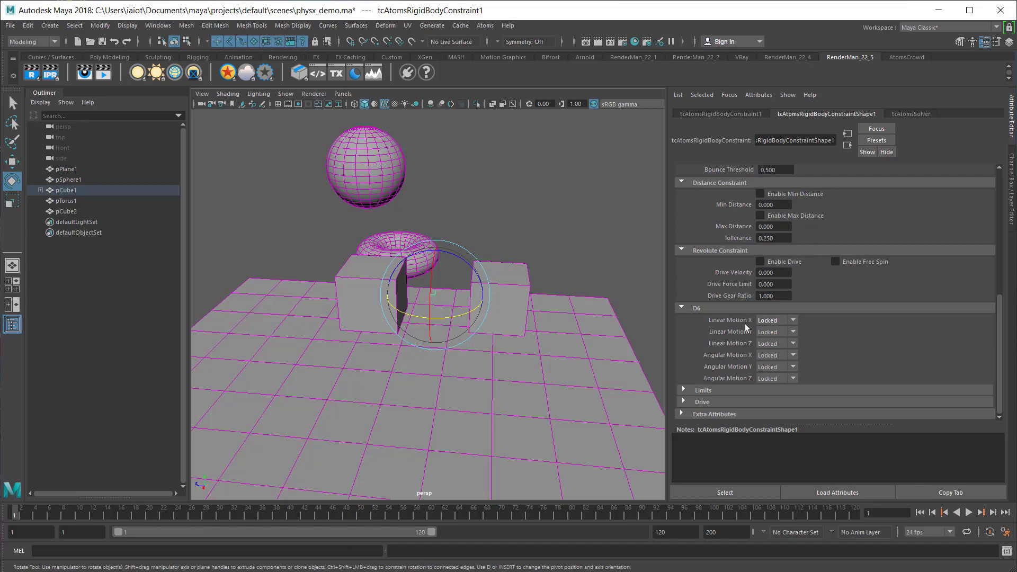
pyautogui.click(784, 357)
pyautogui.click(775, 367)
pyautogui.click(776, 400)
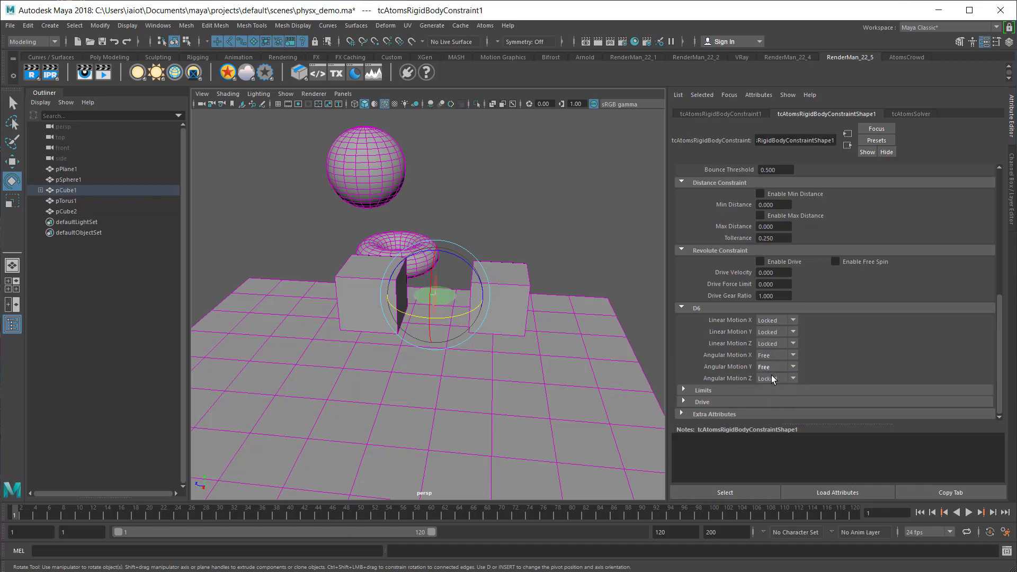
pyautogui.click(772, 379)
pyautogui.click(774, 413)
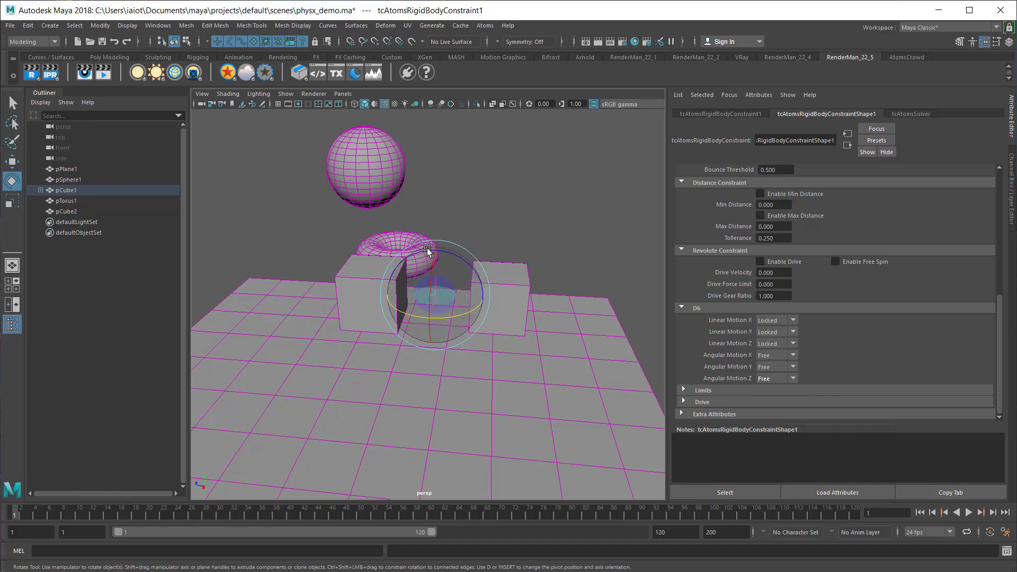
# Play the simulation to check the D6 constraint with all angular motion free, and return to the first frame.
pyautogui.click(970, 513)
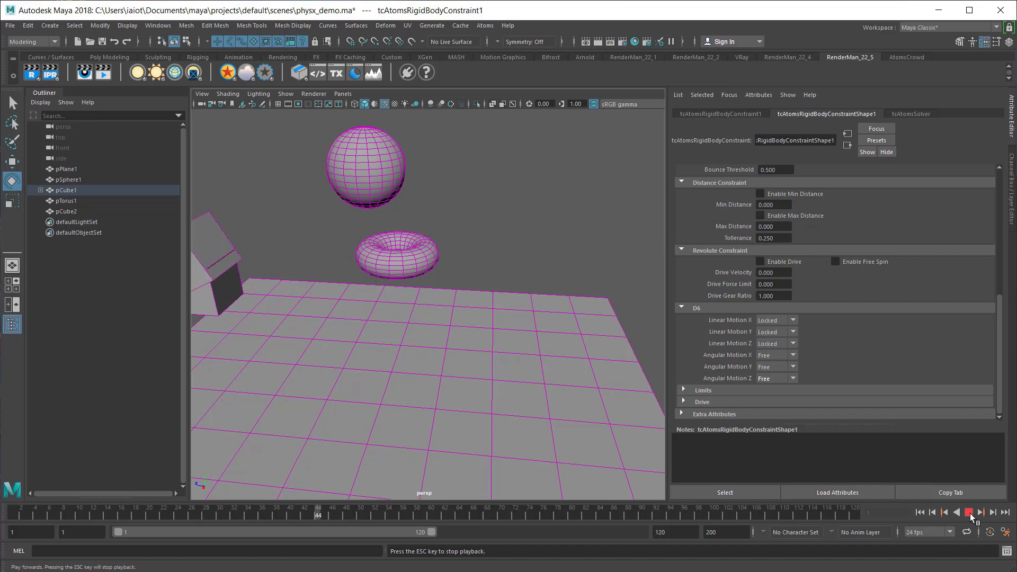
pyautogui.click(970, 514)
pyautogui.click(921, 511)
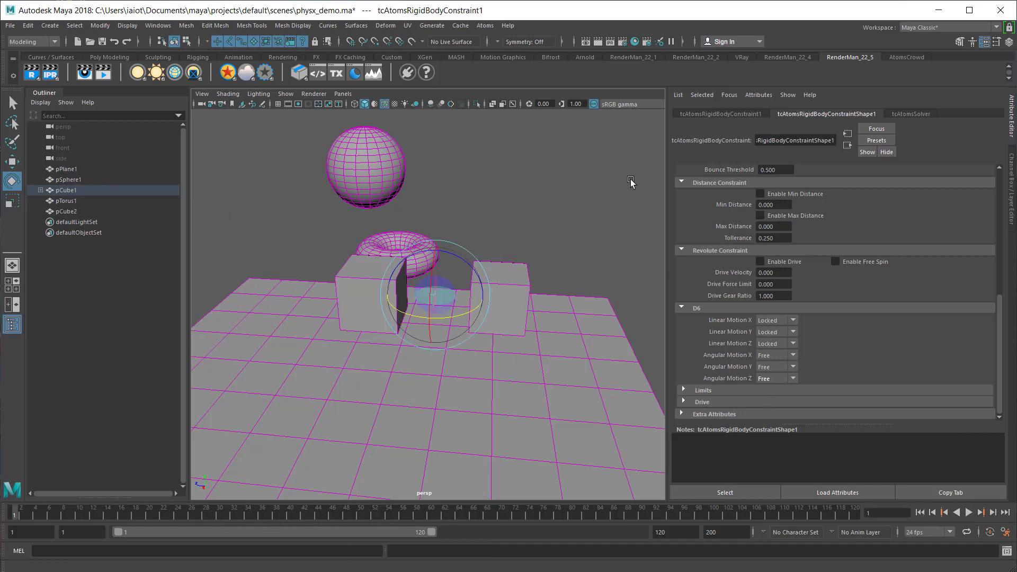
# Set the D6 constraint's Angular Motion X and Angular Motion Y to Locked.
pyautogui.click(788, 355)
pyautogui.click(768, 367)
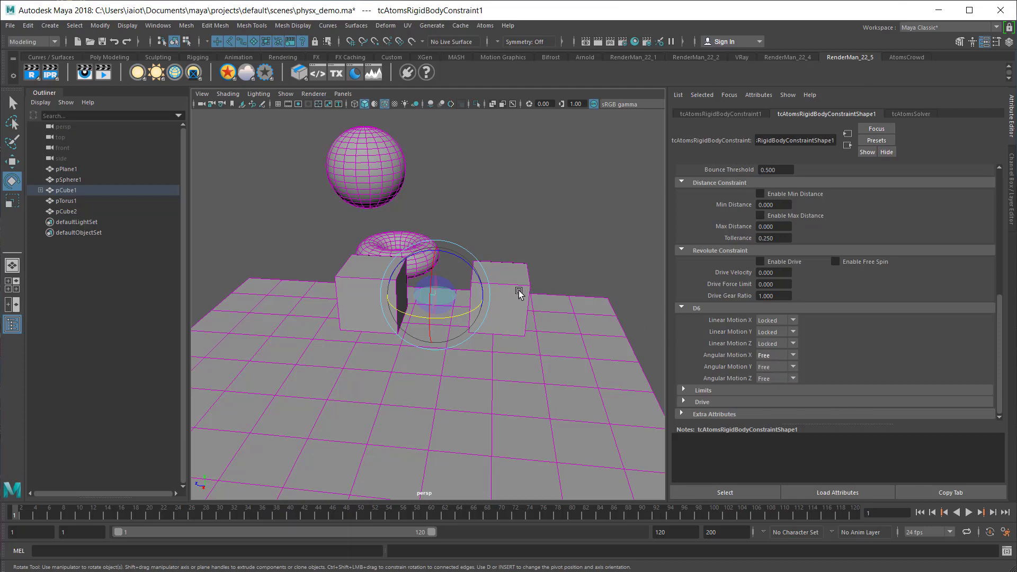
pyautogui.click(778, 357)
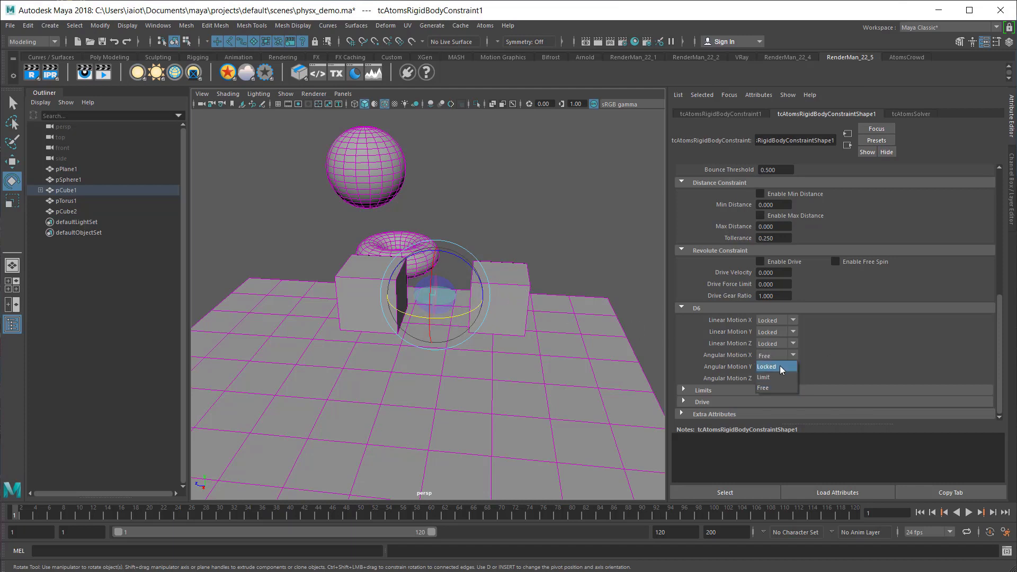
pyautogui.click(780, 378)
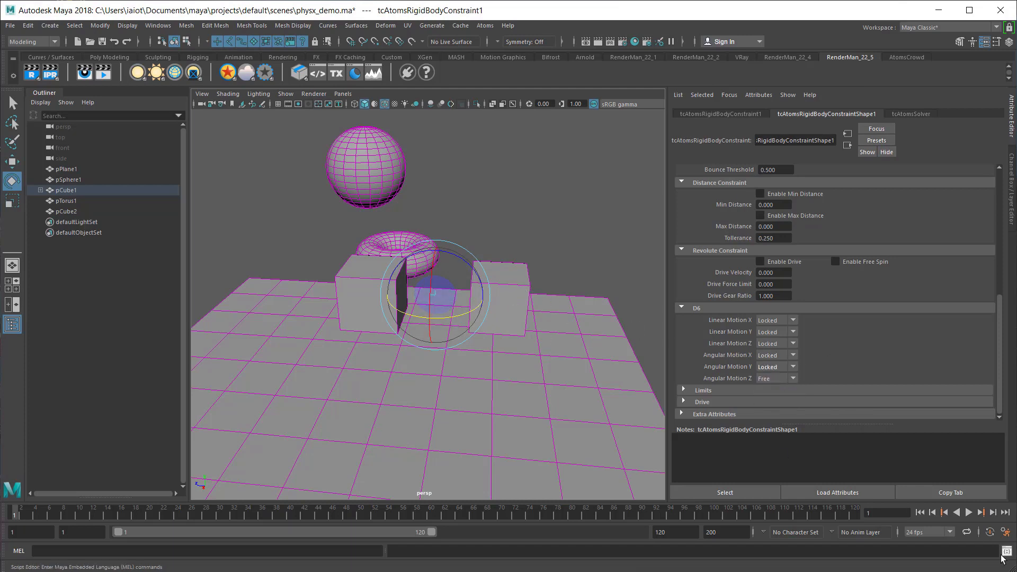
# Play the simulation to check the D6 constraint with only Angular Motion Z free, and return to the first frame.
pyautogui.click(969, 512)
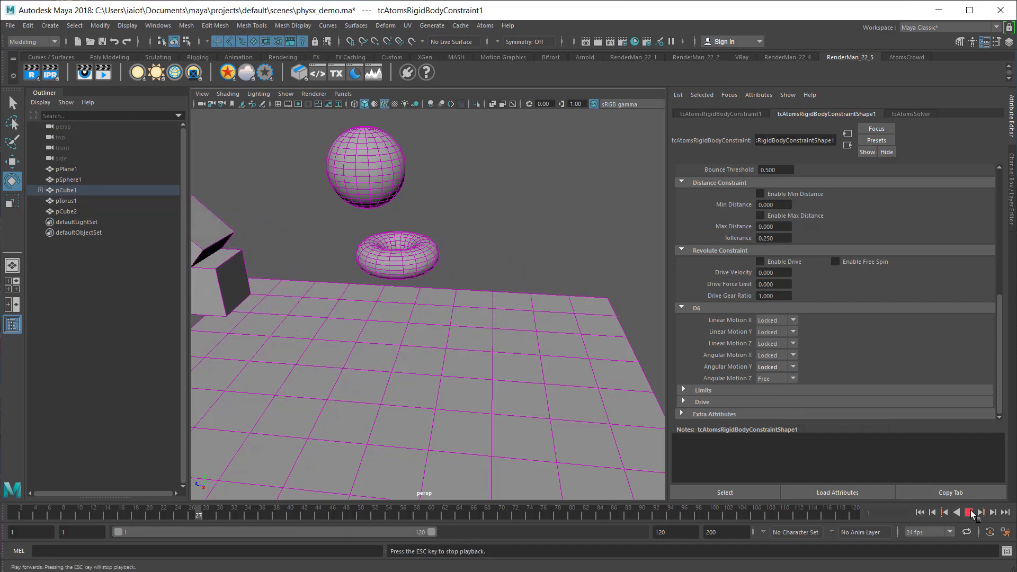
pyautogui.click(969, 512)
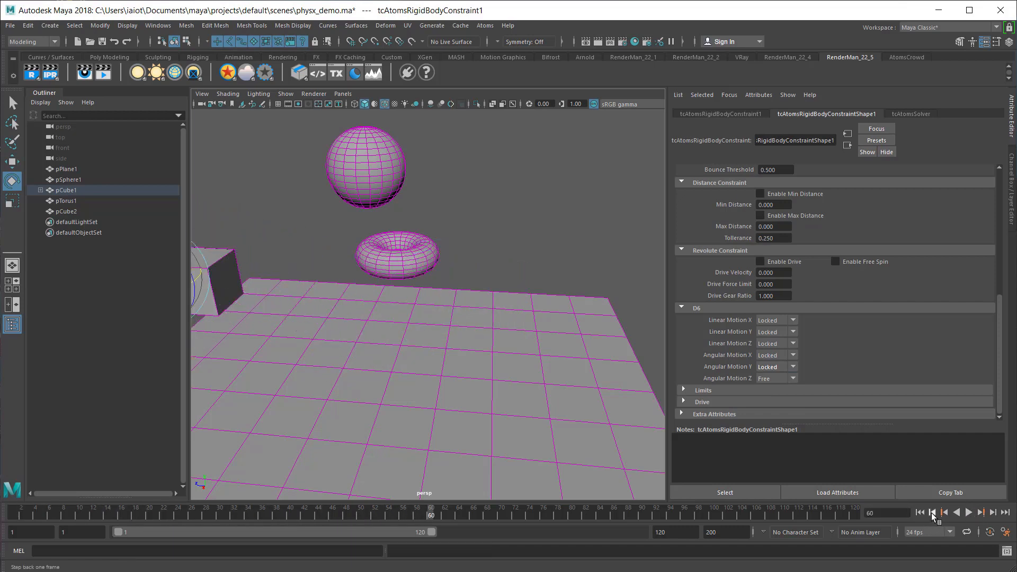
pyautogui.click(920, 512)
# Set the D6 constraint's Angular Motion Z to Limit and expand the D6 Limits settings.
pyautogui.click(787, 380)
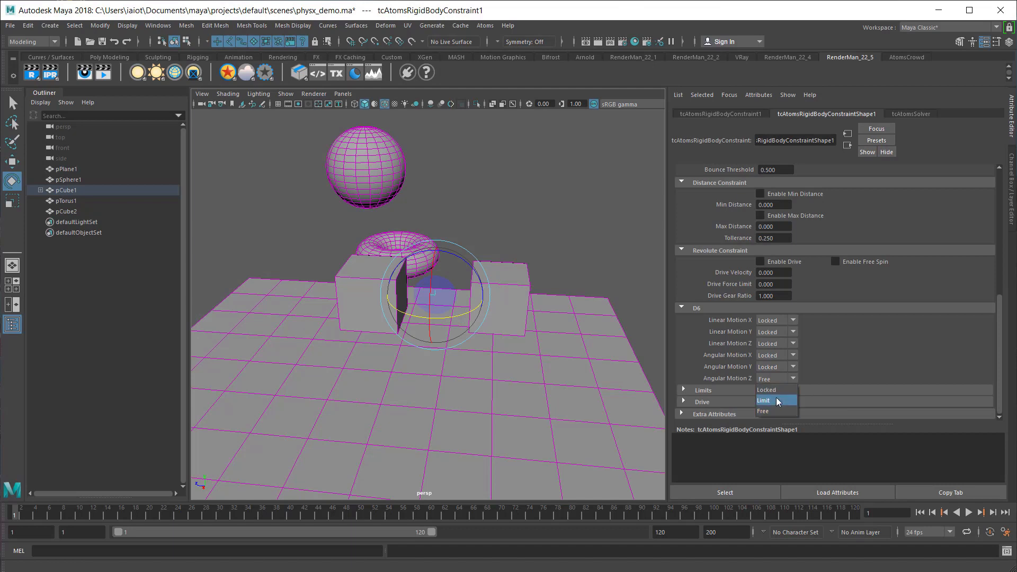
pyautogui.click(776, 401)
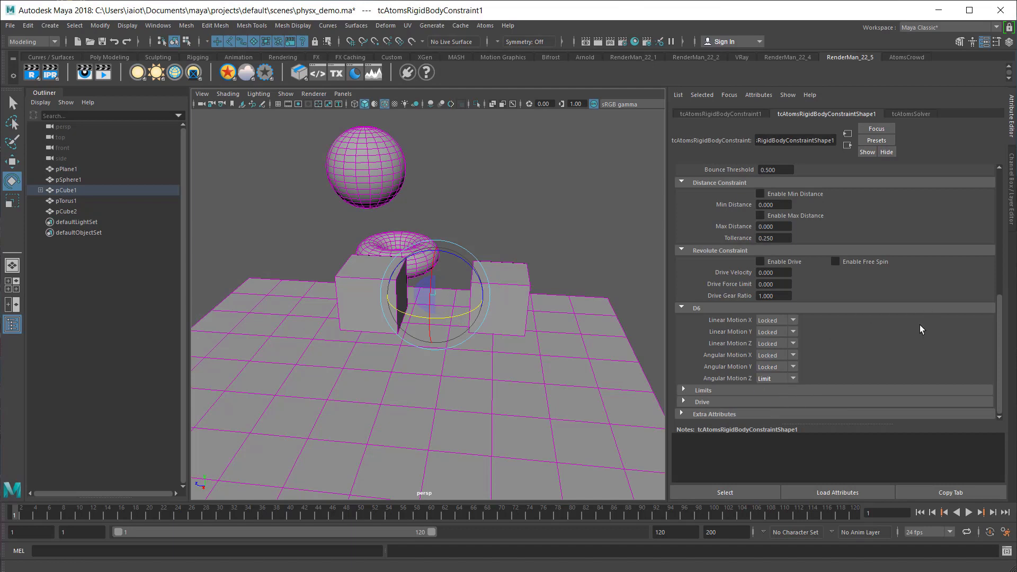
pyautogui.click(714, 390)
pyautogui.scroll(-3, 948, 311)
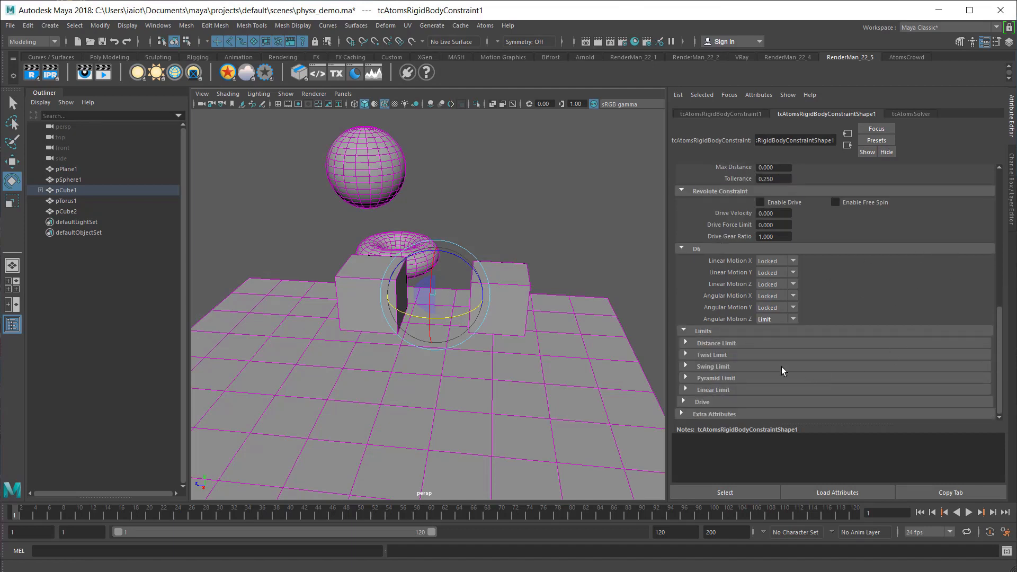
# Expand the Twist Limit settings of the D6 constraint and set its Angular Motion X to Limit.
pyautogui.click(702, 343)
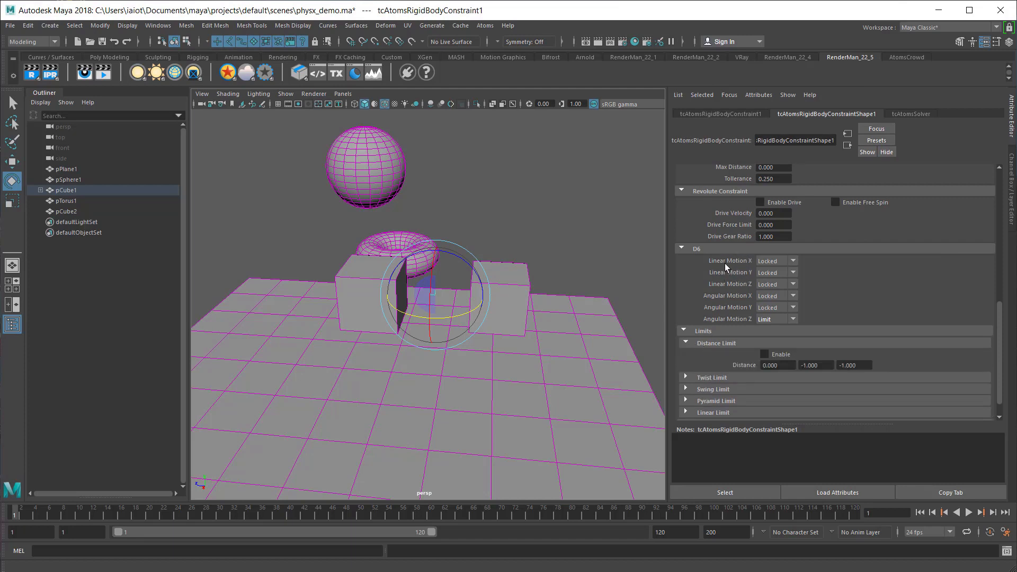
pyautogui.click(706, 343)
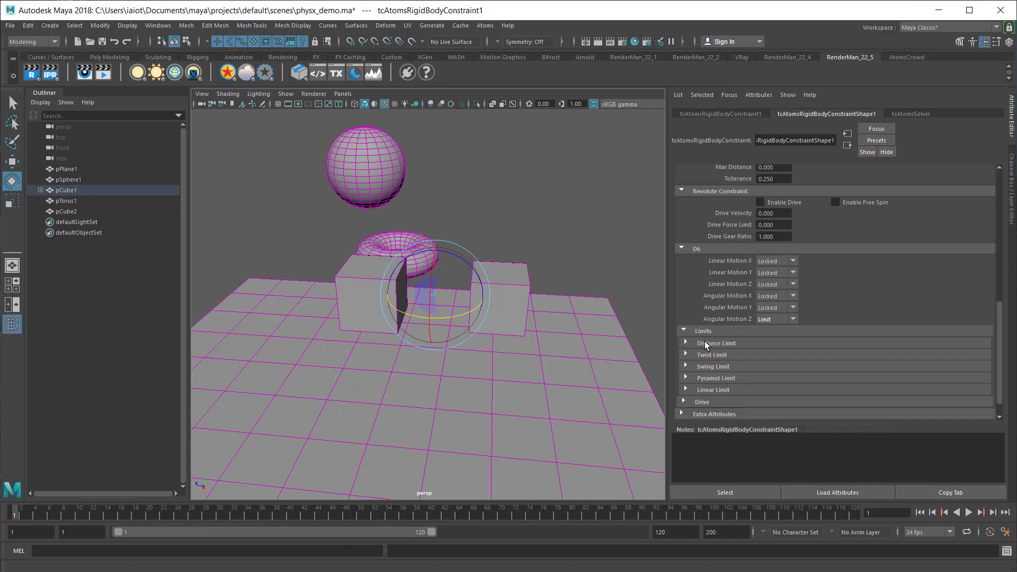
pyautogui.click(704, 356)
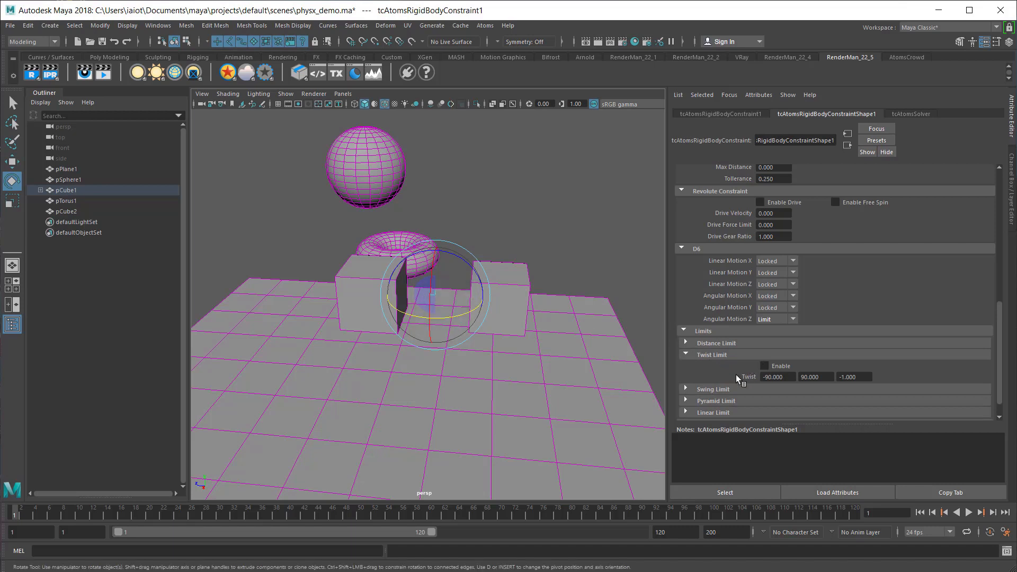
pyautogui.click(779, 308)
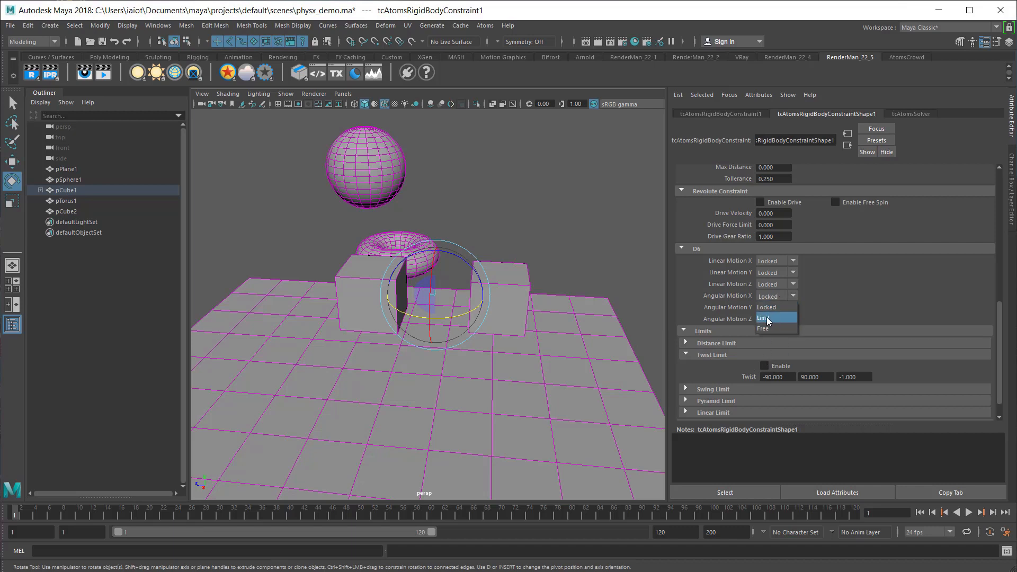
pyautogui.click(766, 318)
# Enable the D6 constraint's Twist Limit and set its twist range to -45 and 45.
pyautogui.keyDown('alt'); pyautogui.moveTo(329, 345); pyautogui.dragTo(447, 345, button='right'); pyautogui.keyUp('alt')
pyautogui.keyDown('alt'); pyautogui.moveTo(477, 350); pyautogui.dragTo(473, 268); pyautogui.keyUp('alt')
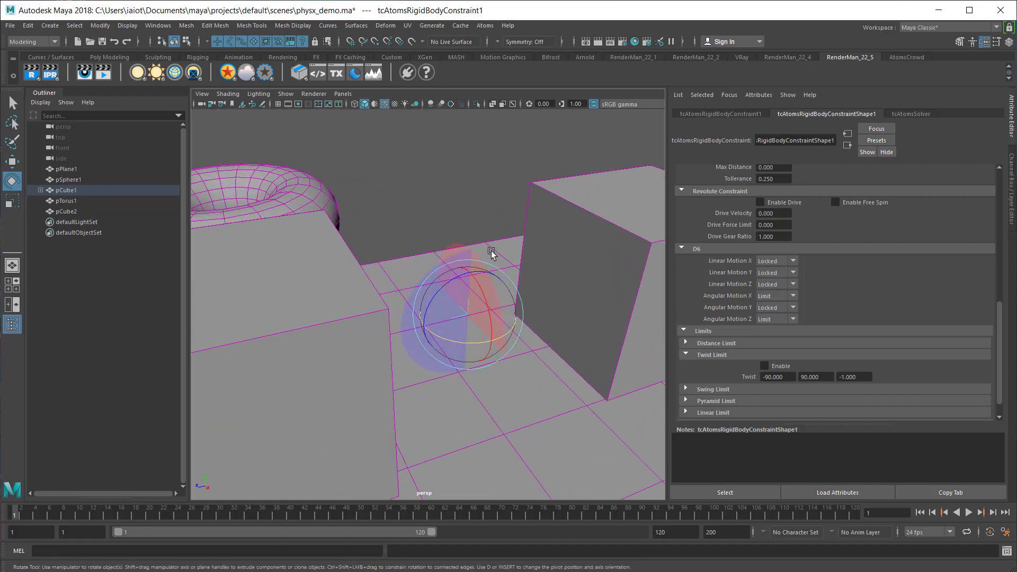
pyautogui.click(781, 367)
pyautogui.moveTo(788, 374); pyautogui.dragTo(744, 377)
pyautogui.write('-45')
pyautogui.press('Tab')
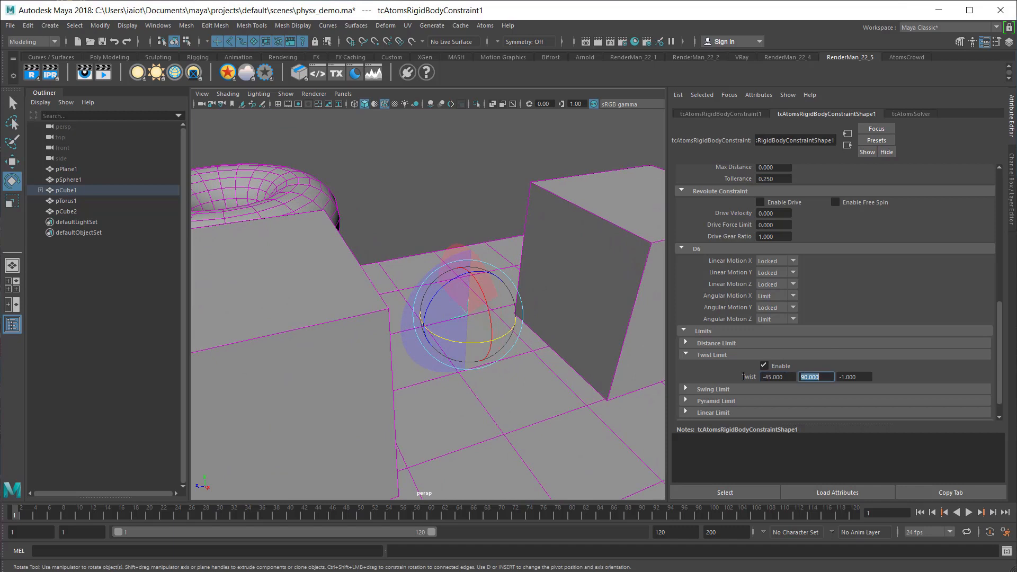
pyautogui.write('45')
pyautogui.press('Return')
# Expand the Swing Limit and Pyramid Limit settings, enable the Swing Limit, and set its second swing value to 60.
pyautogui.keyDown('alt'); pyautogui.moveTo(581, 267); pyautogui.dragTo(564, 285); pyautogui.keyUp('alt')
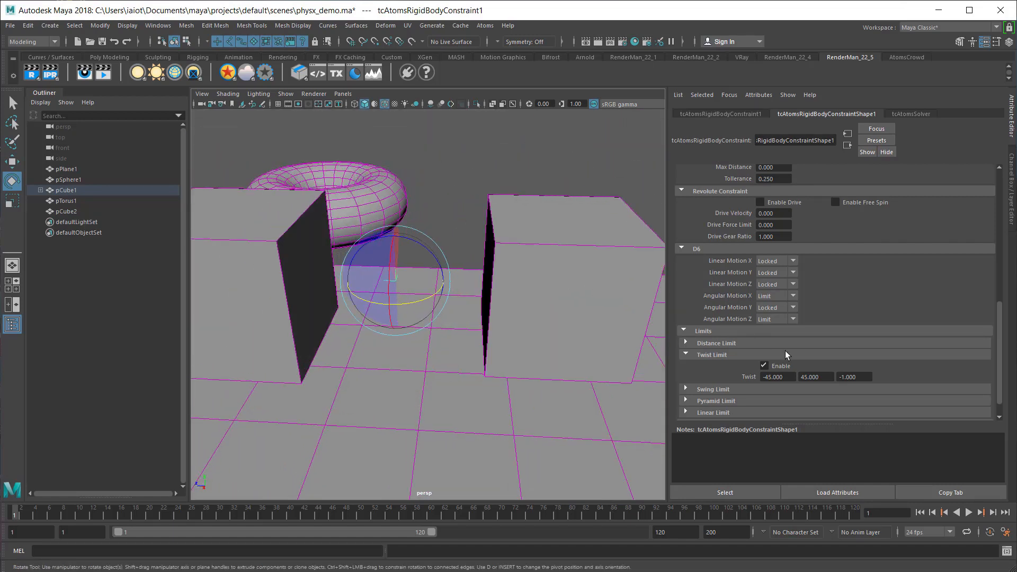
pyautogui.click(727, 390)
pyautogui.scroll(-2, 728, 387)
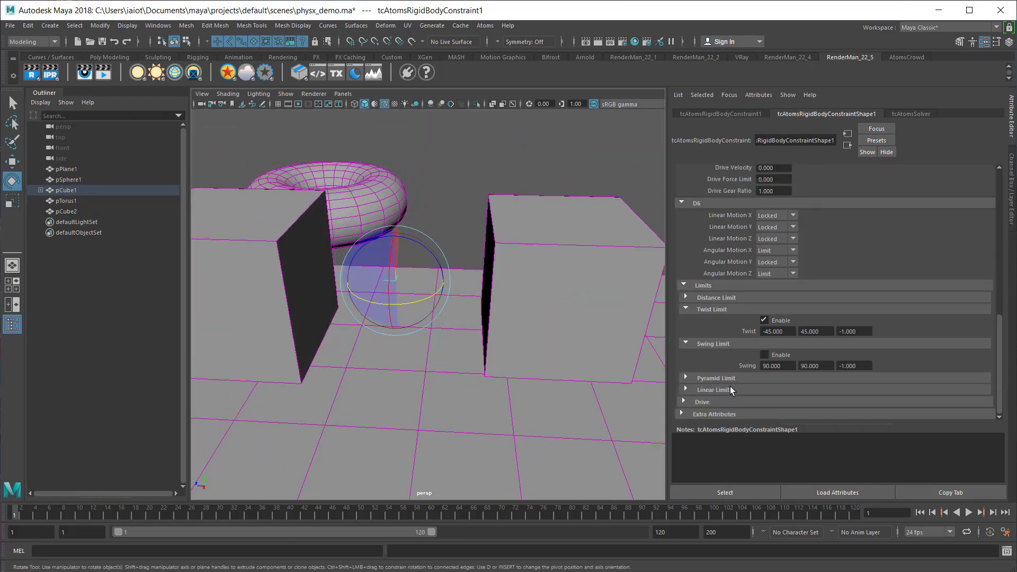
pyautogui.click(720, 379)
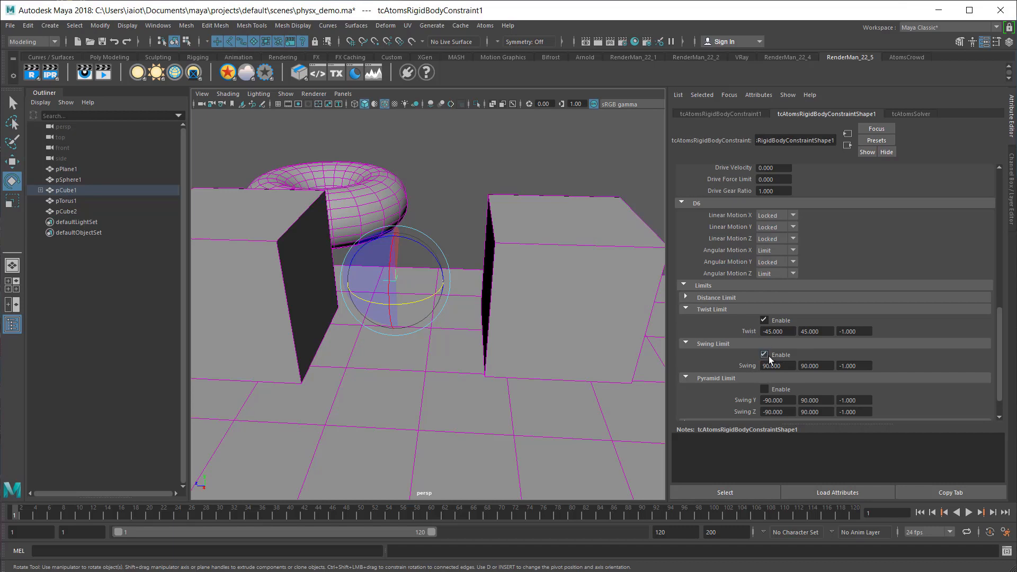
pyautogui.click(804, 366)
pyautogui.write('60')
pyautogui.press('Return')
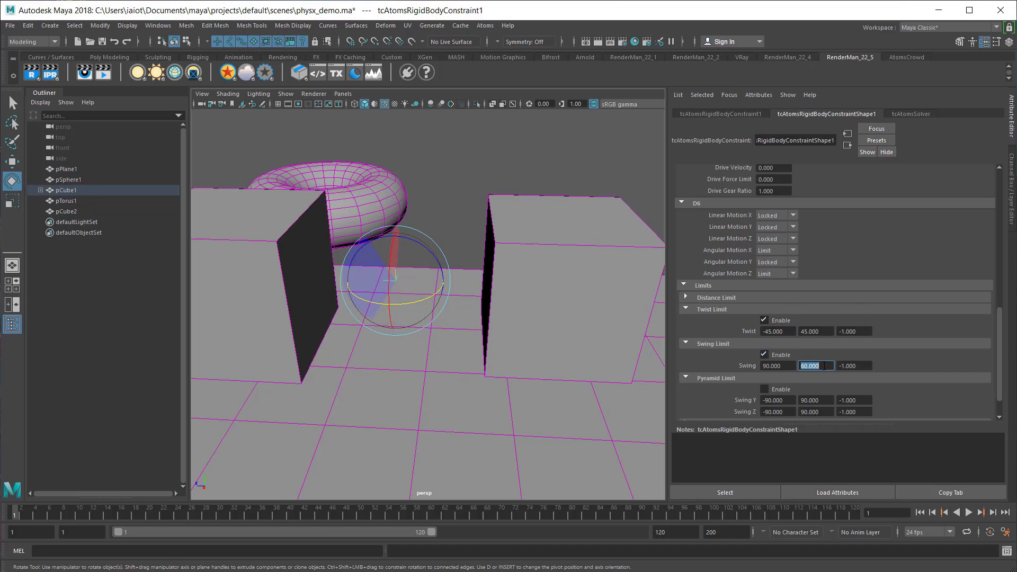
# Set the D6 constraint's Angular Motion Y to Limit and the first Swing Limit value to 50.
pyautogui.click(787, 369)
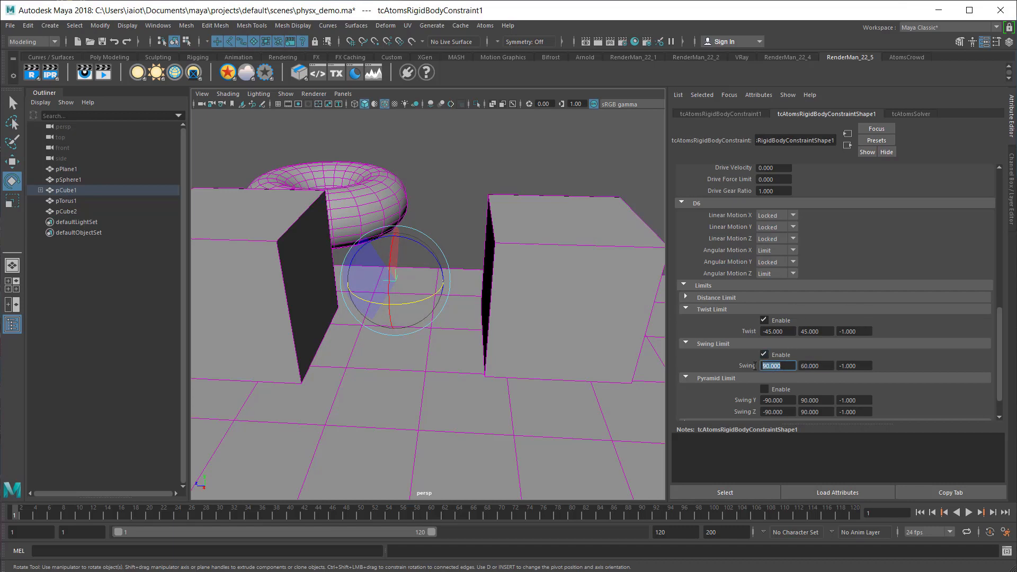
pyautogui.click(786, 271)
pyautogui.click(780, 284)
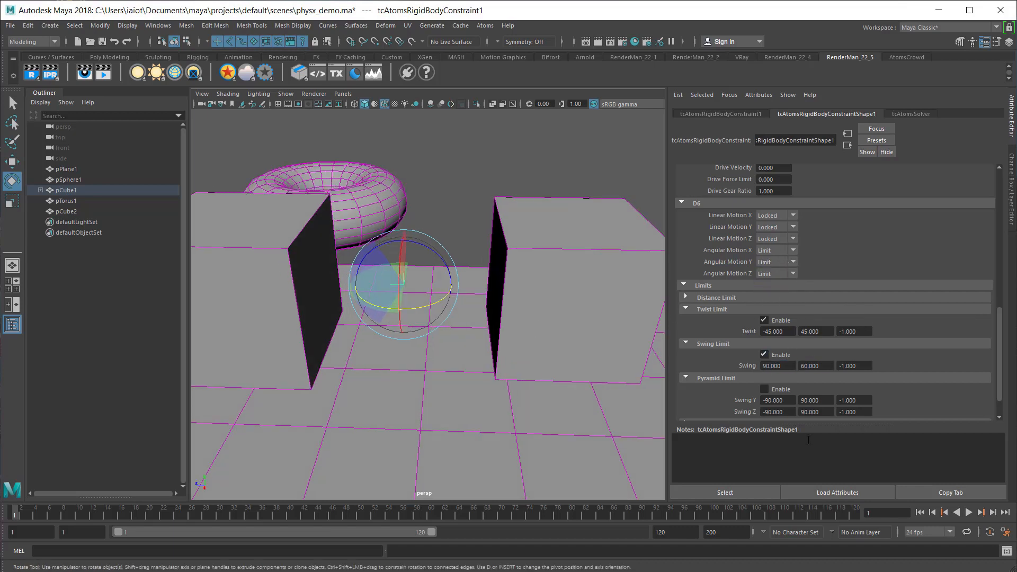
pyautogui.click(788, 367)
pyautogui.write('50')
pyautogui.press('Return')
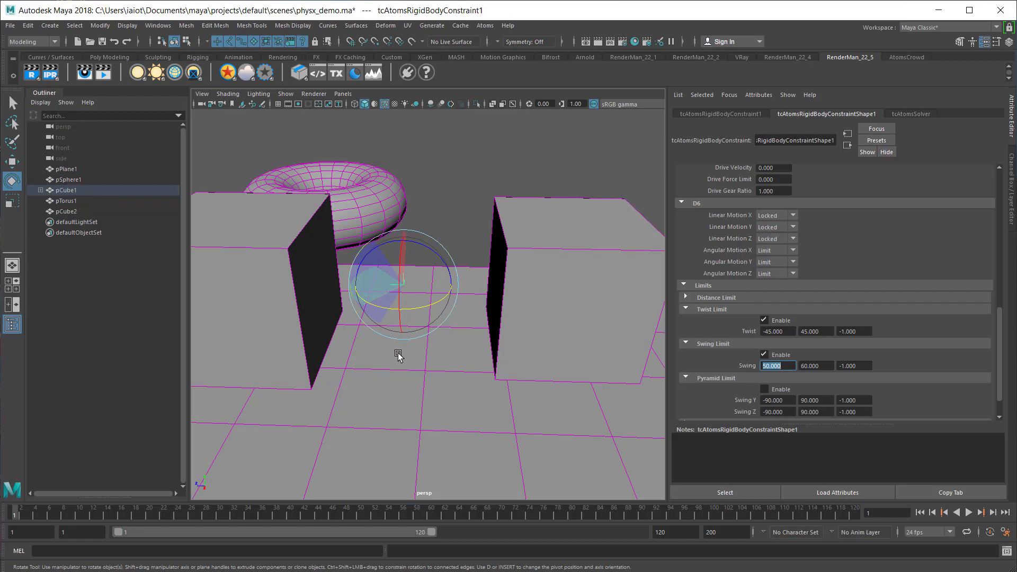
# Disable the D6 constraint's Swing Limit and enable the Pyramid Limit instead.
pyautogui.keyDown('alt'); pyautogui.moveTo(398, 355); pyautogui.dragTo(417, 337); pyautogui.keyUp('alt')
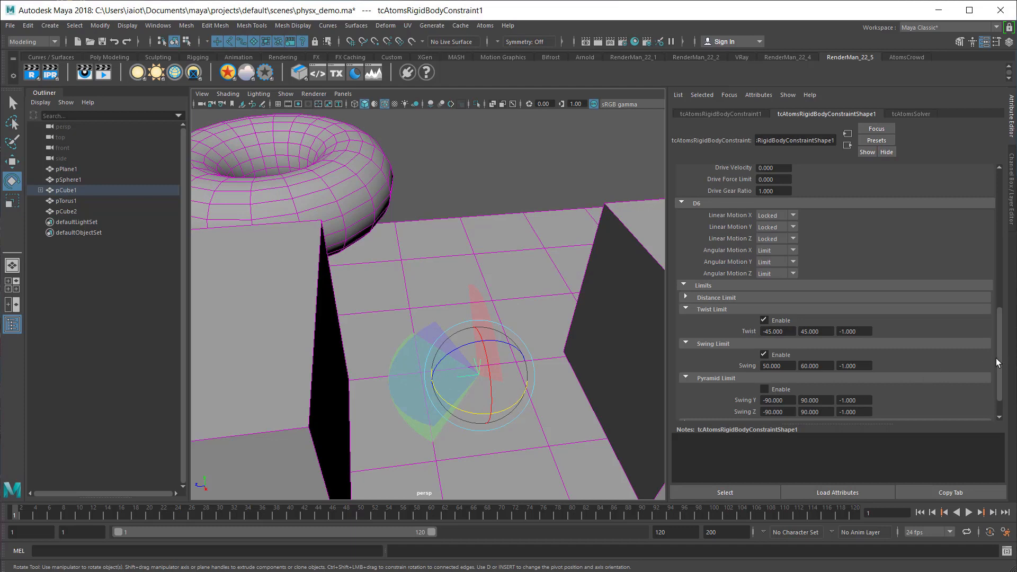
pyautogui.scroll(-2, 997, 363)
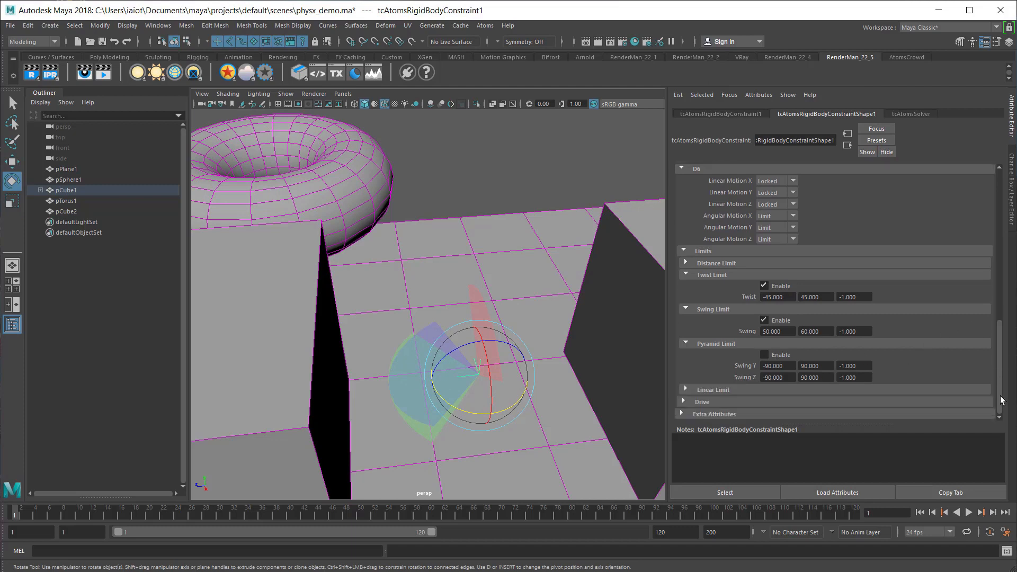
pyautogui.click(764, 321)
pyautogui.click(764, 354)
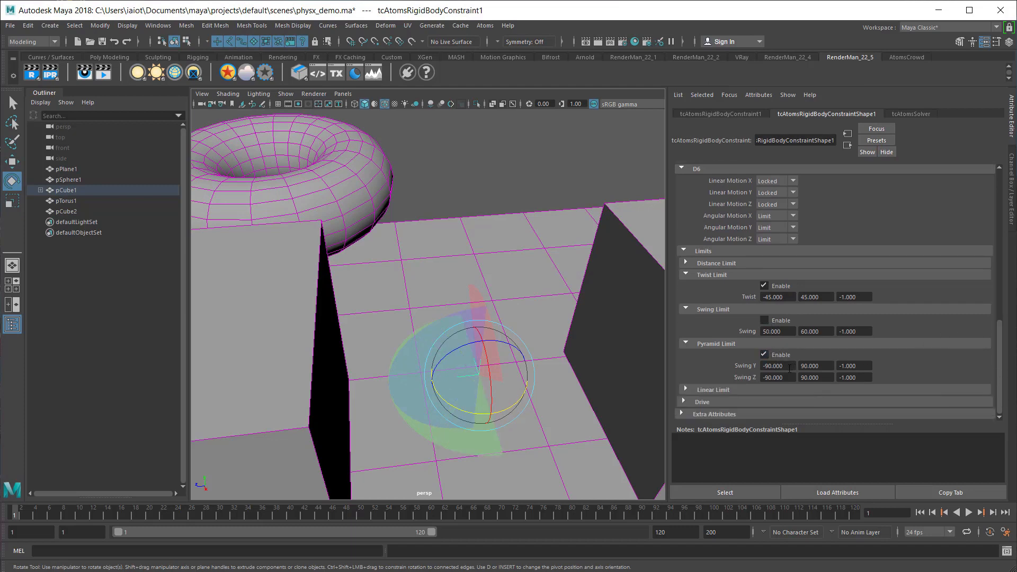
# Set the Pyramid Limit's Swing Y range to -40 and 20.
pyautogui.click(789, 368)
pyautogui.write('-40')
pyautogui.press('Tab')
pyautogui.write('40')
pyautogui.press('Return')
# Set the Pyramid Limit's Swing Z range to -10 and 50.
pyautogui.keyDown('alt'); pyautogui.moveTo(559, 339); pyautogui.dragTo(556, 334); pyautogui.keyUp('alt')
pyautogui.moveTo(782, 380); pyautogui.dragTo(758, 378)
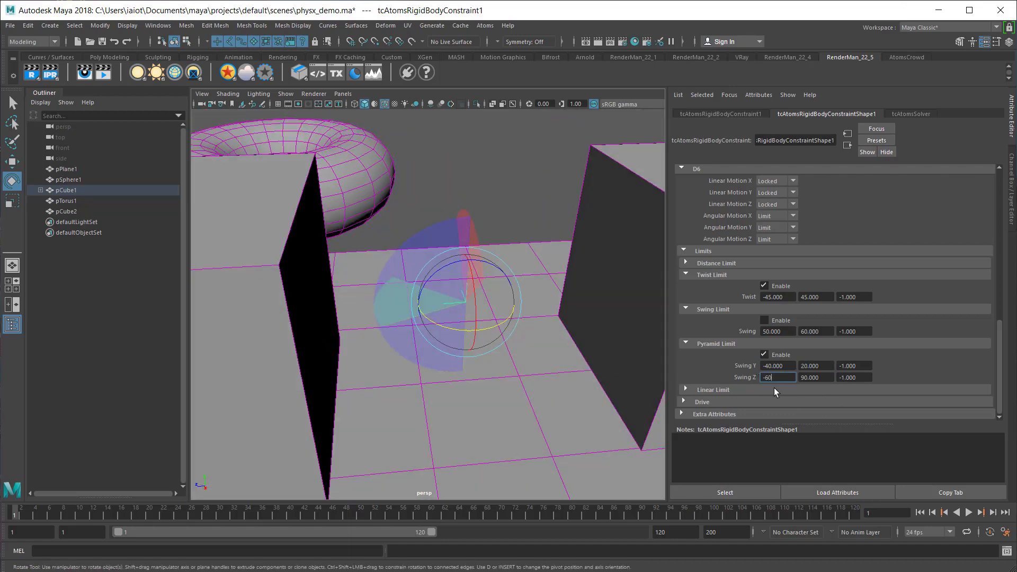
pyautogui.write('-60')
pyautogui.press('Return')
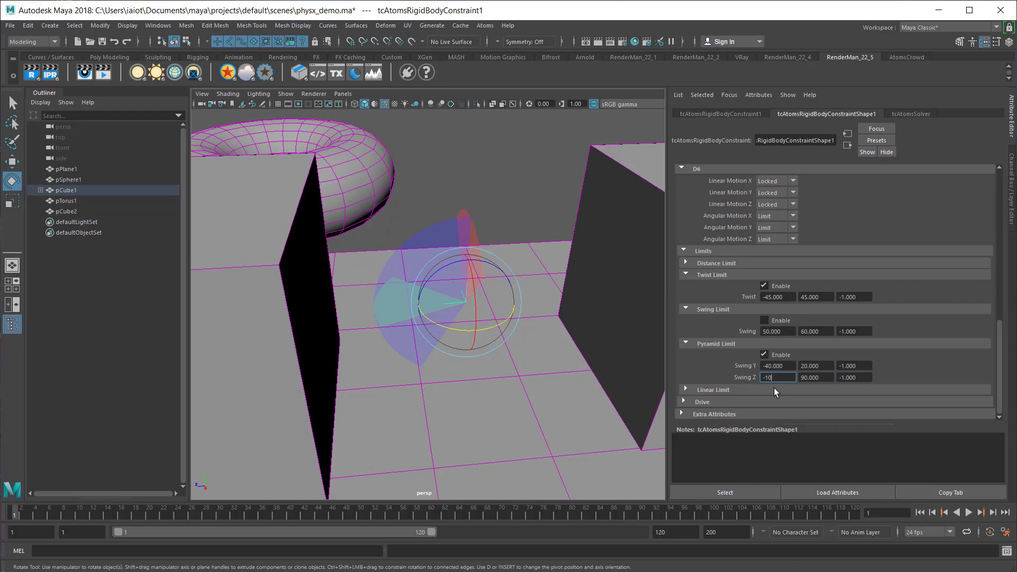
pyautogui.press('Tab')
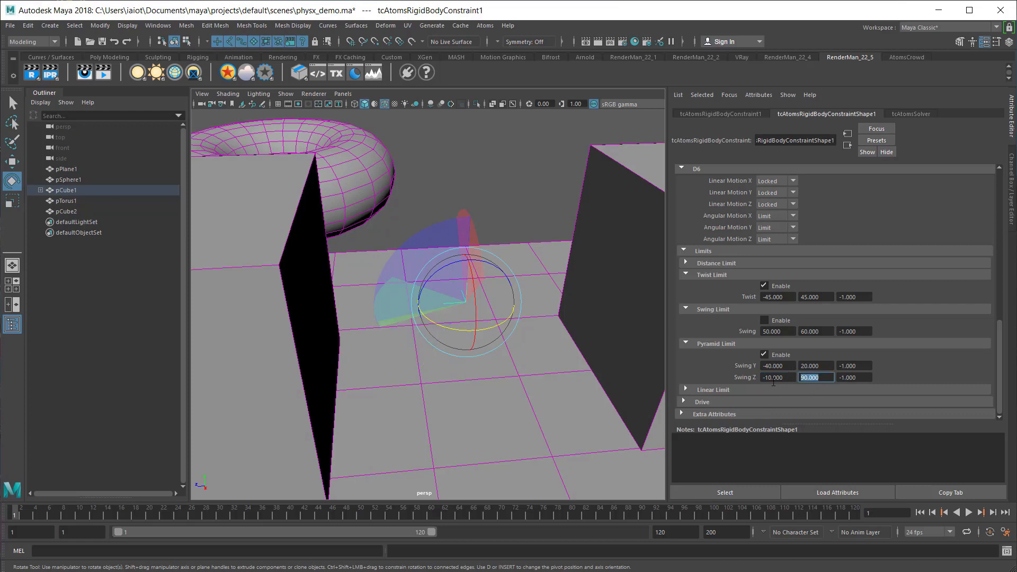
pyautogui.write('50')
pyautogui.press('Return')
# Play the simulation to check the D6 constraint with the twist and pyramid limits, and return to the first frame.
pyautogui.press('f')
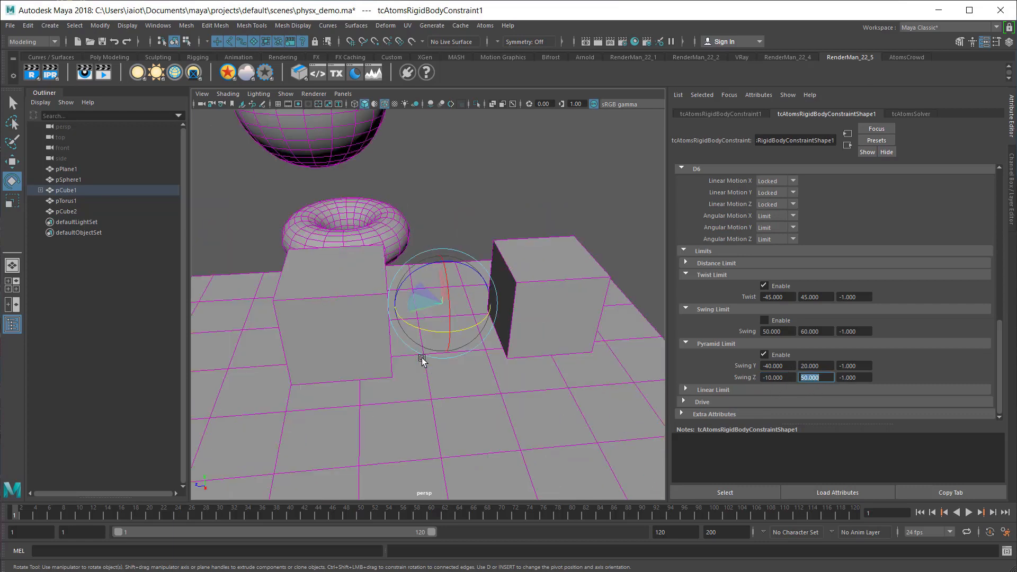
pyautogui.moveTo(447, 396)
pyautogui.keyDown('alt'); pyautogui.mouseDown()
pyautogui.moveTo(439, 382)
pyautogui.moveTo(440, 398)
pyautogui.mouseUp(); pyautogui.keyUp('alt')
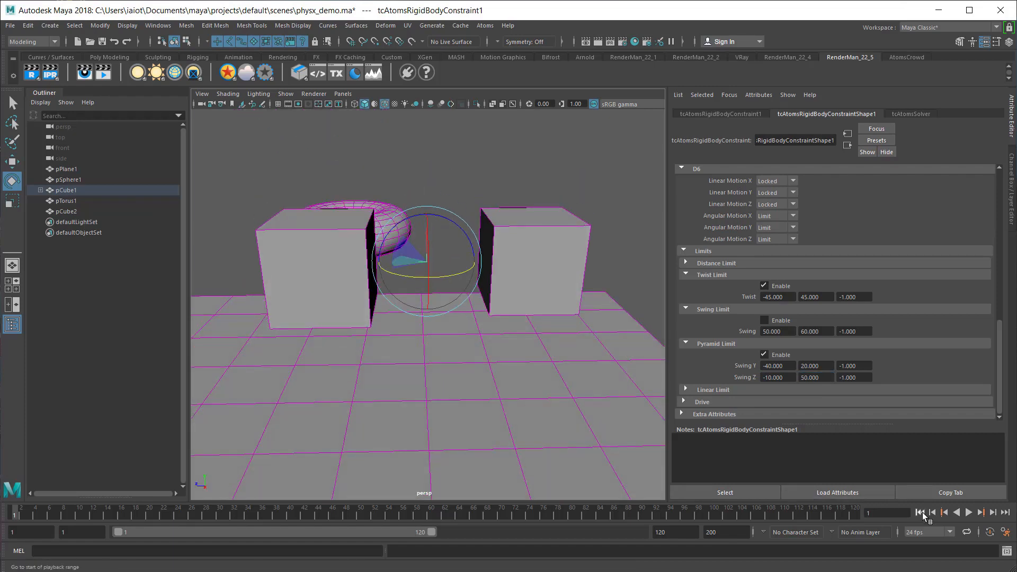
pyautogui.click(969, 513)
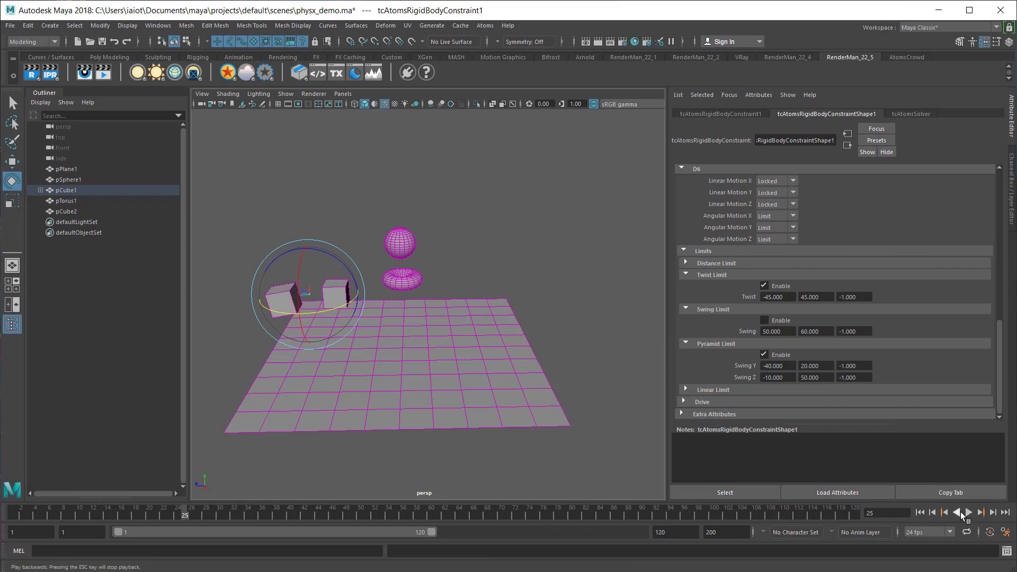
pyautogui.click(920, 513)
pyautogui.scroll(5, 409, 238)
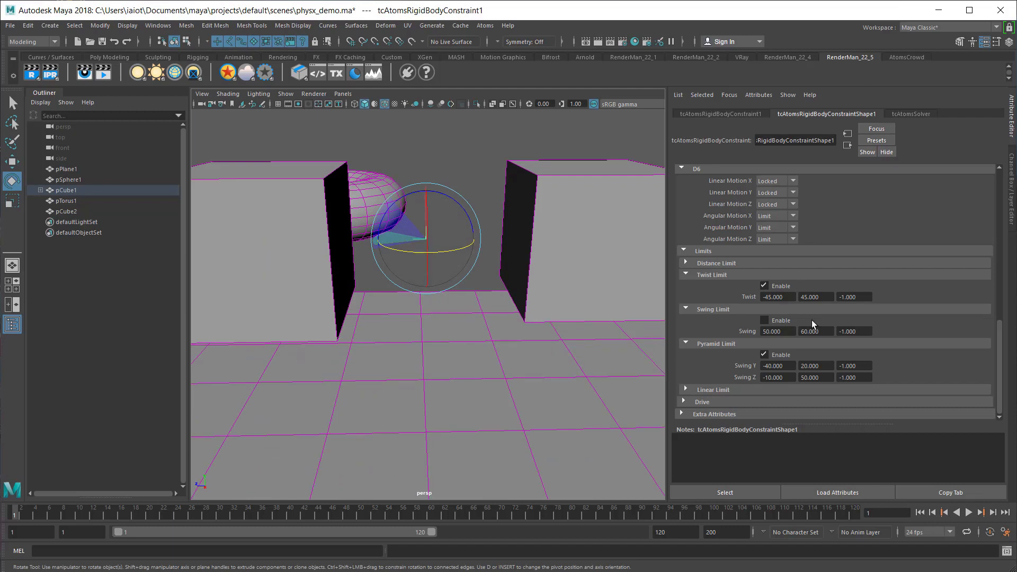
# Expand the D6 Drive settings and examine the velocity, drive pose, Drive X, Drive Y and Drive Z options.
pyautogui.click(705, 405)
pyautogui.scroll(-3, 725, 252)
pyautogui.scroll(-2, 726, 356)
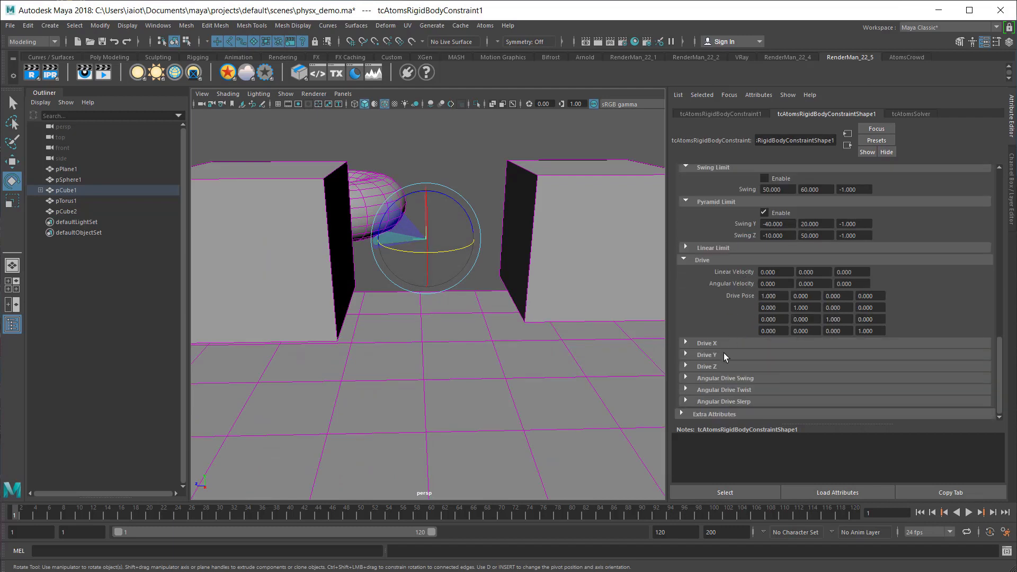
pyautogui.click(718, 344)
pyautogui.scroll(-3, 722, 374)
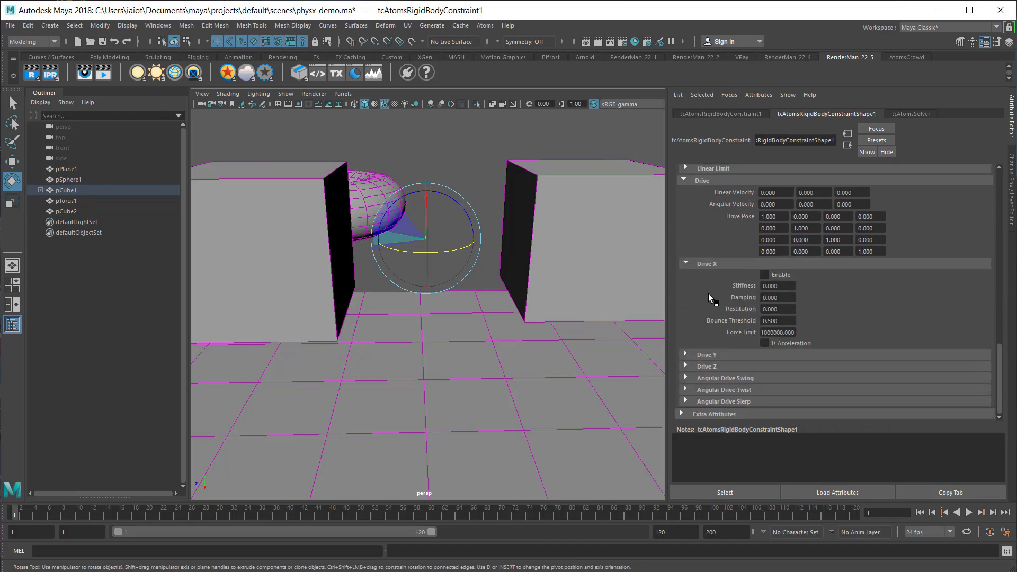
pyautogui.click(711, 355)
pyautogui.scroll(-3, 723, 353)
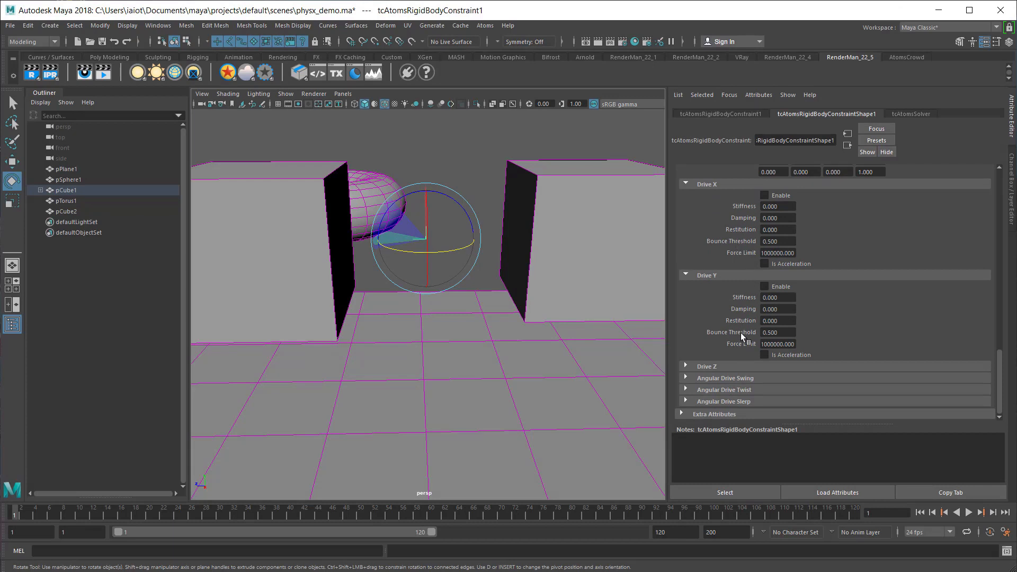
pyautogui.scroll(2, 747, 302)
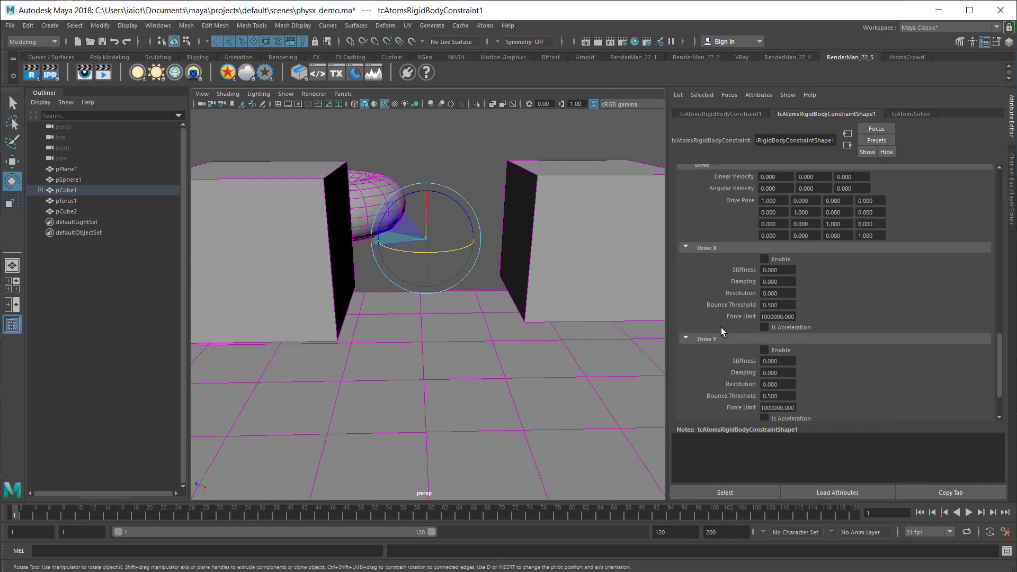
pyautogui.scroll(-2, 726, 297)
pyautogui.click(723, 367)
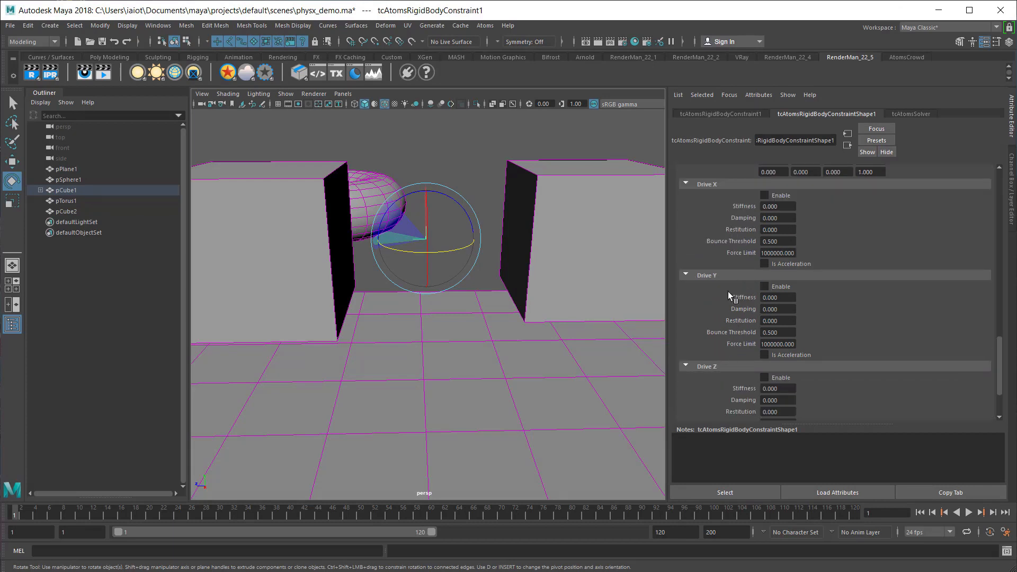
pyautogui.scroll(-3, 726, 360)
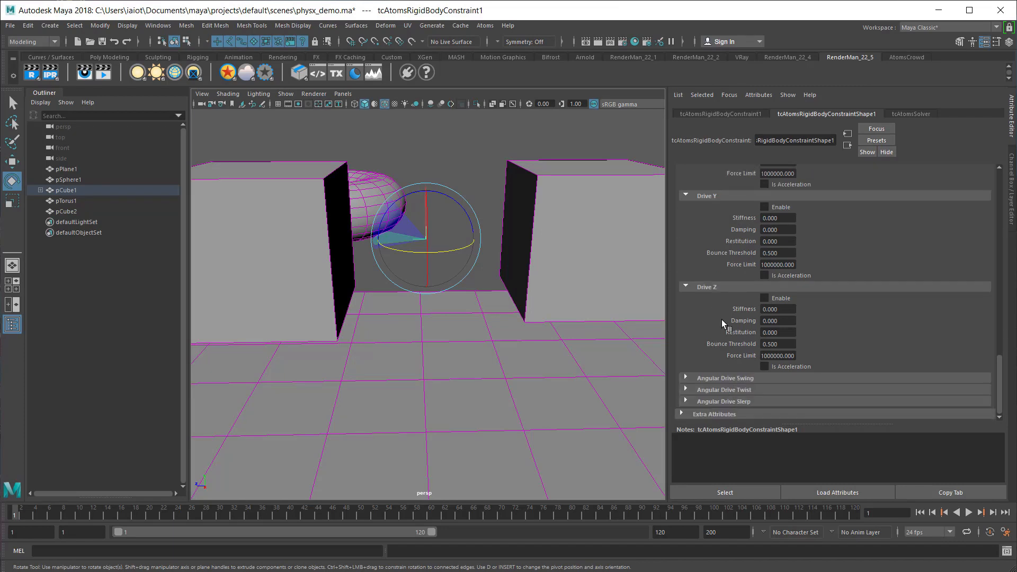
pyautogui.scroll(3, 726, 302)
pyautogui.scroll(-3, 745, 350)
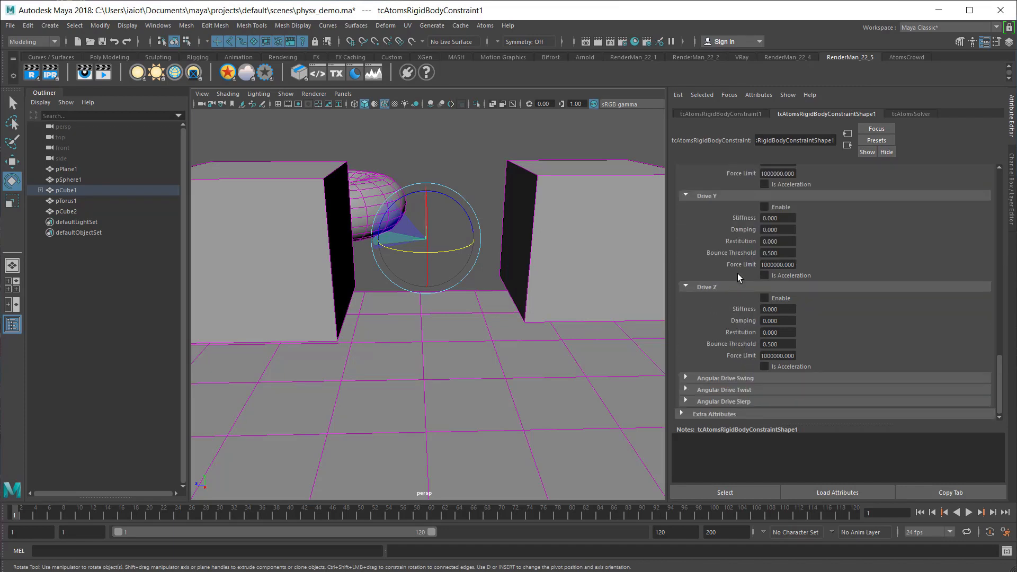
# Expand and examine the Angular Drive Swing, Angular Drive Twist and Angular Drive Slerp options.
pyautogui.click(732, 379)
pyautogui.scroll(-3, 733, 340)
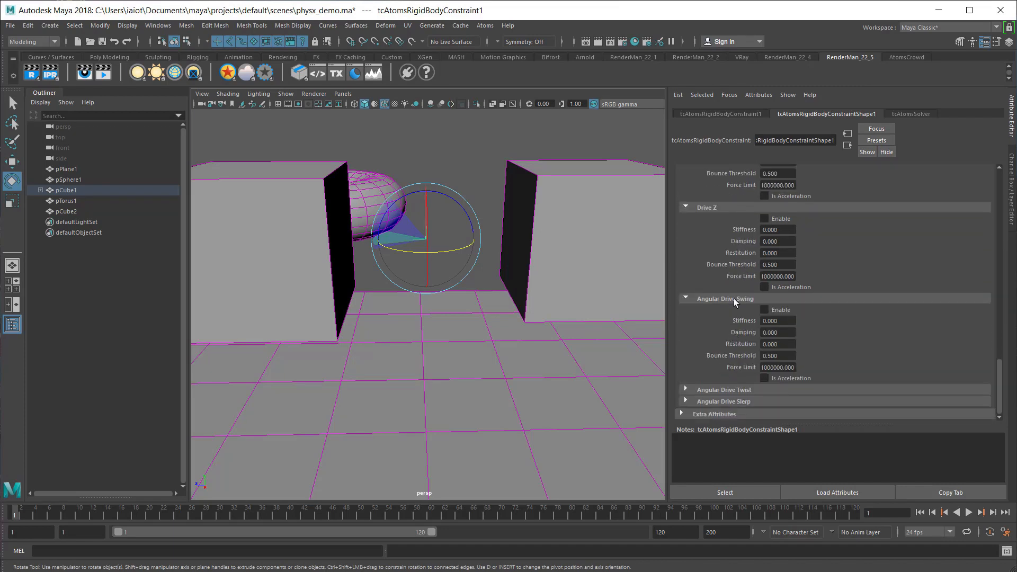
pyautogui.click(718, 391)
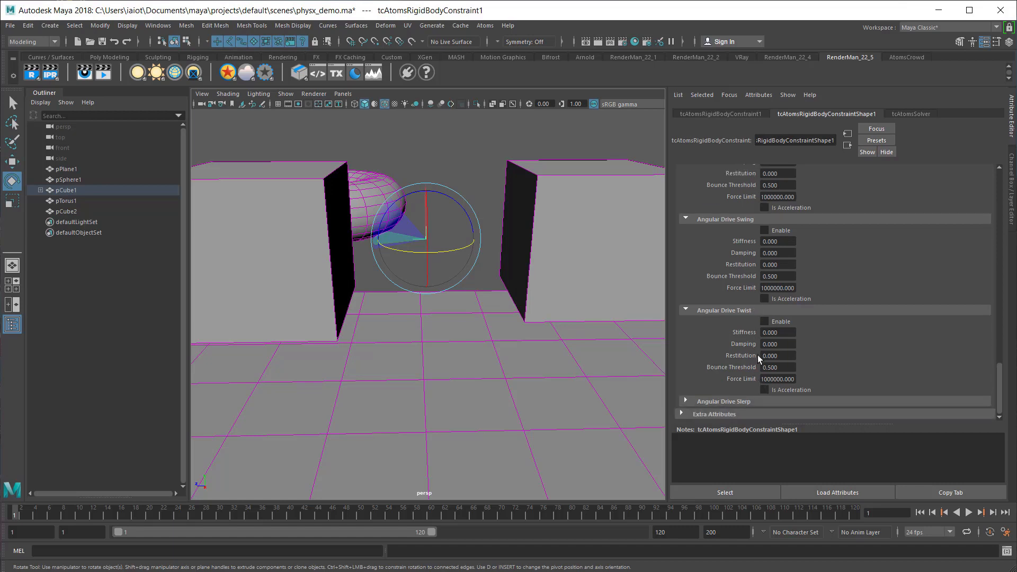
pyautogui.click(731, 401)
pyautogui.scroll(-2, 744, 386)
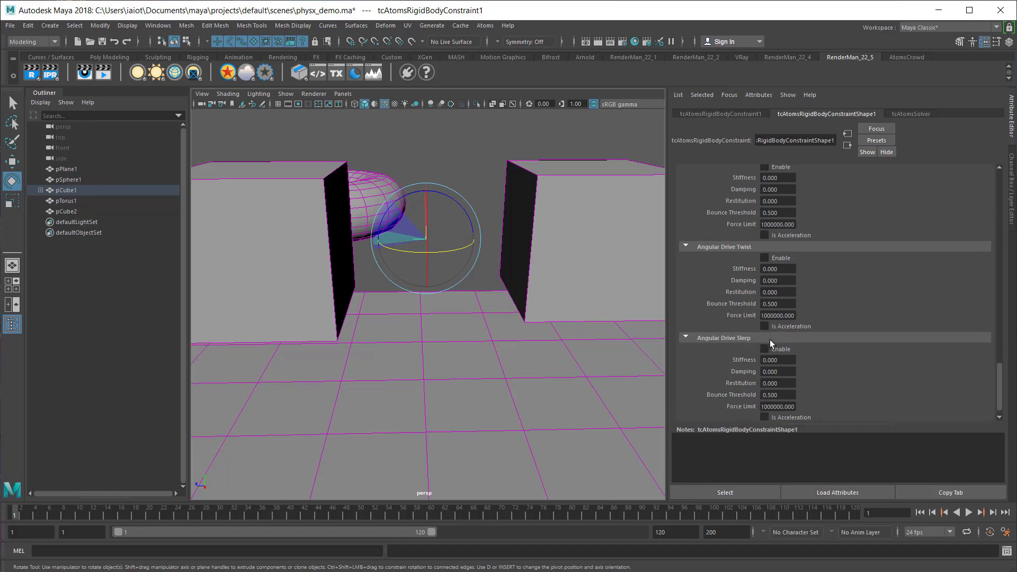
pyautogui.scroll(1, 769, 365)
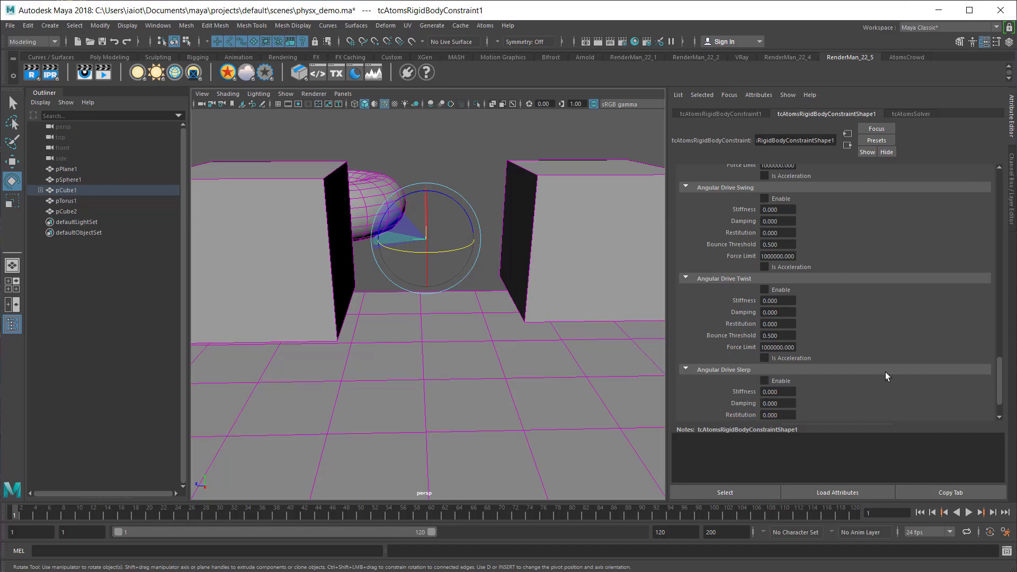
pyautogui.scroll(7, 885, 375)
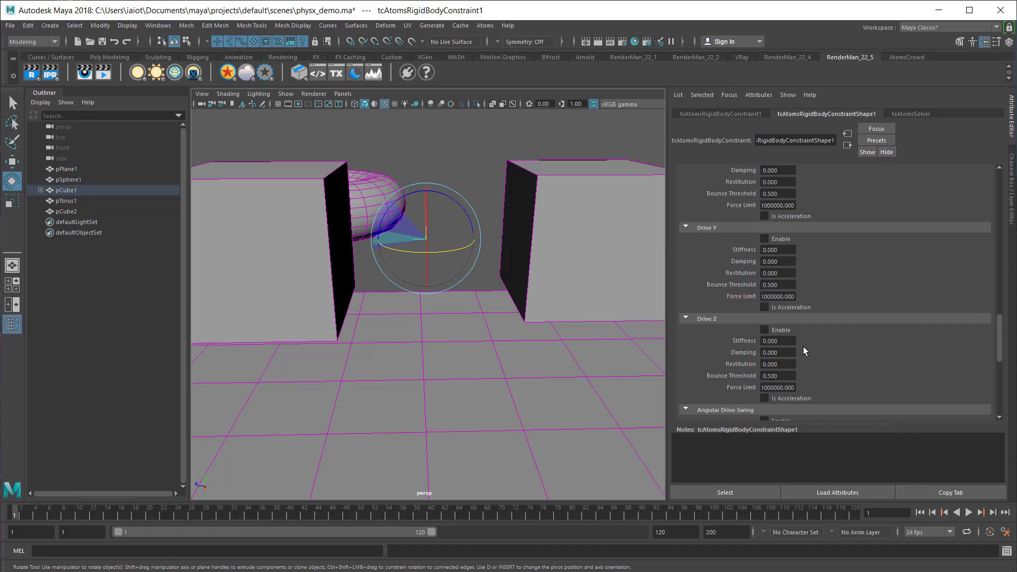
# Review the per-axis and angular drive options, along with the Linear Velocity, Angular Velocity and Drive Pose matrix fields.
pyautogui.scroll(-2, 824, 345)
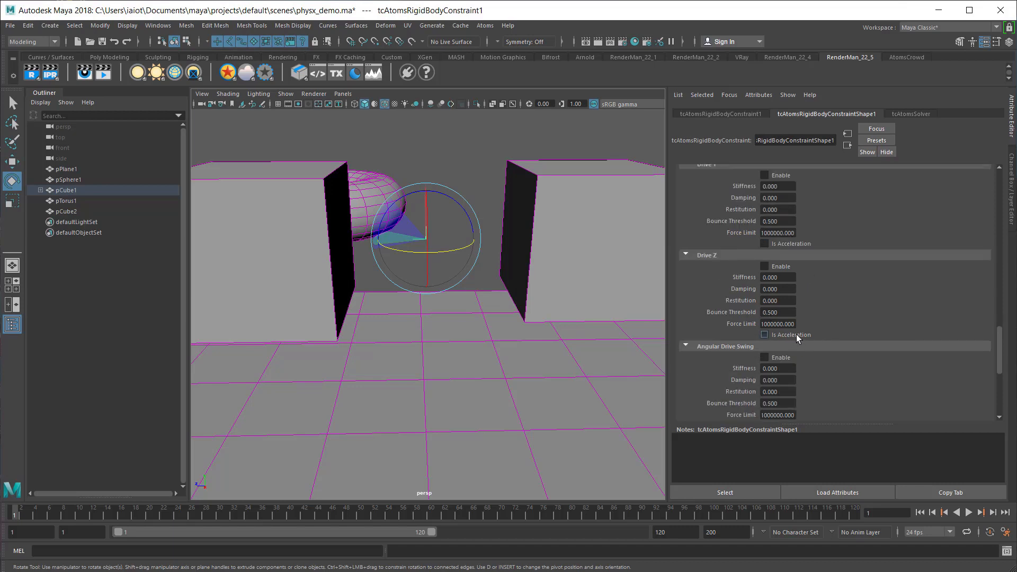
pyautogui.scroll(-2, 825, 380)
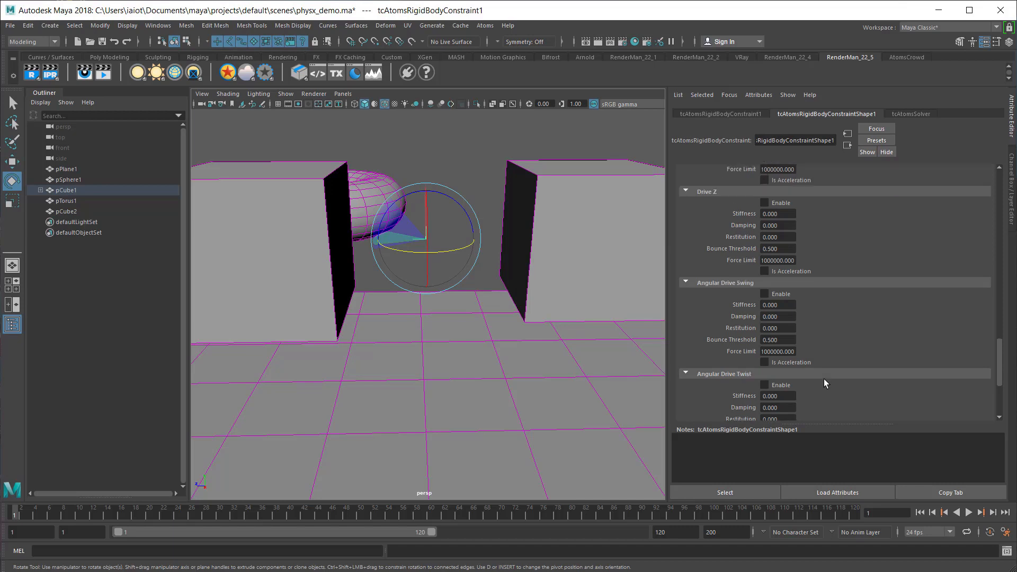
pyautogui.scroll(10, 816, 352)
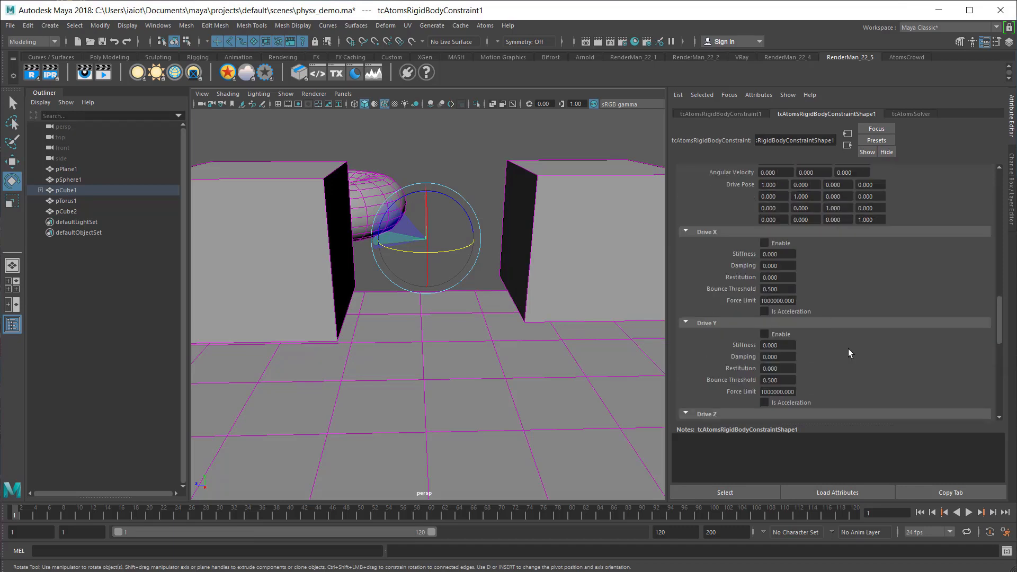
pyautogui.moveTo(779, 282)
pyautogui.mouseDown()
pyautogui.moveTo(758, 280)
pyautogui.moveTo(784, 289)
pyautogui.mouseUp()
pyautogui.moveTo(852, 304); pyautogui.dragTo(827, 303)
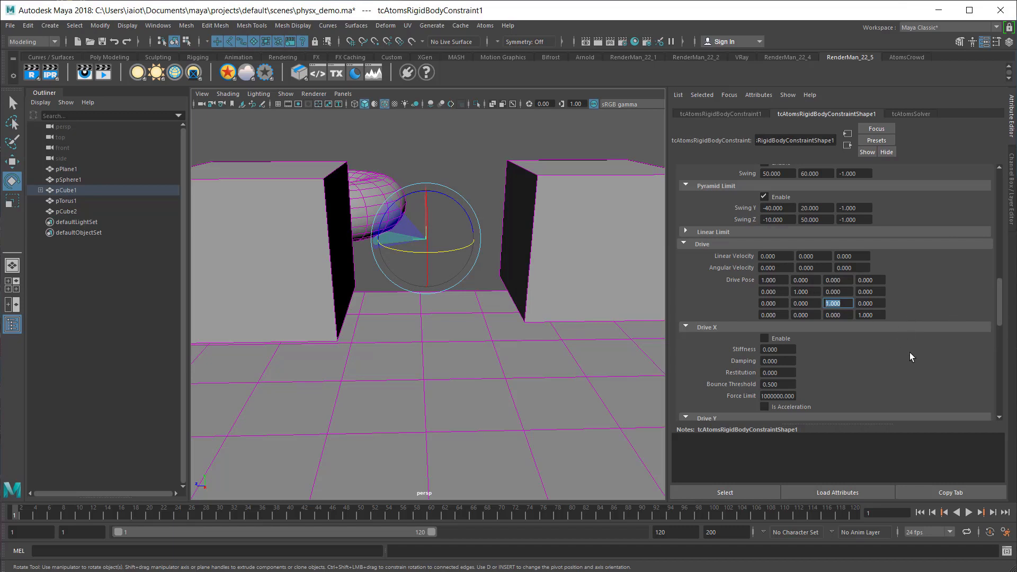
pyautogui.scroll(-5, 529, 375)
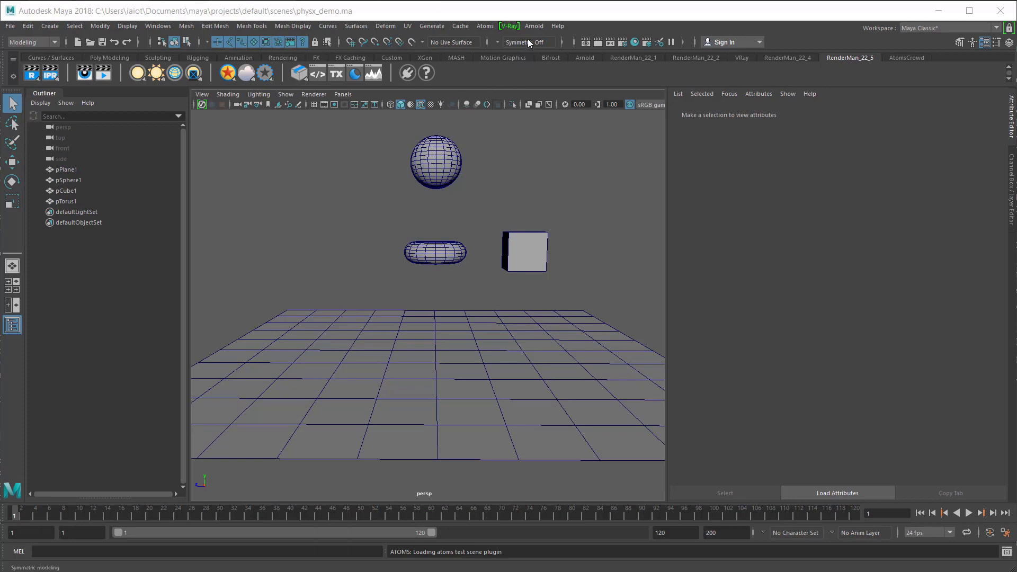
# Open the Atoms Editor and add a new simulation event.
pyautogui.click(485, 27)
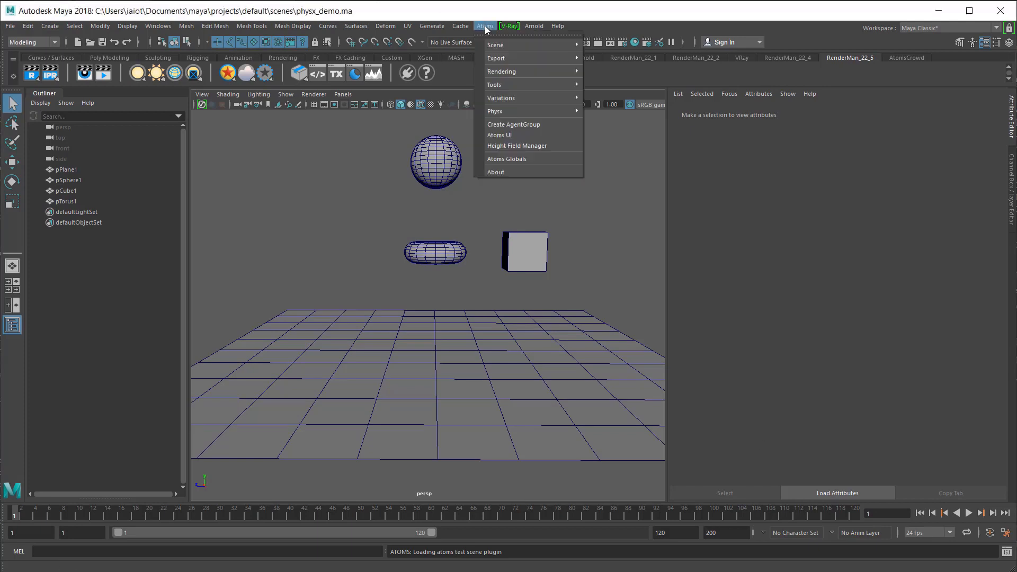
pyautogui.click(516, 135)
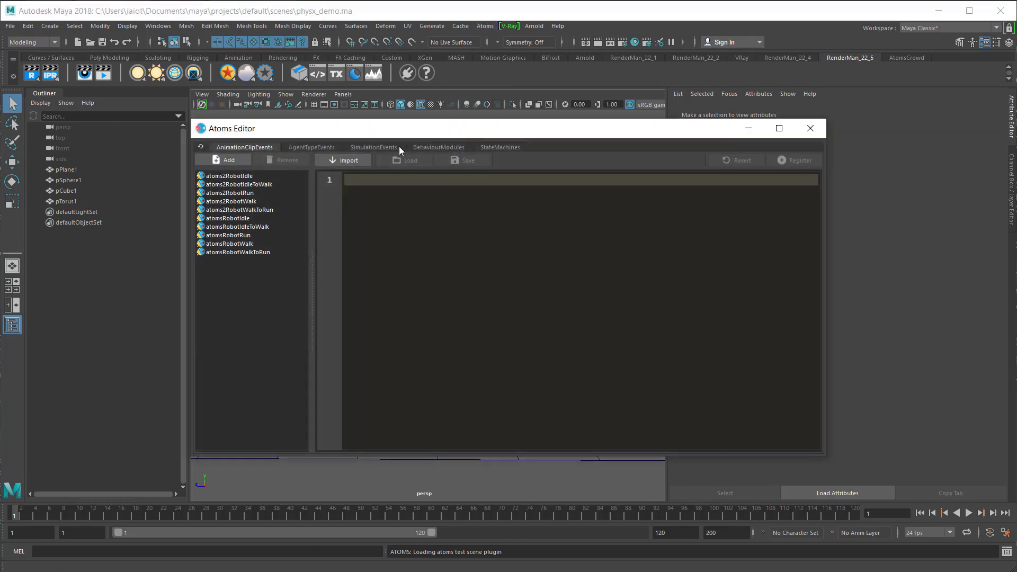
pyautogui.click(374, 147)
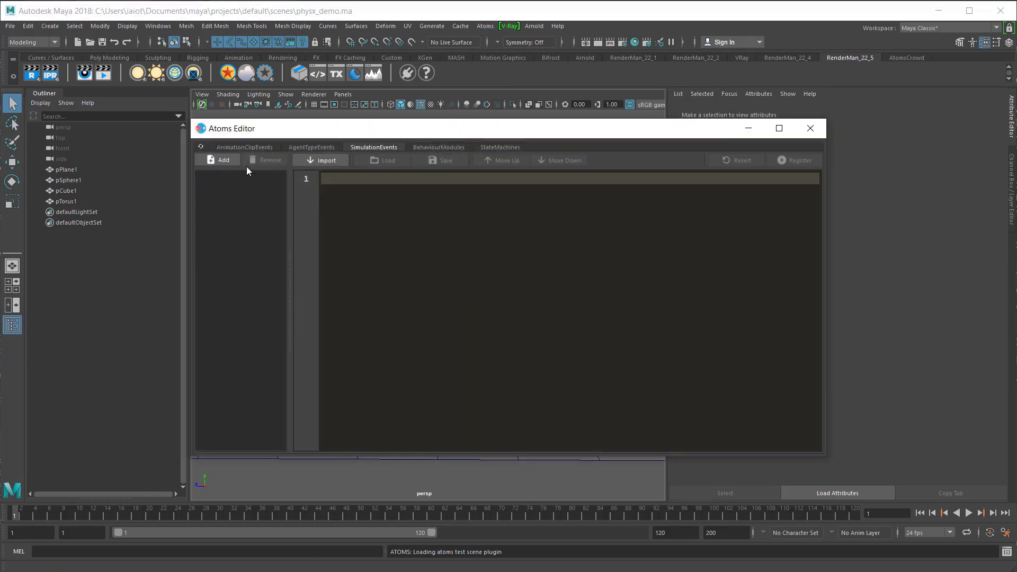
pyautogui.click(223, 160)
# Look over the event template's methods and add an "import AtomsMaya" line after the AtomsMath import.
pyautogui.scroll(-3, 328, 180)
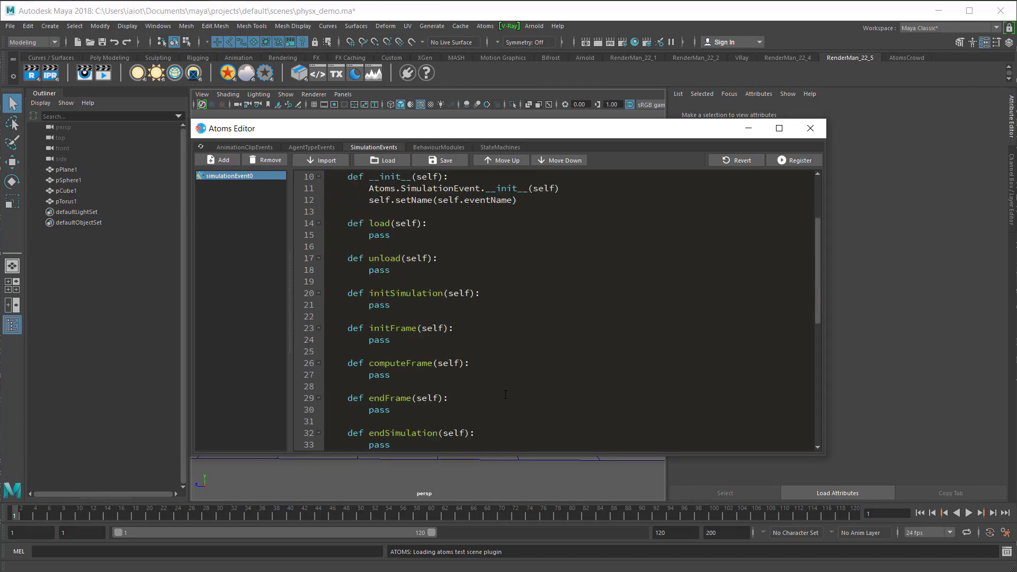
pyautogui.scroll(1, 427, 256)
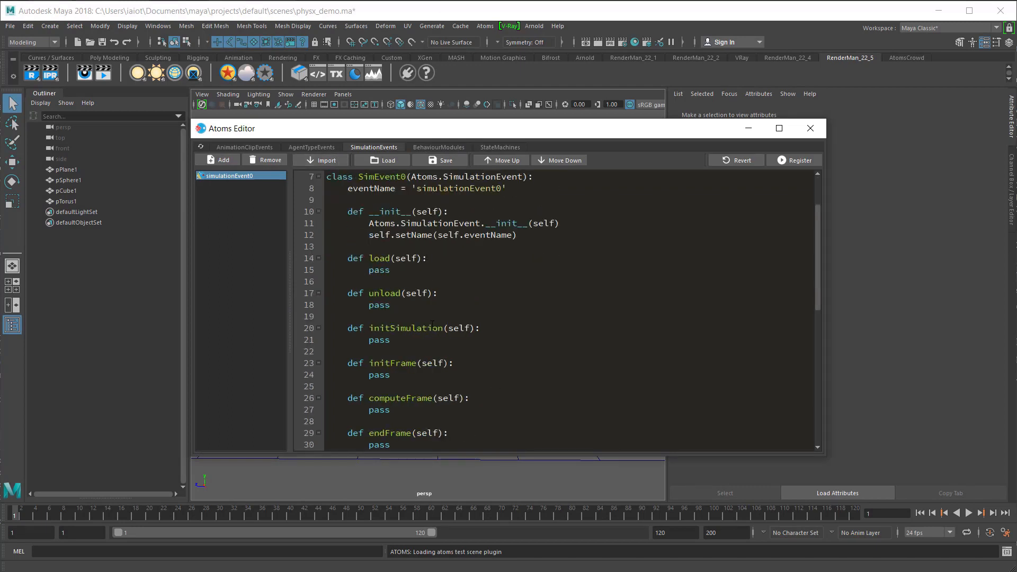
pyautogui.scroll(-1, 467, 352)
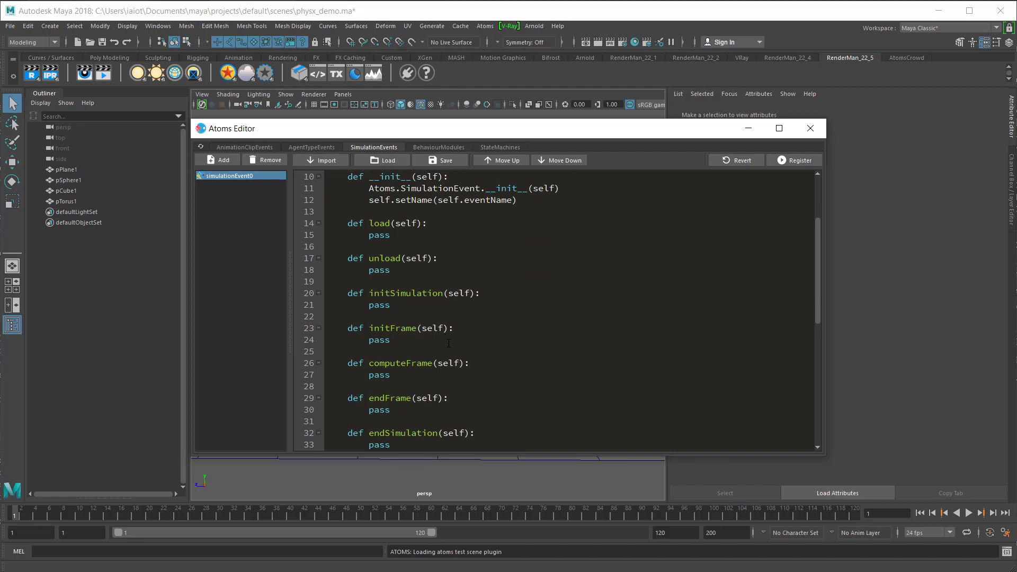
pyautogui.scroll(-1, 449, 343)
pyautogui.scroll(5, 435, 334)
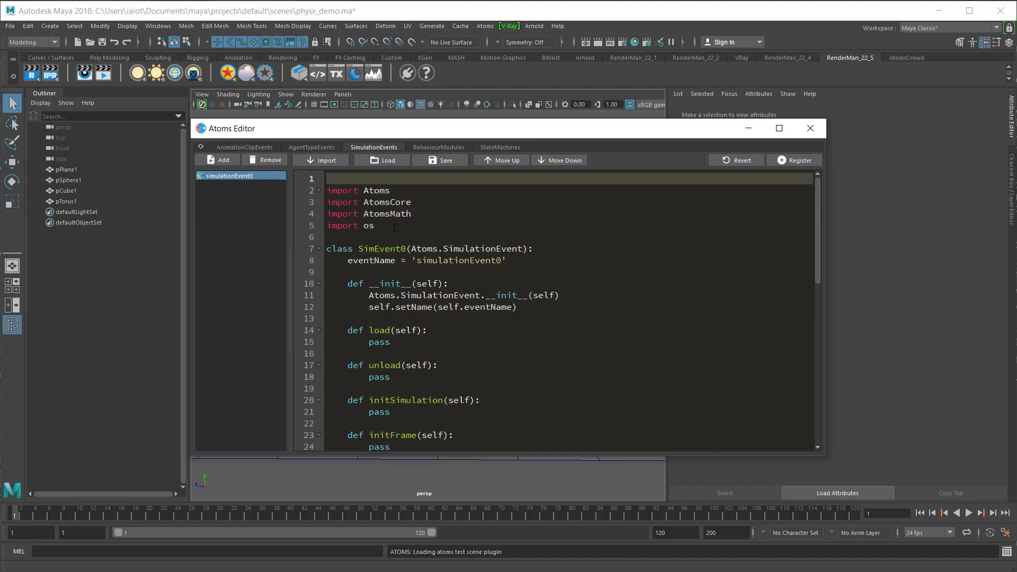
pyautogui.click(428, 214)
pyautogui.press('Return')
pyautogui.write('impo')
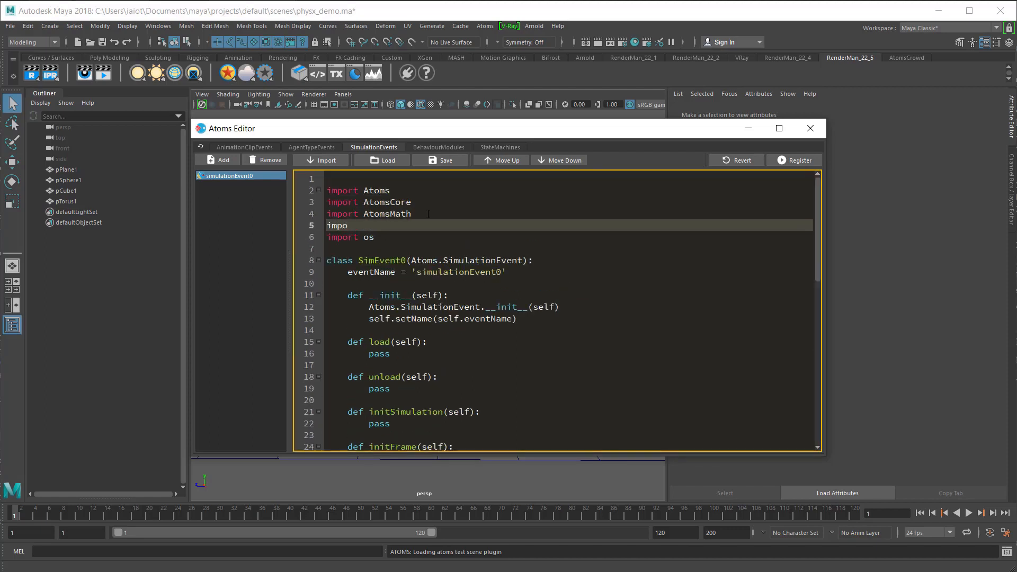
pyautogui.write('rt AtomsMaya')
# Replace the pass statement in computeFrame with physx = AtomsMaya.getPhysics("tcAtomsSolver").
pyautogui.scroll(-2, 462, 378)
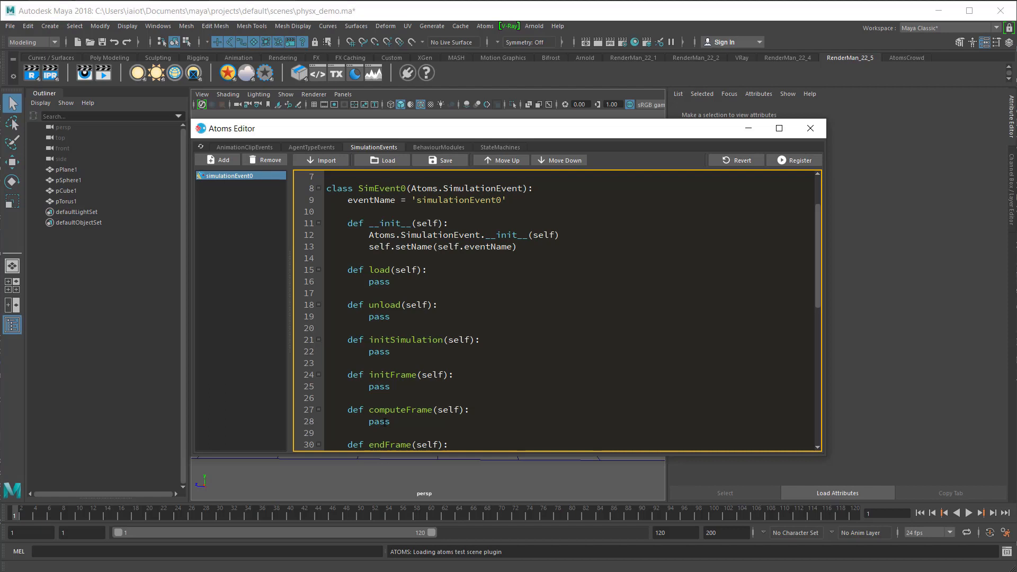
pyautogui.doubleClick(381, 422)
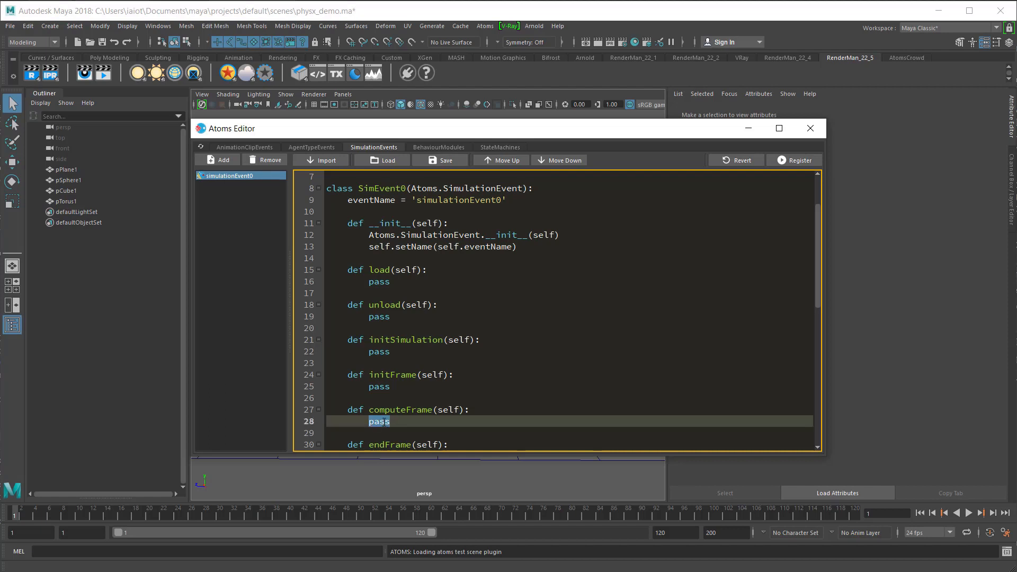
pyautogui.write('physx i')
pyautogui.press('BackSpace')
pyautogui.write('= AtomsMaa')
pyautogui.press('BackSpace')
pyautogui.press('BackSpace')
pyautogui.write('aya.getPhysics')
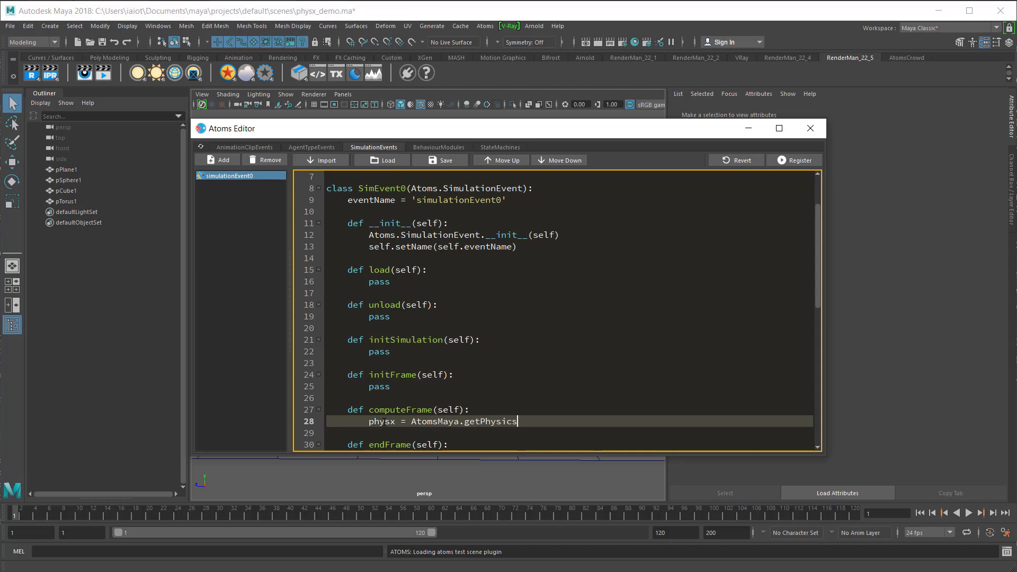
pyautogui.write('(""')
pyautogui.press('Left')
pyautogui.write('tcAtomsSolver')
pyautogui.press('Right')
pyautogui.press('End')
pyautogui.press('Return')
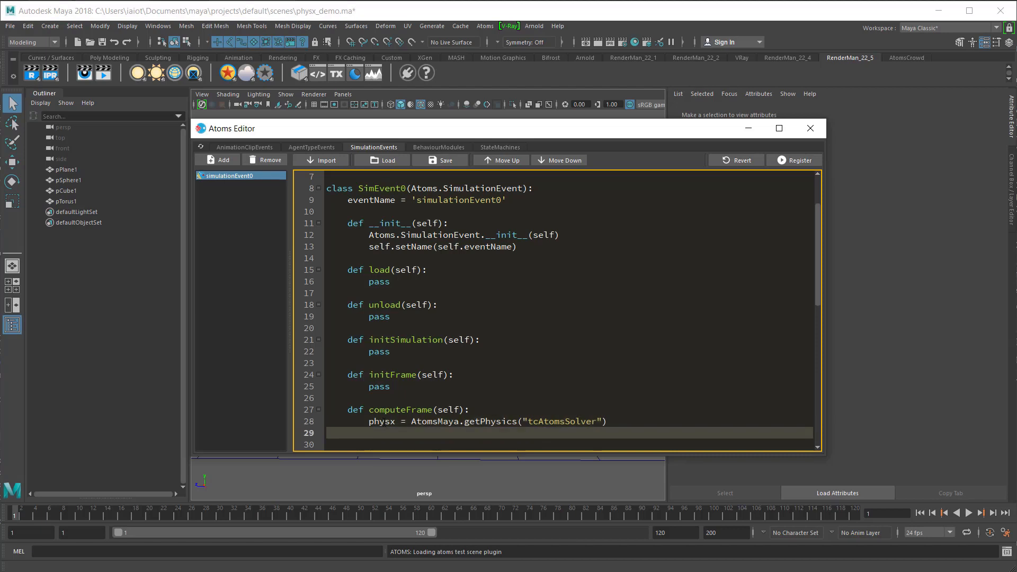
# Add a "print physx" line to computeFrame, register the simulation event and go to the first frame.
pyautogui.write('pritn physx')
pyautogui.click(798, 161)
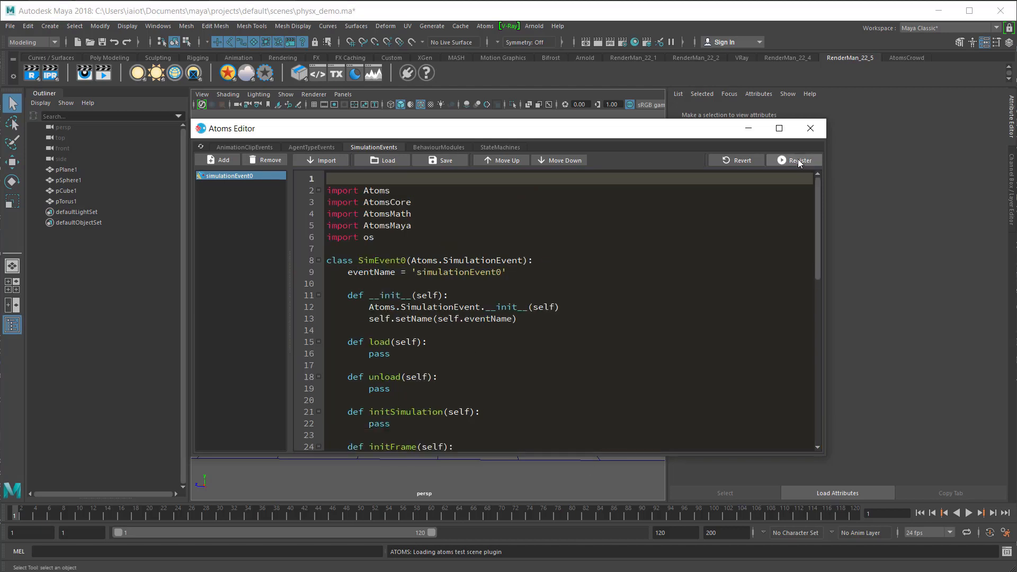
pyautogui.click(920, 515)
# Select the ground plane, show its tcAtomsSolver attributes clear of the editor window, and enable the simulation.
pyautogui.moveTo(431, 129); pyautogui.dragTo(378, 56)
pyautogui.click(469, 434)
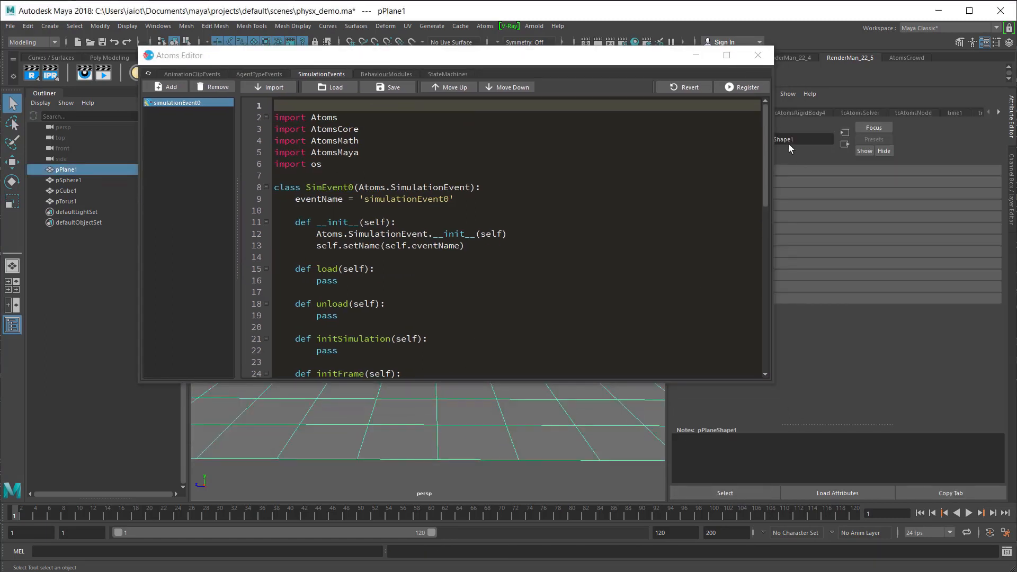
pyautogui.click(850, 114)
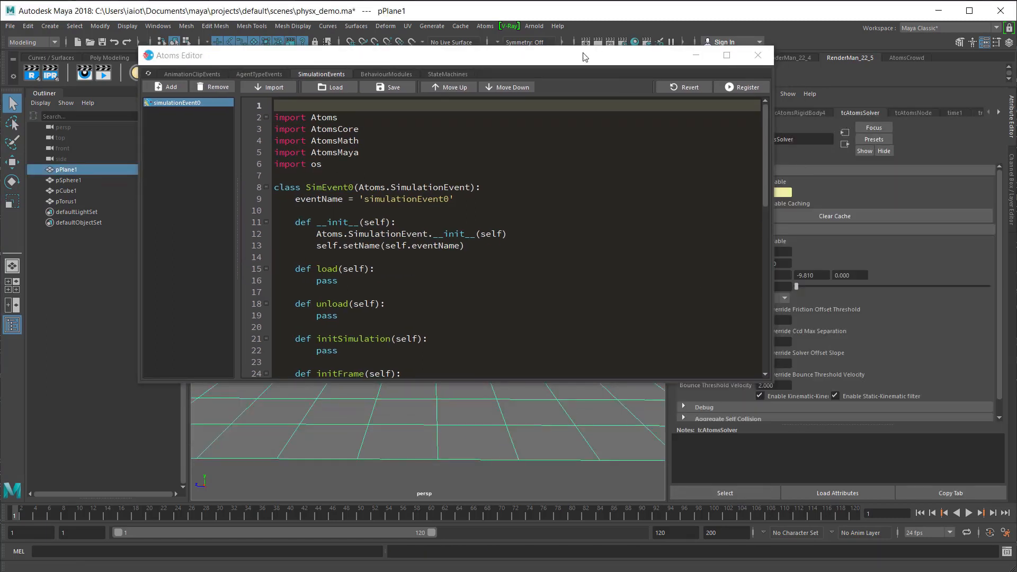
pyautogui.moveTo(563, 61); pyautogui.dragTo(470, 73)
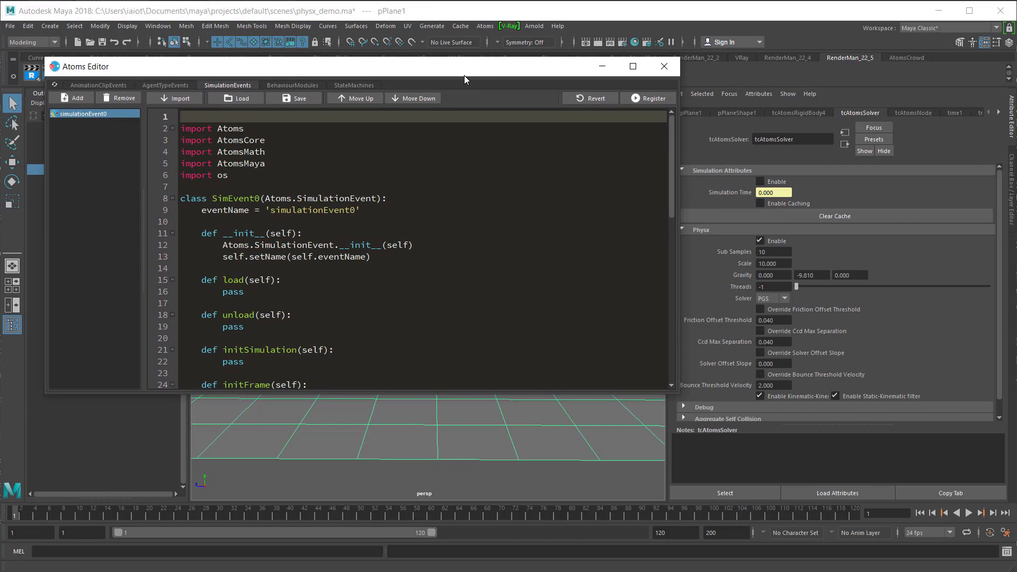
pyautogui.click(762, 182)
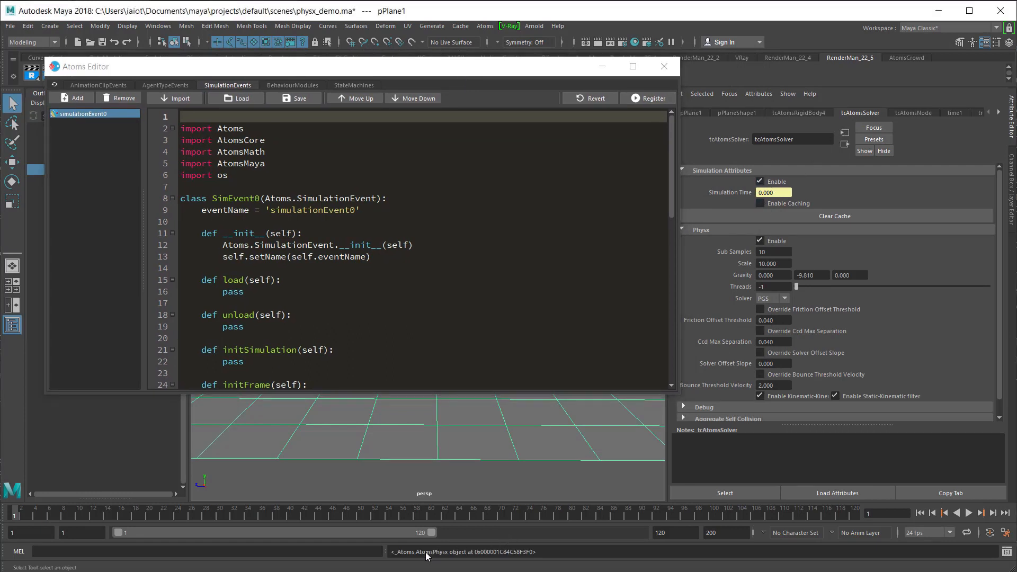
# Below the print line in computeFrame, add a loop "for id in physx.rigidBodyIds():" that prints each id.
pyautogui.moveTo(371, 67); pyautogui.dragTo(477, 133)
pyautogui.scroll(-3, 465, 364)
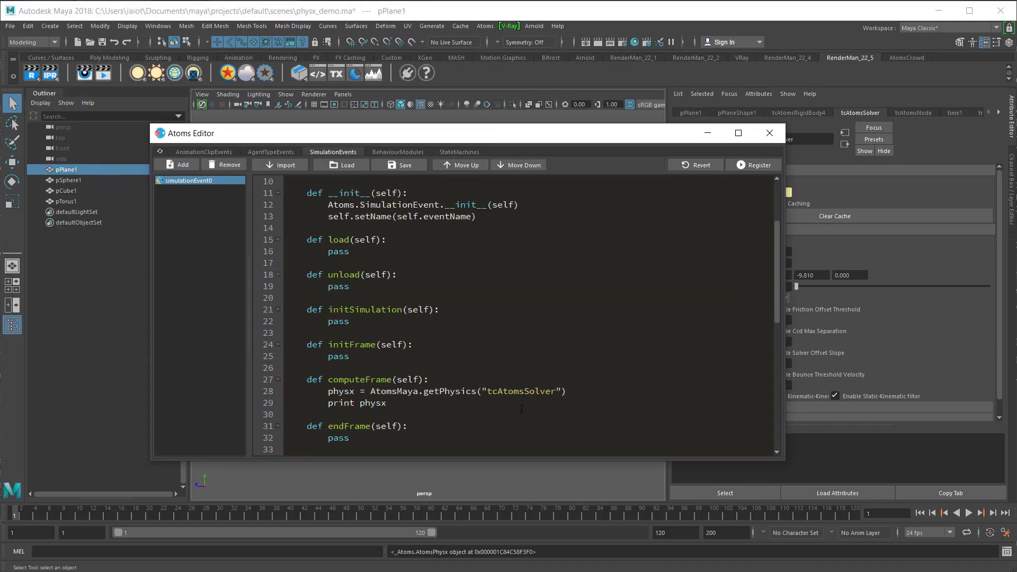
pyautogui.click(576, 392)
pyautogui.press('Down')
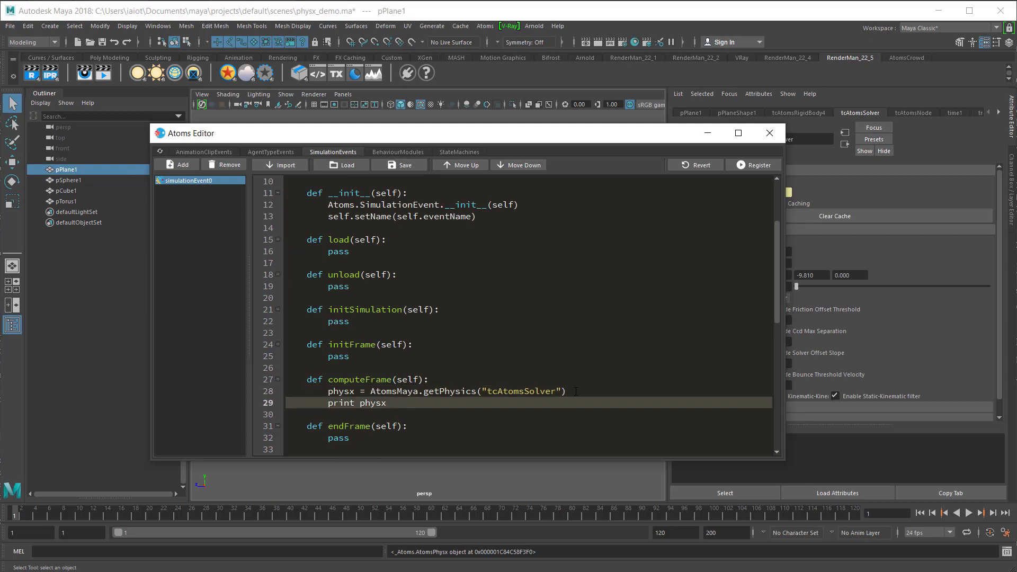
pyautogui.press('Return')
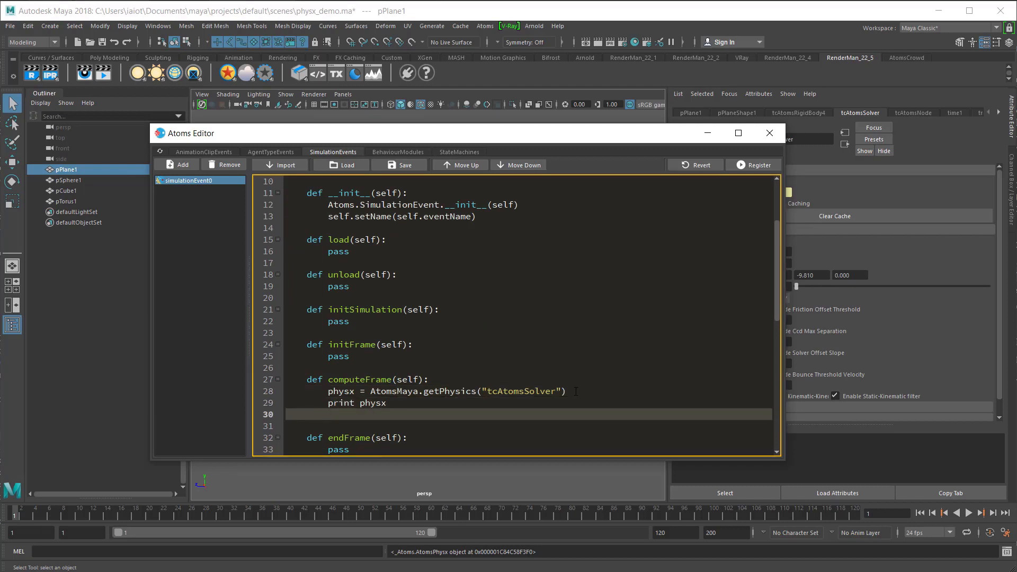
pyautogui.write('for id in physx.')
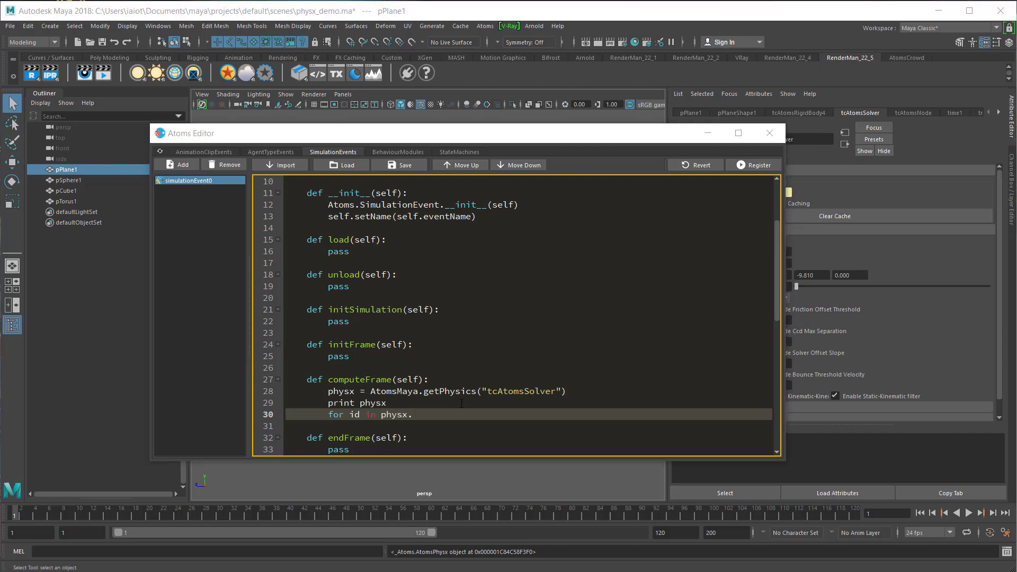
pyautogui.write('rigid')
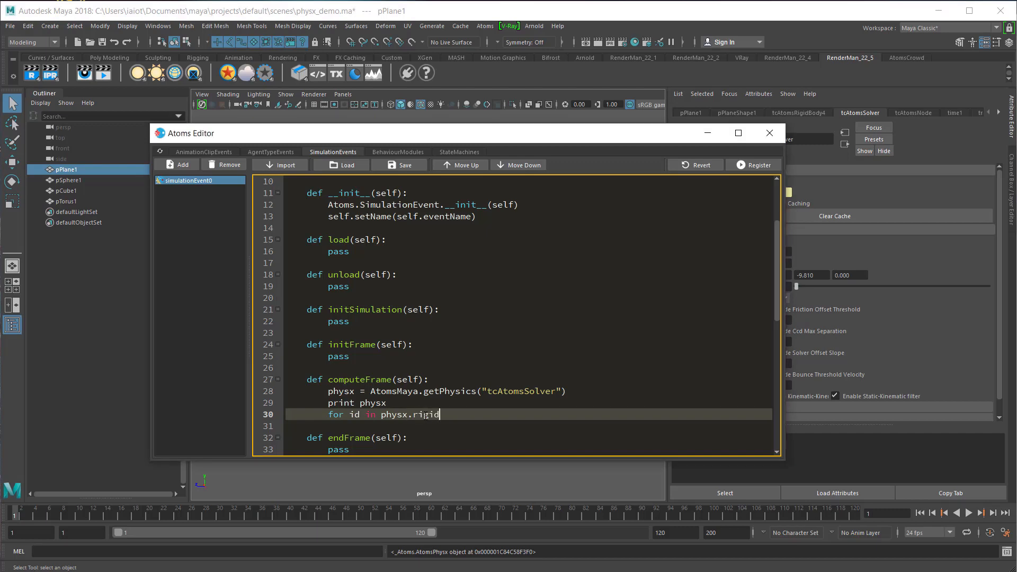
pyautogui.write('BodyIds():')
pyautogui.press('Return')
pyautogui.write('print')
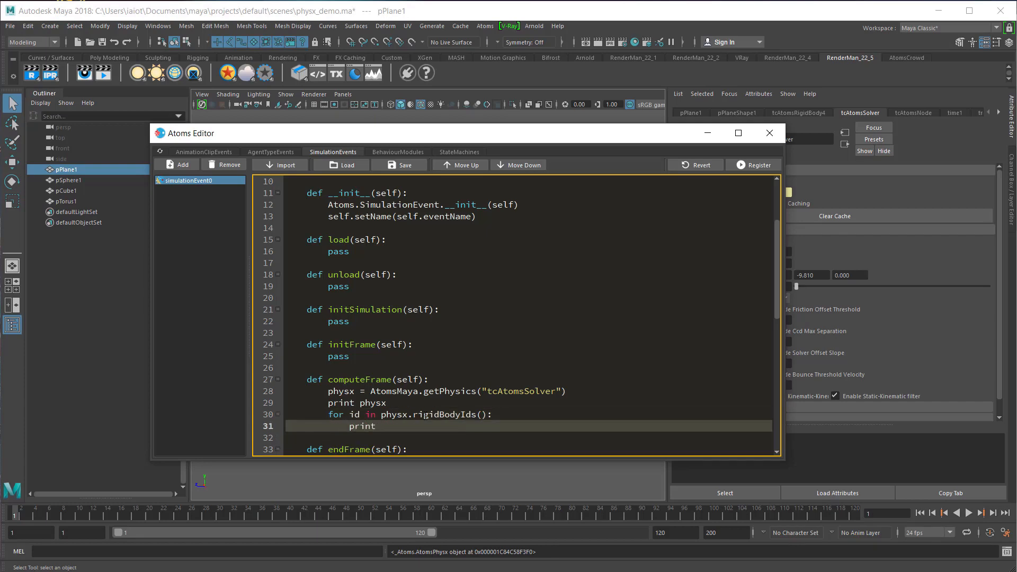
pyautogui.write(' id')
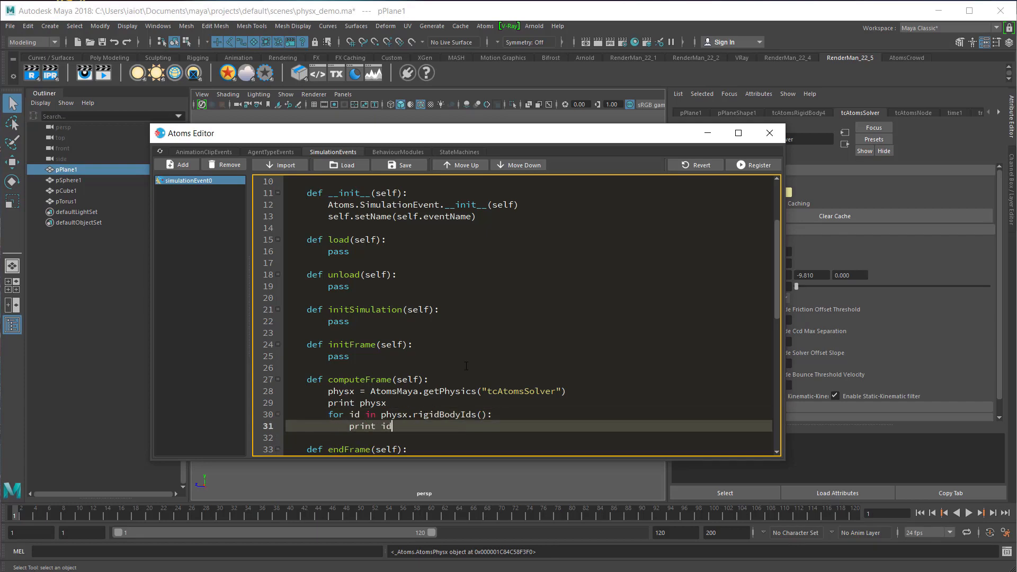
# Register the updated event, run it at the first frame, and check the printed ids in the Script Editor.
pyautogui.click(742, 165)
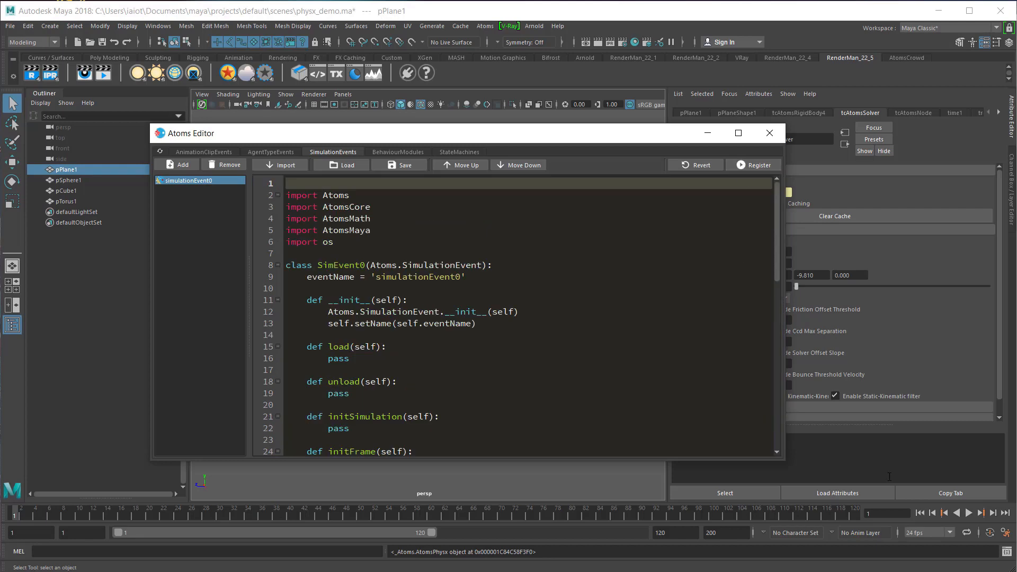
pyautogui.click(922, 514)
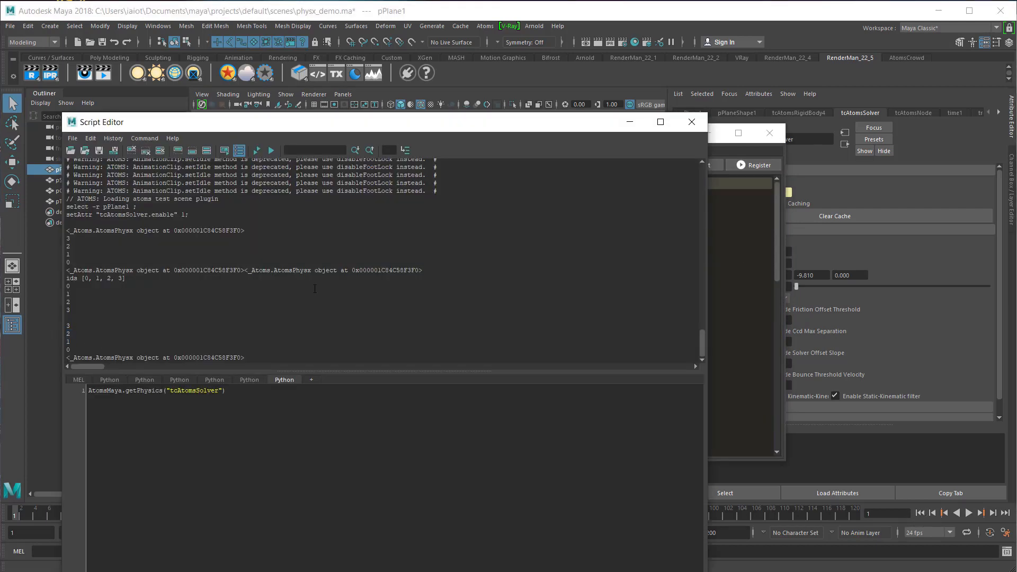
pyautogui.click(691, 122)
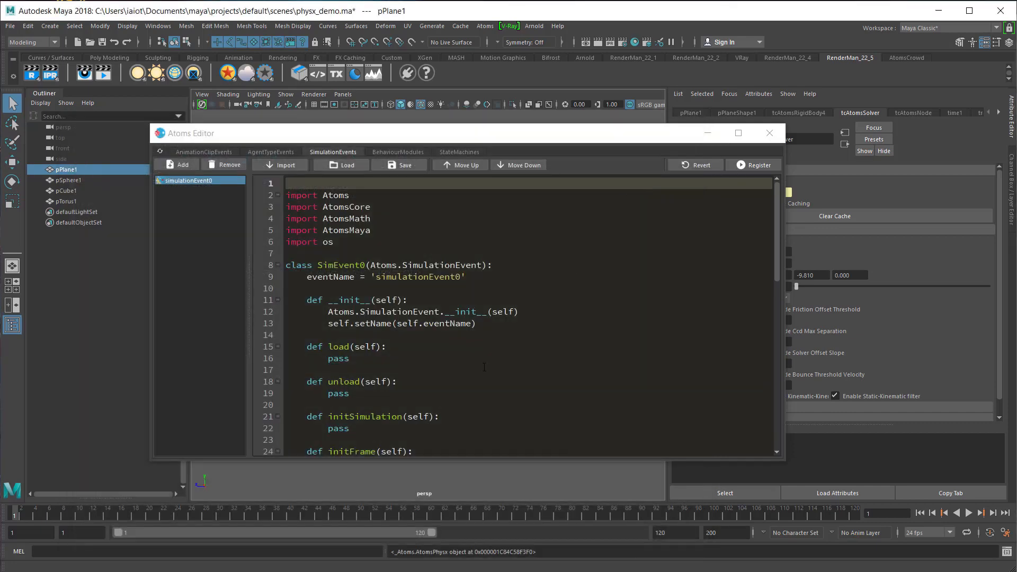
# Delete the "print physx" line from computeFrame.
pyautogui.scroll(-5, 485, 375)
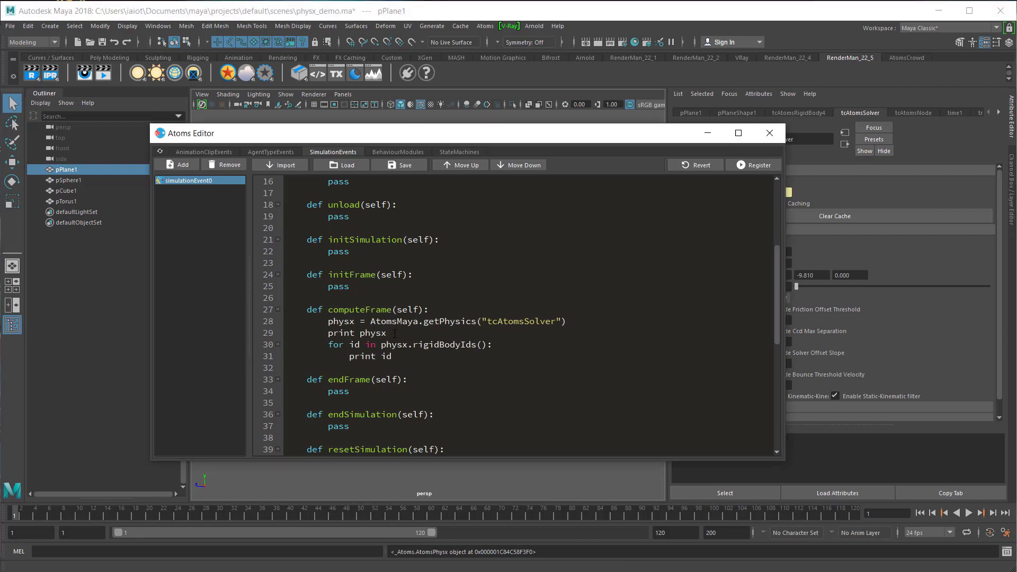
pyautogui.moveTo(456, 334); pyautogui.dragTo(286, 333)
pyautogui.press('BackSpace')
pyautogui.press('BackSpace')
# In the computeFrame loop, replace the id print with "rb = physx.rigidBody(id)" followed by "print rb".
pyautogui.moveTo(393, 345); pyautogui.dragTo(350, 345)
pyautogui.write('rb ')
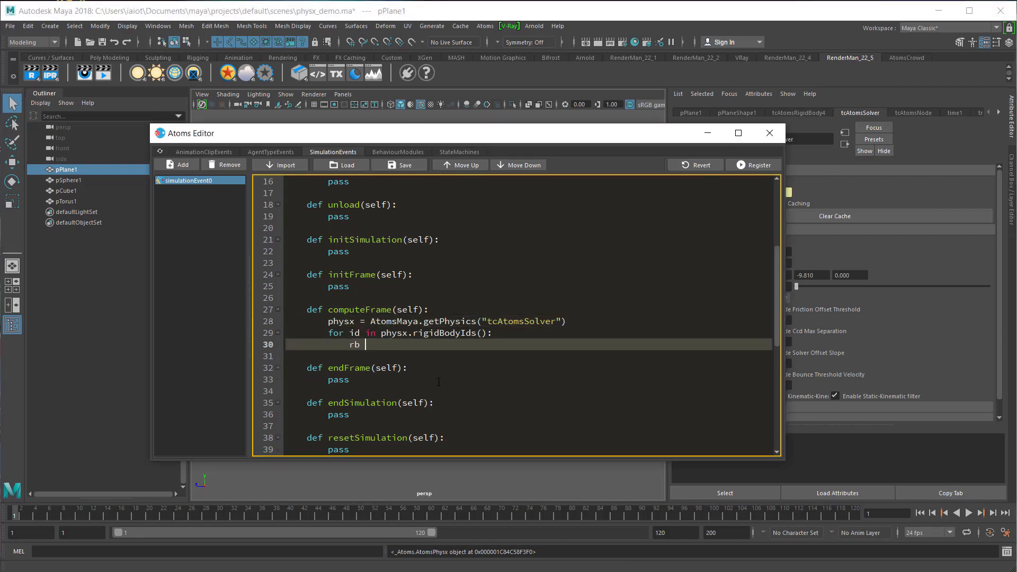
pyautogui.write('= physx.rigidBody()')
pyautogui.press('Left')
pyautogui.write('id')
pyautogui.press('End')
pyautogui.press('Return')
pyautogui.write('pr')
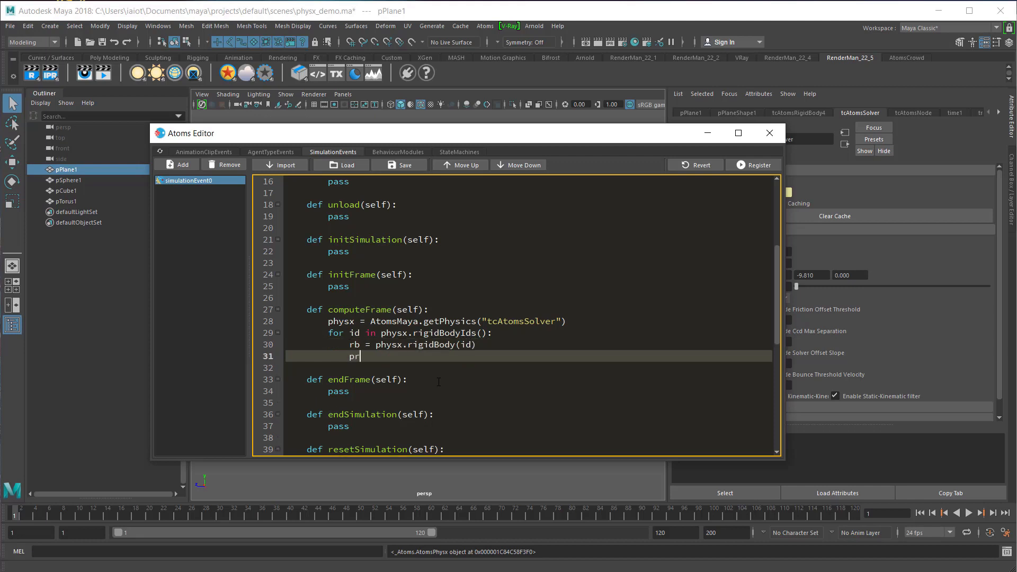
pyautogui.write('int rb')
# Register the updated event and run it at the first frame to check the printed rigid body objects.
pyautogui.click(754, 165)
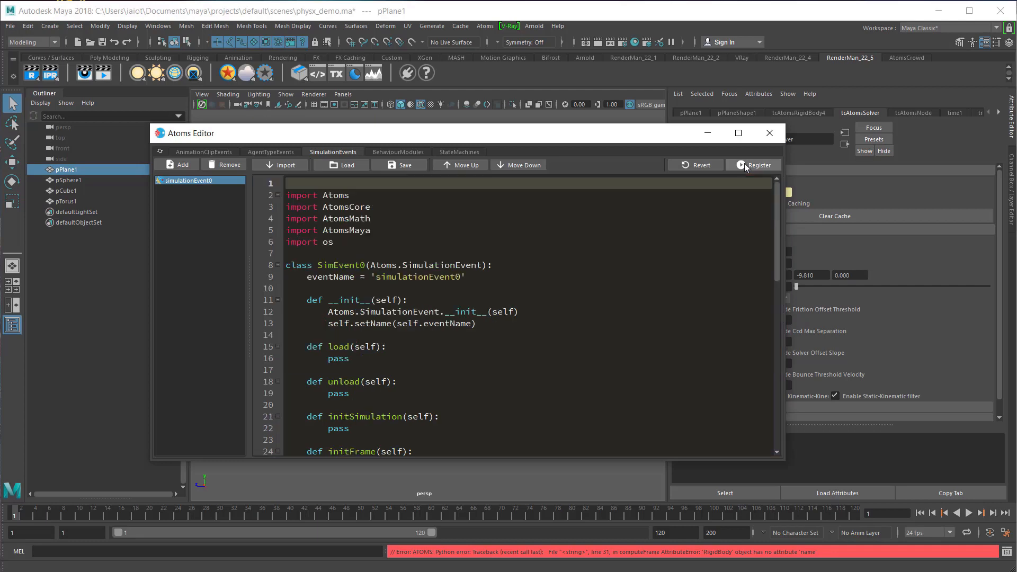
pyautogui.click(920, 513)
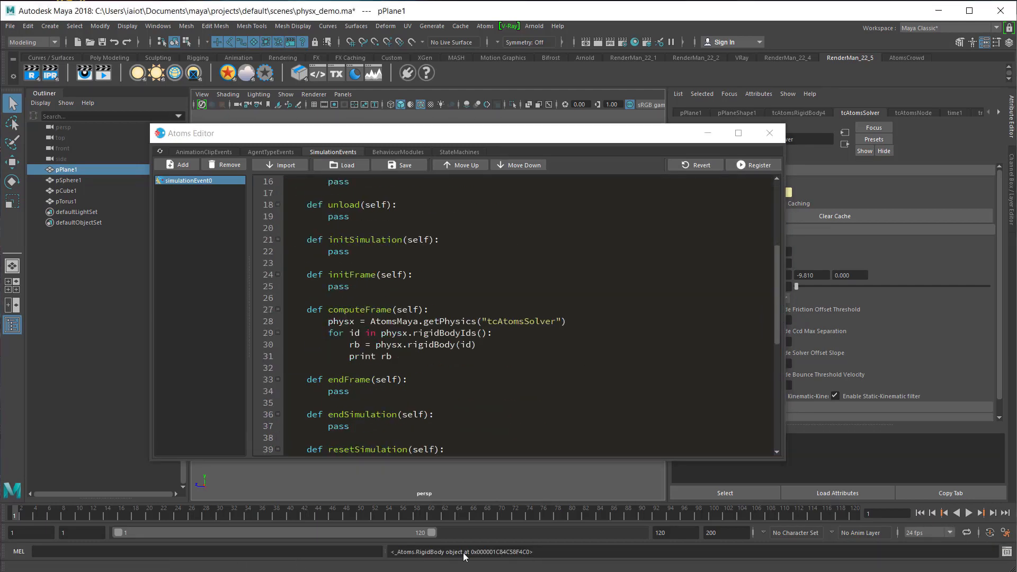
# Below "print rb" in the loop, add "rb.addImpulse(AtomsMath.V3f(0.0, 10.0, 0.0))" and register the event.
pyautogui.click(402, 357)
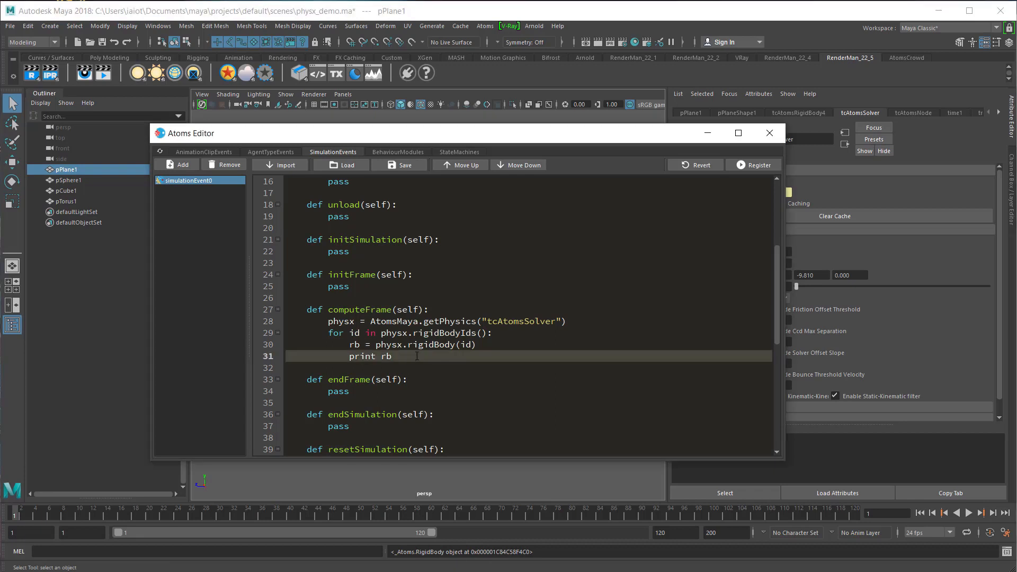
pyautogui.press('Return')
pyautogui.write('rb')
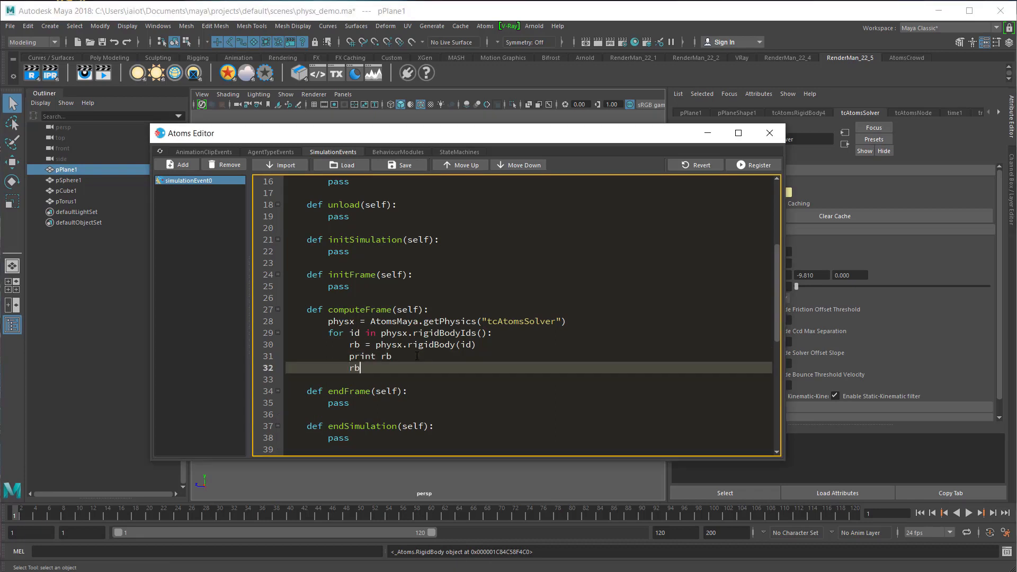
pyautogui.write('.addImpulse()AtomsMathò')
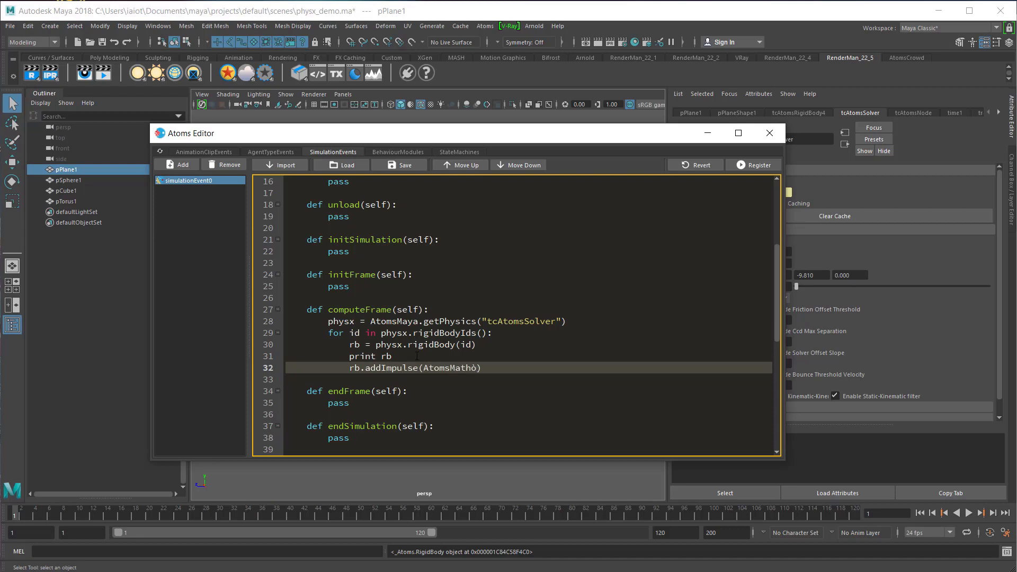
pyautogui.press('BackSpace')
pyautogui.write('.V3f(0.0, 10.0, 0.0')
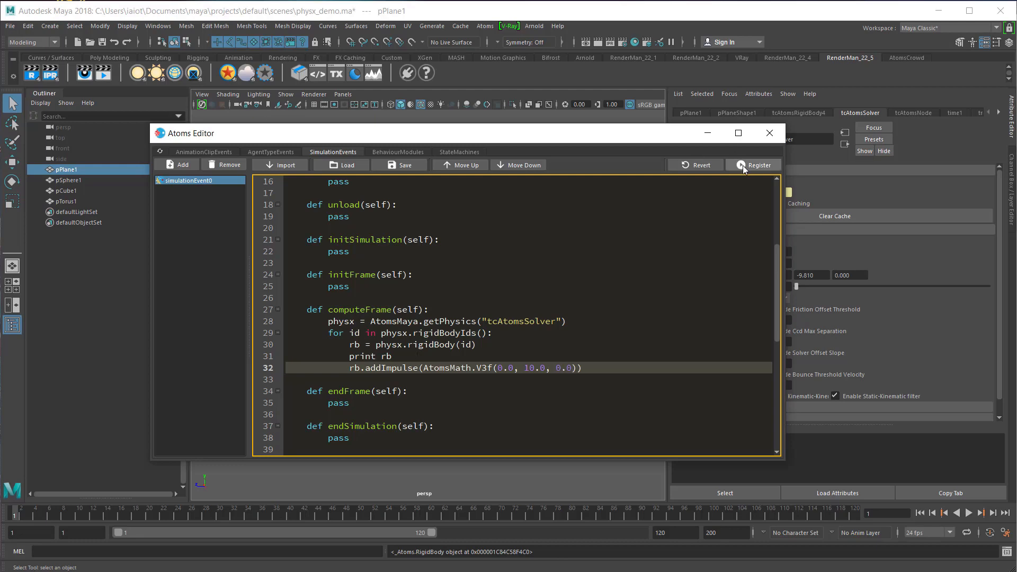
pyautogui.click(743, 168)
# Close the Atoms Editor and play the simulation several times from the first frame to examine the impulse's effect, ending back at the first frame.
pyautogui.click(769, 133)
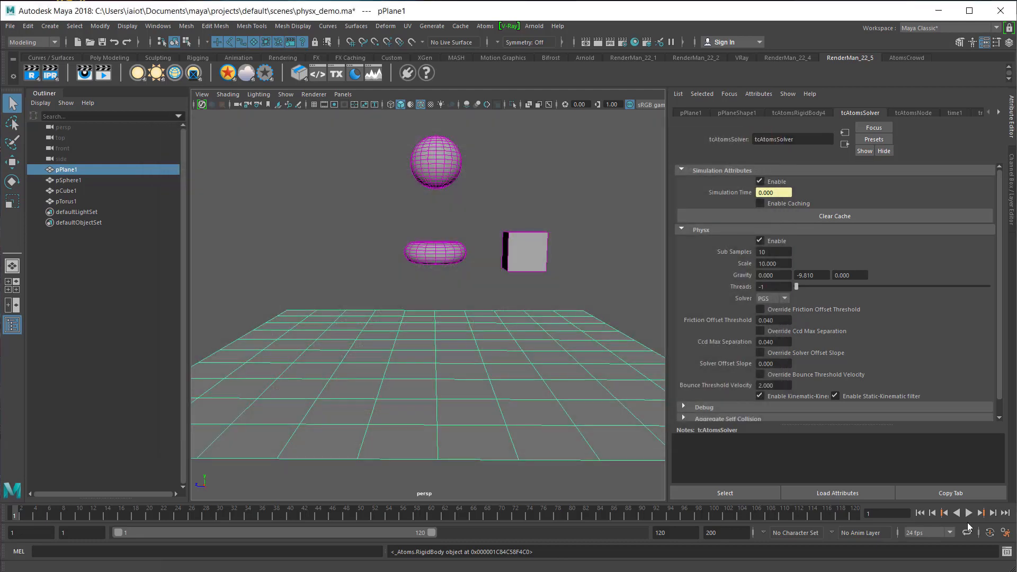
pyautogui.click(969, 512)
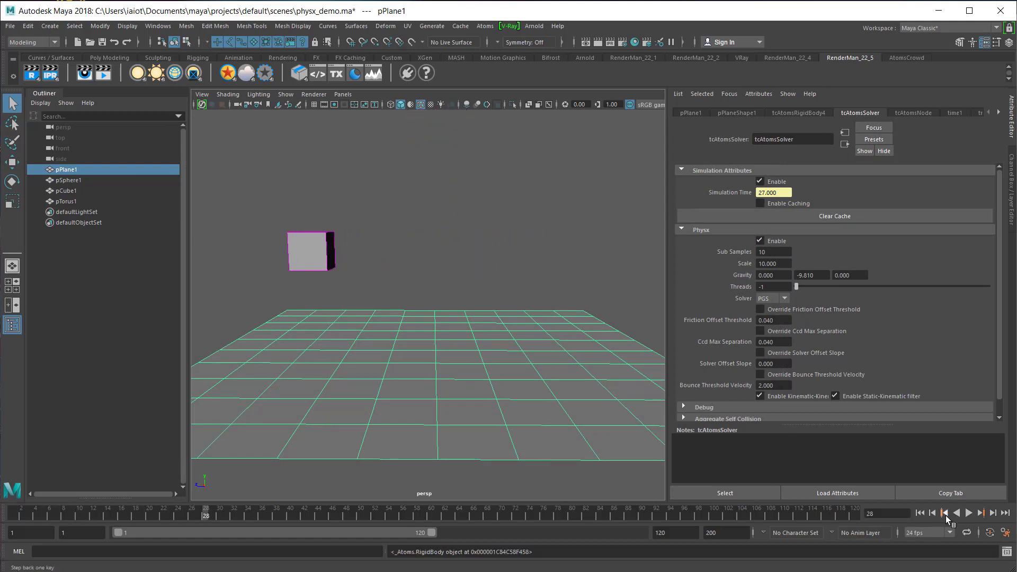
pyautogui.click(920, 515)
pyautogui.click(969, 514)
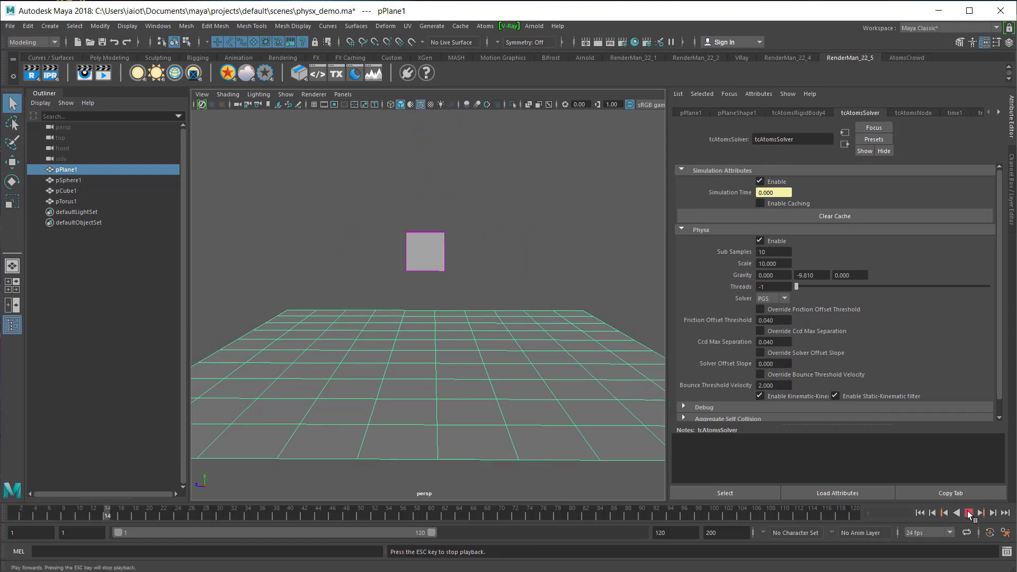
pyautogui.click(969, 514)
pyautogui.click(920, 513)
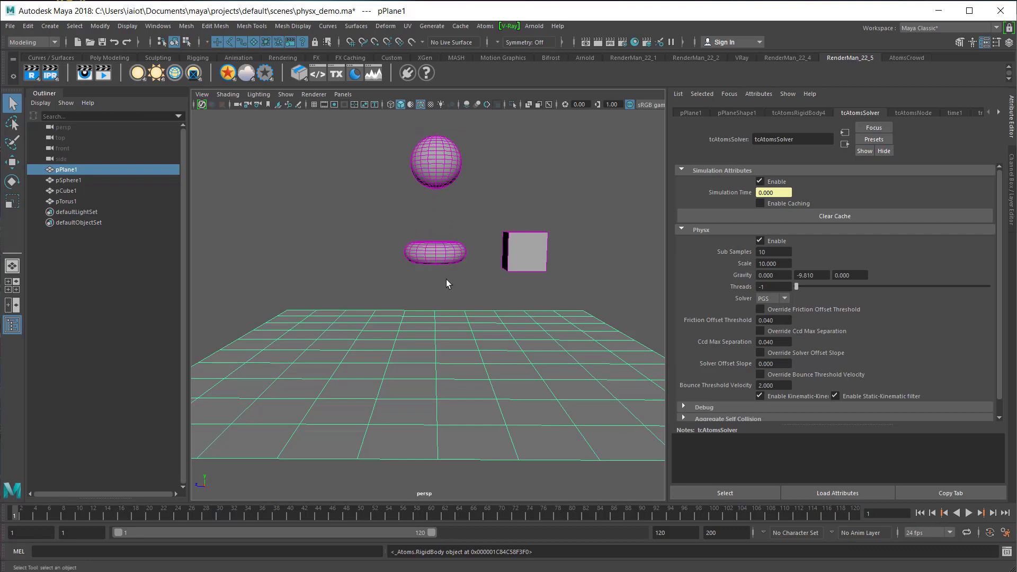
pyautogui.scroll(-5, 483, 260)
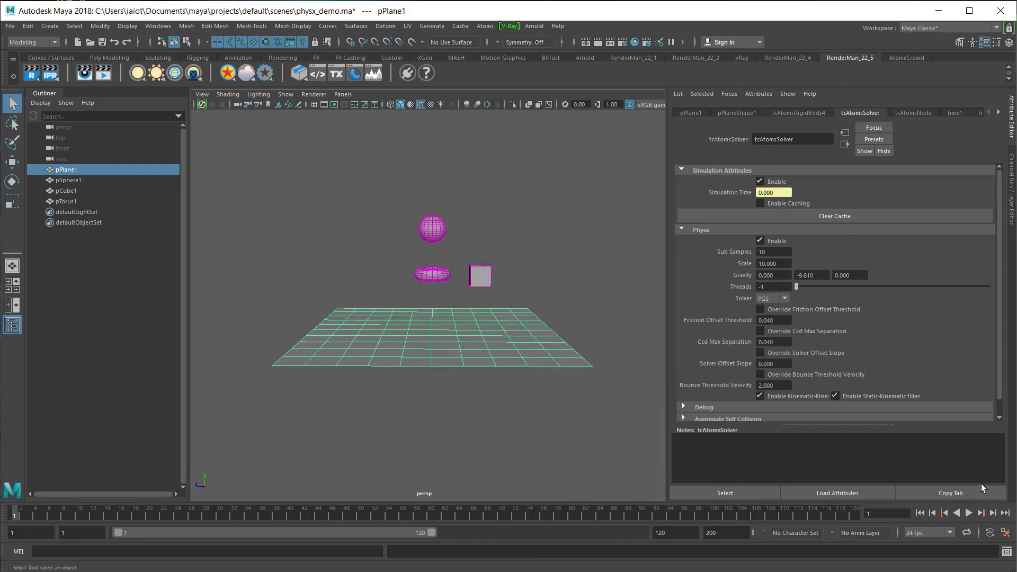
pyautogui.click(969, 514)
pyautogui.click(969, 514)
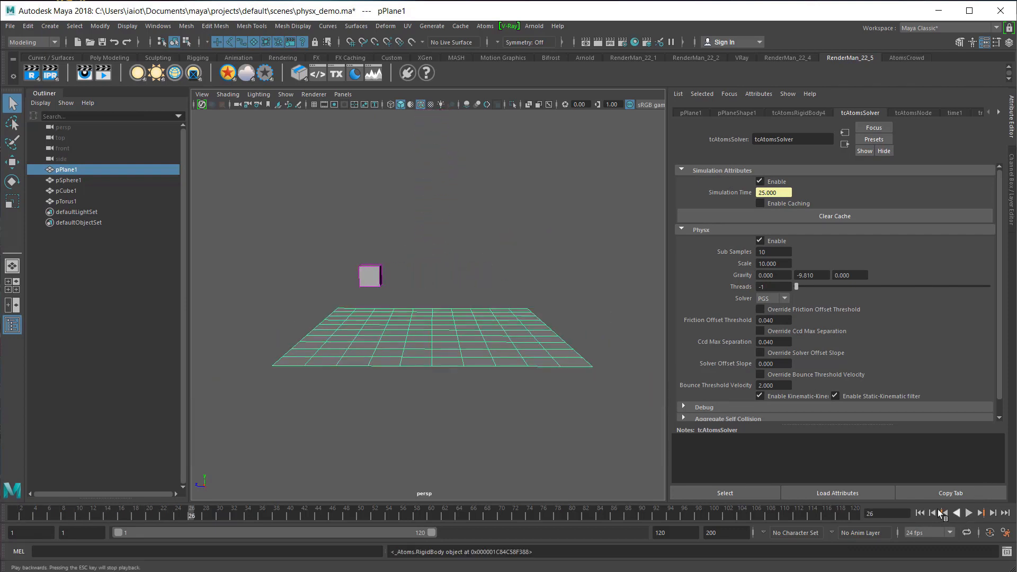
pyautogui.click(921, 512)
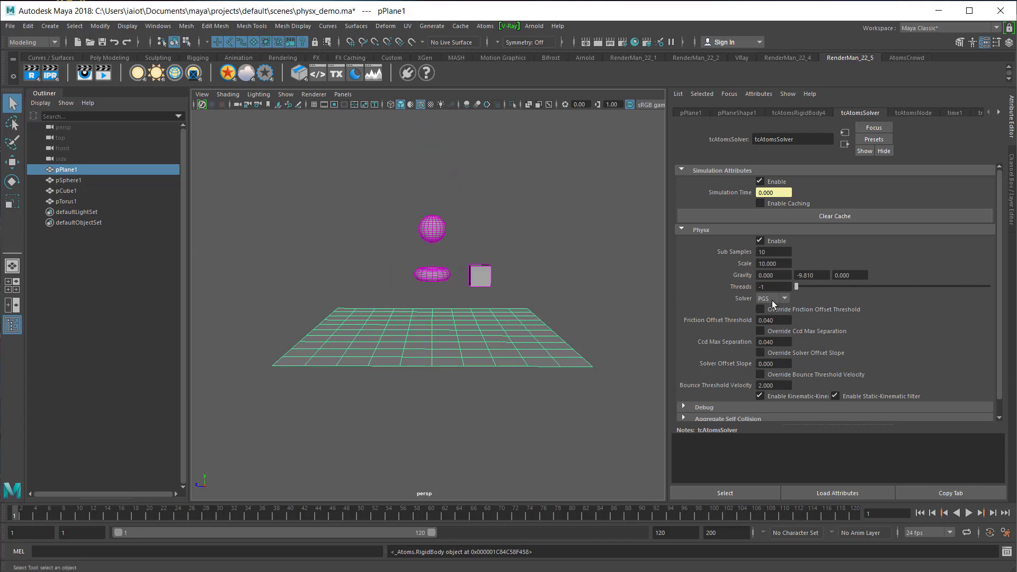